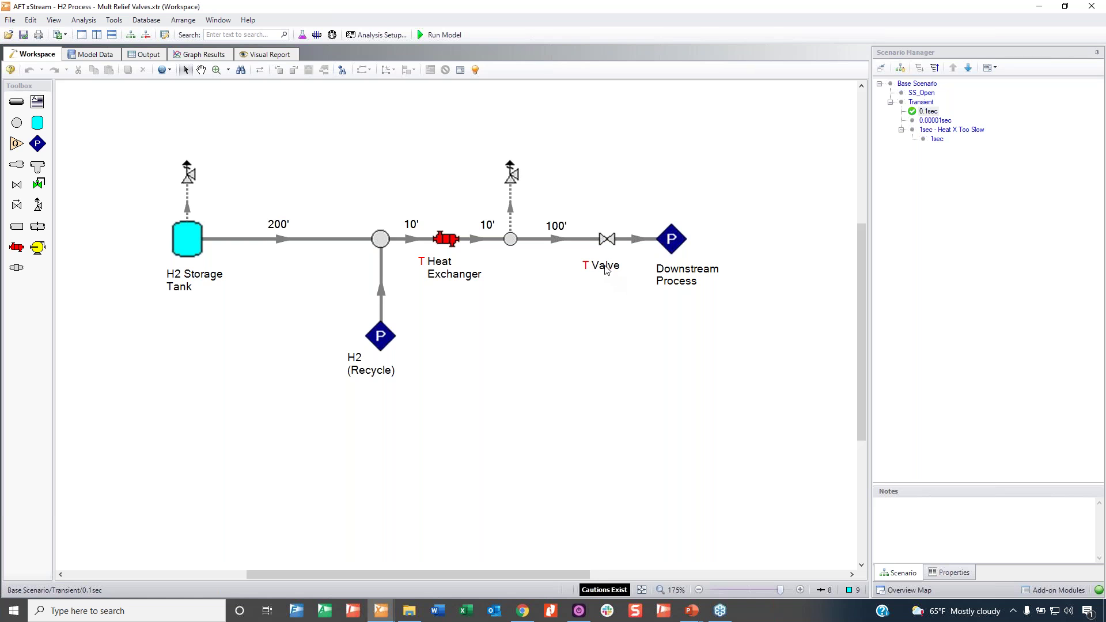
Review the transient closure data of the valve upstream of Downstream Process, closing its properties without changes
{"action": "double_click", "coordinate": [609, 241]}
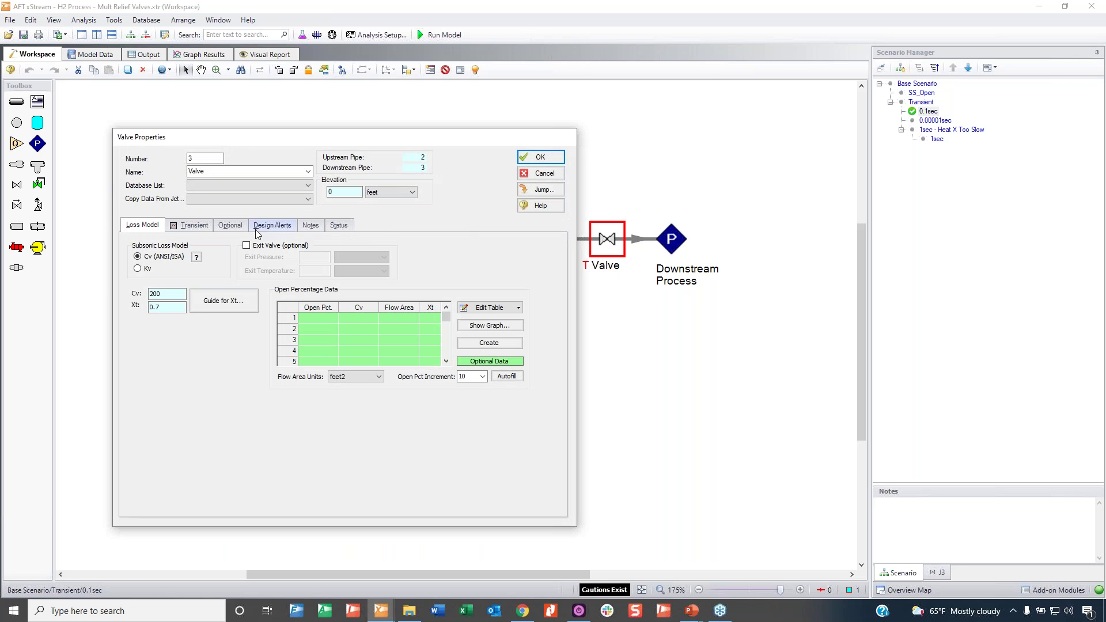
{"action": "left_click", "coordinate": [195, 230]}
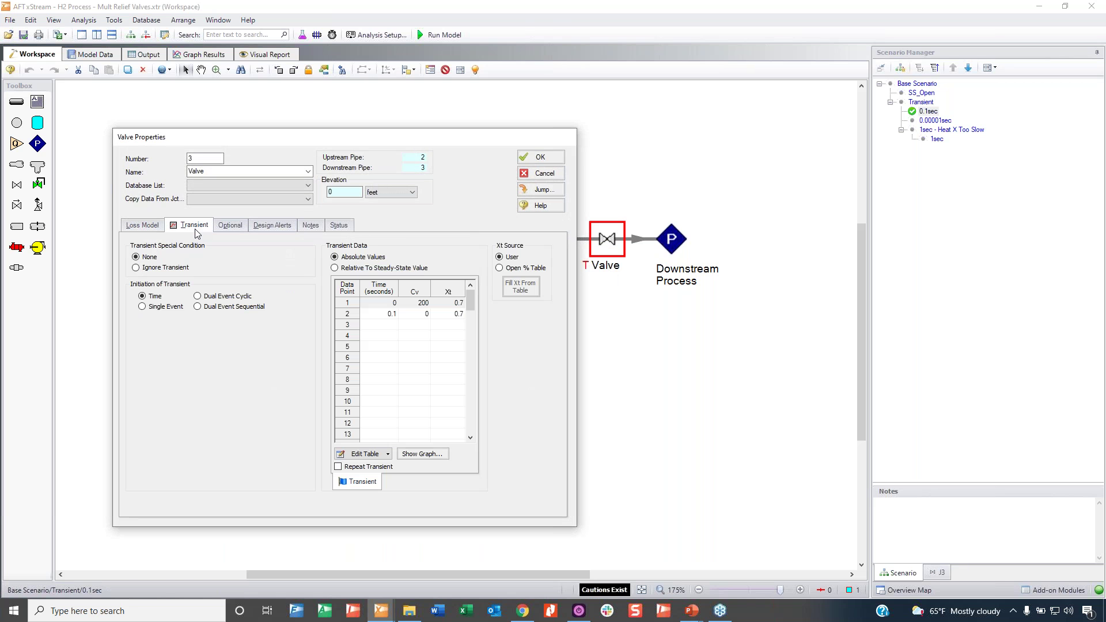
{"action": "left_click", "coordinate": [416, 303]}
{"action": "left_click", "coordinate": [414, 315]}
{"action": "left_click", "coordinate": [555, 176]}
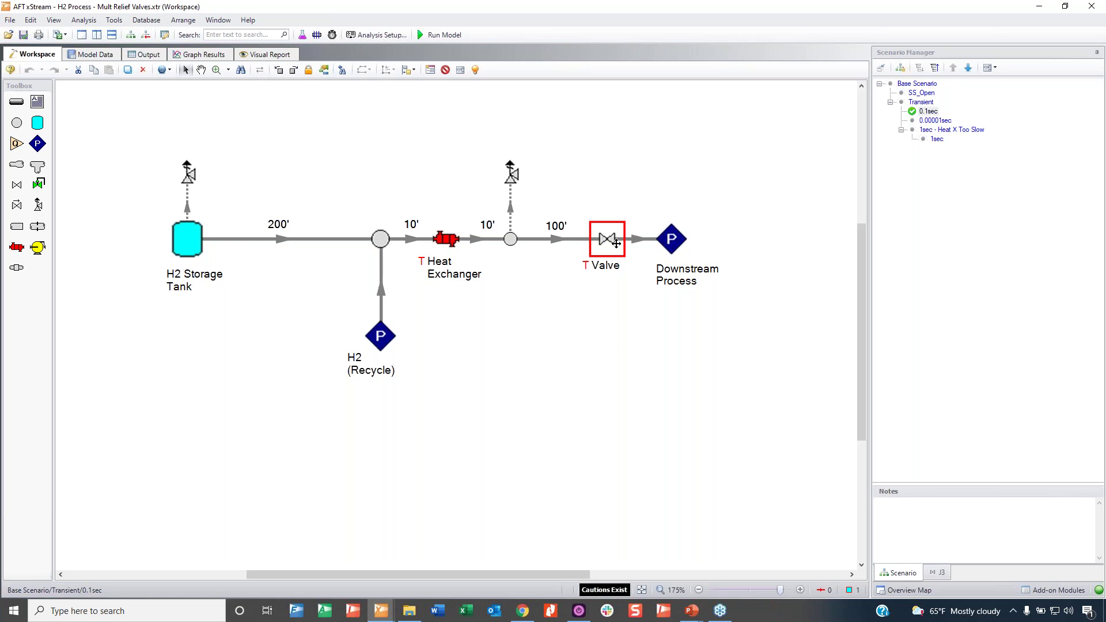
Examine the heat exchanger's single-event transient trigger and its heat rate table, leaving its properties without changes
{"action": "double_click", "coordinate": [445, 239]}
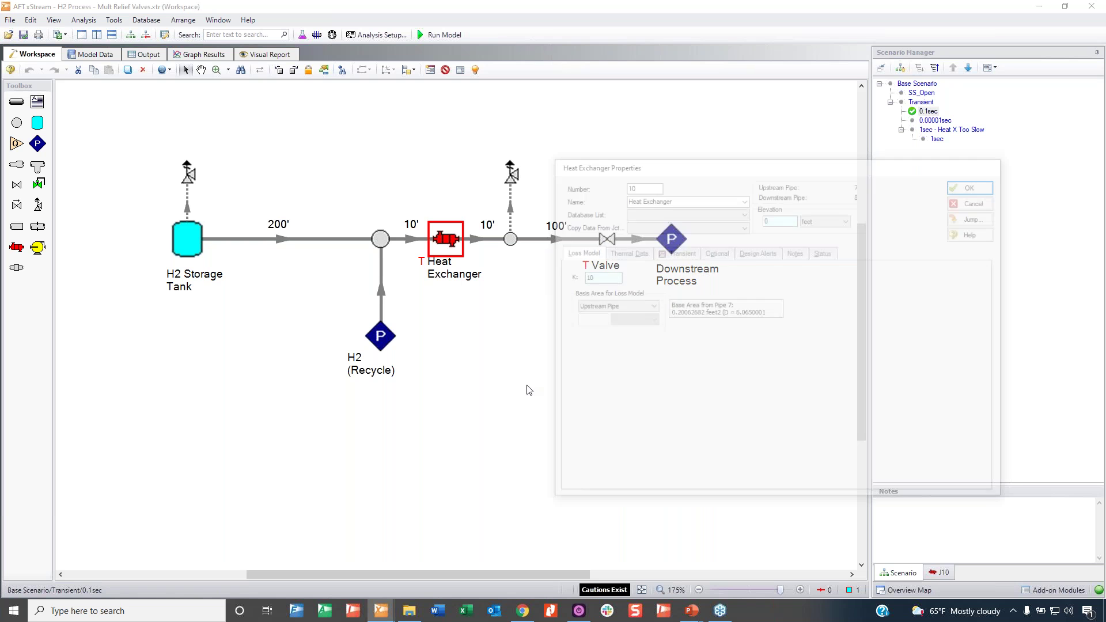
{"action": "left_click", "coordinate": [679, 252]}
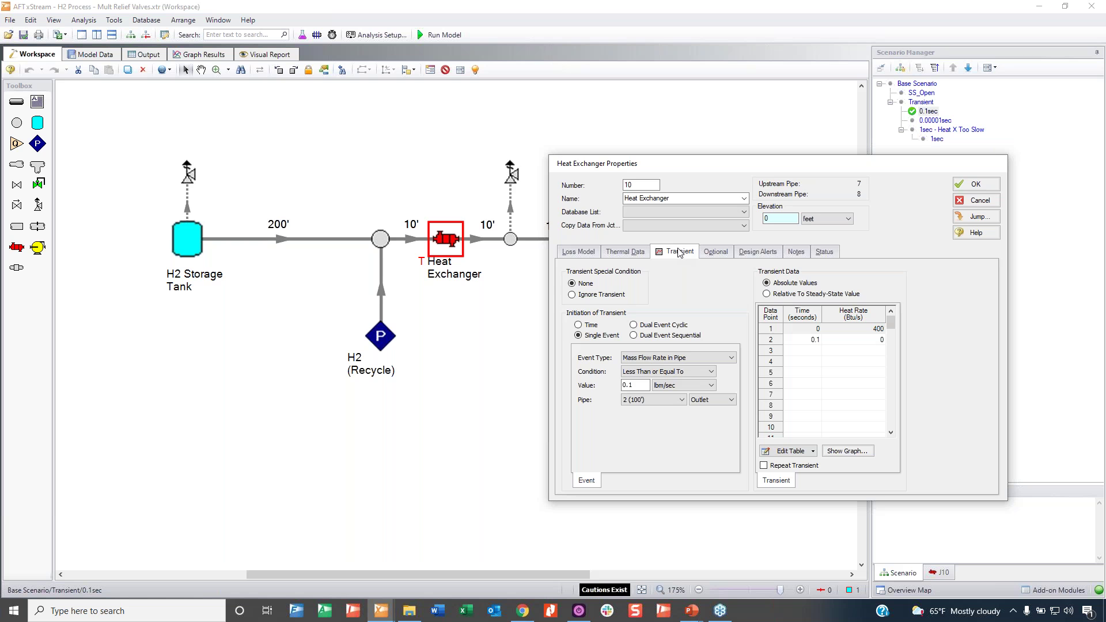
{"action": "left_click_drag", "start_coordinate": [656, 171], "coordinate": [586, 269]}
{"action": "left_click_drag", "start_coordinate": [677, 259], "coordinate": [835, 103]}
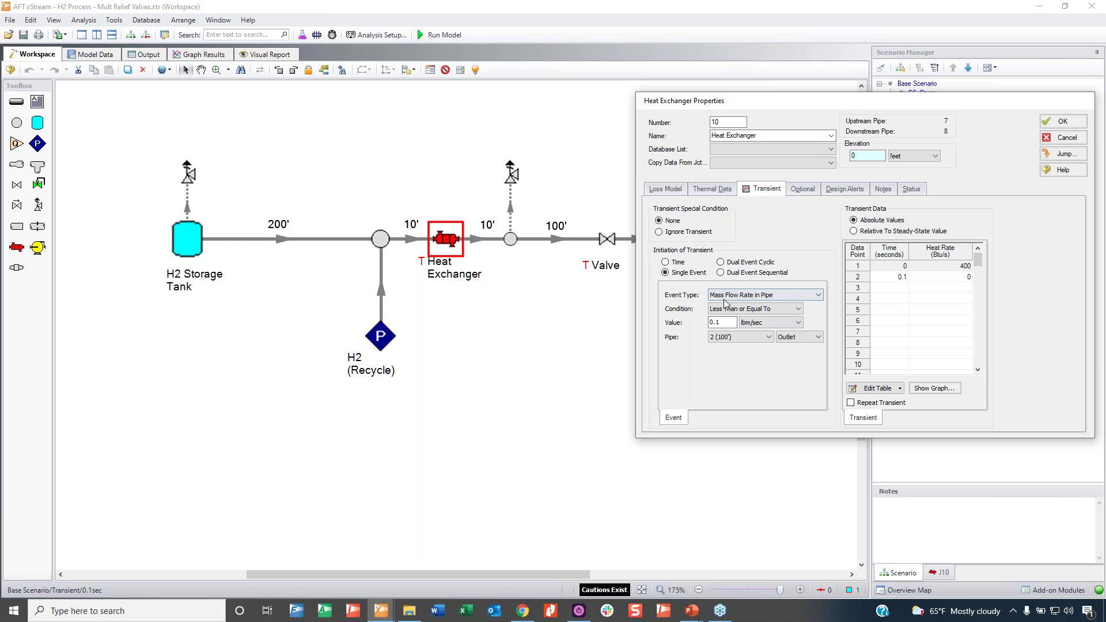
{"action": "left_click_drag", "start_coordinate": [777, 107], "coordinate": [750, 268]}
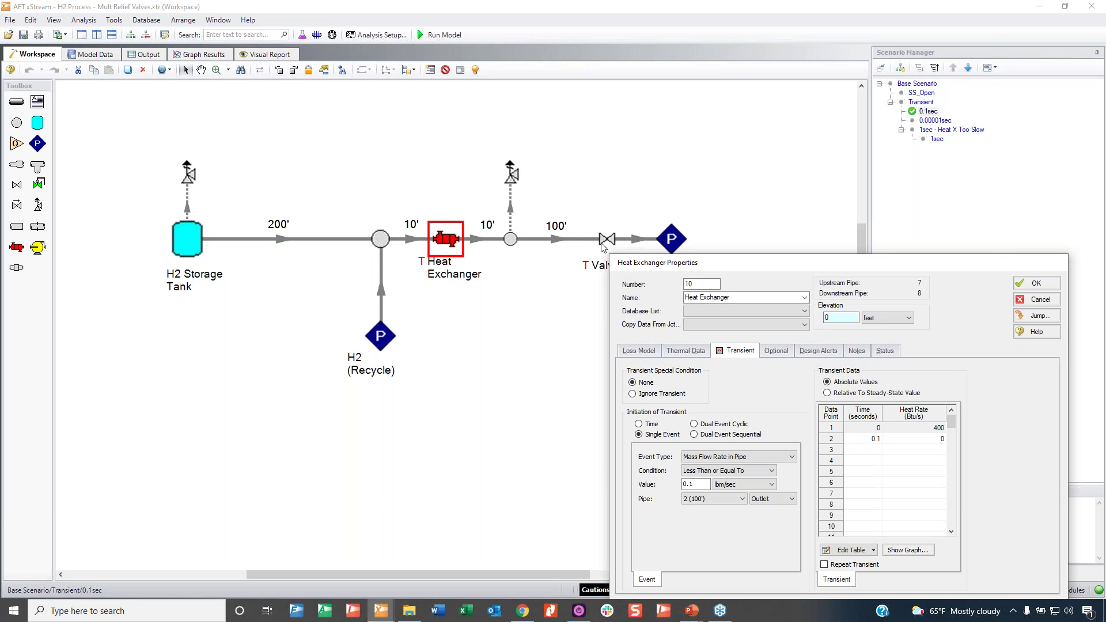
{"action": "left_click", "coordinate": [939, 439]}
{"action": "left_click", "coordinate": [940, 439]}
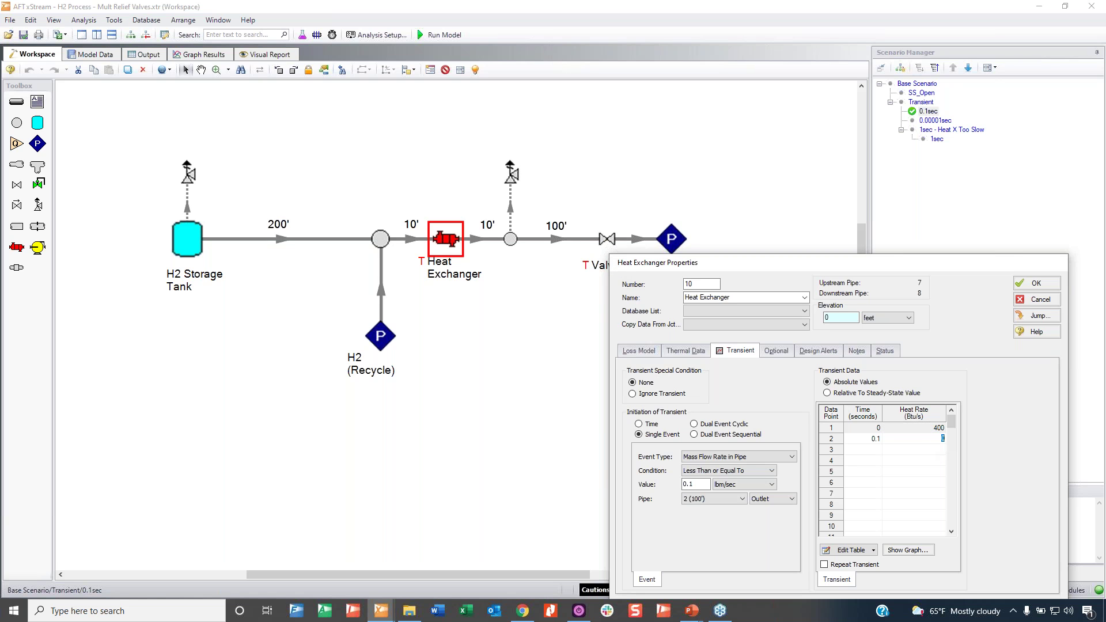
{"action": "left_click", "coordinate": [1040, 300]}
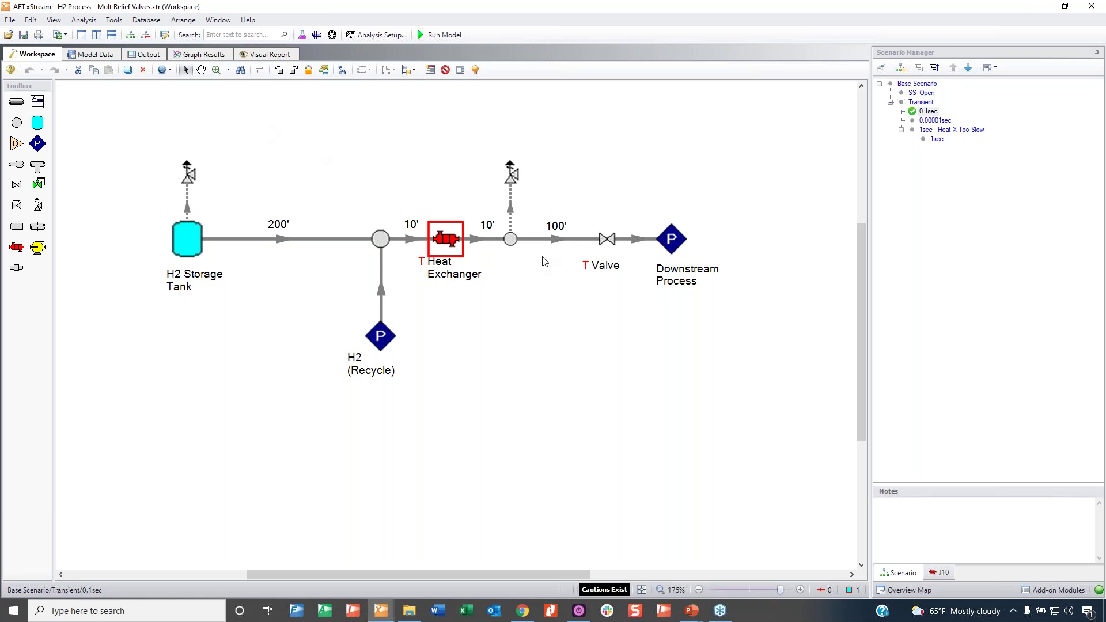
Show the event messages sorted by time in the output, placed side by side with the whole piping model
{"action": "left_click", "coordinate": [155, 57]}
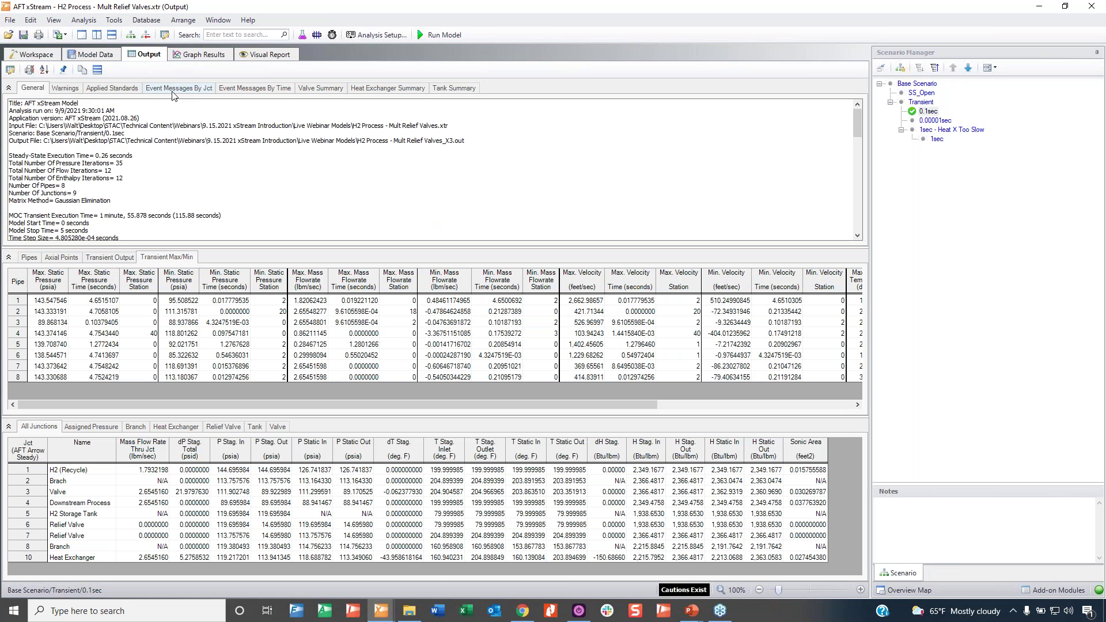
{"action": "left_click", "coordinate": [233, 91]}
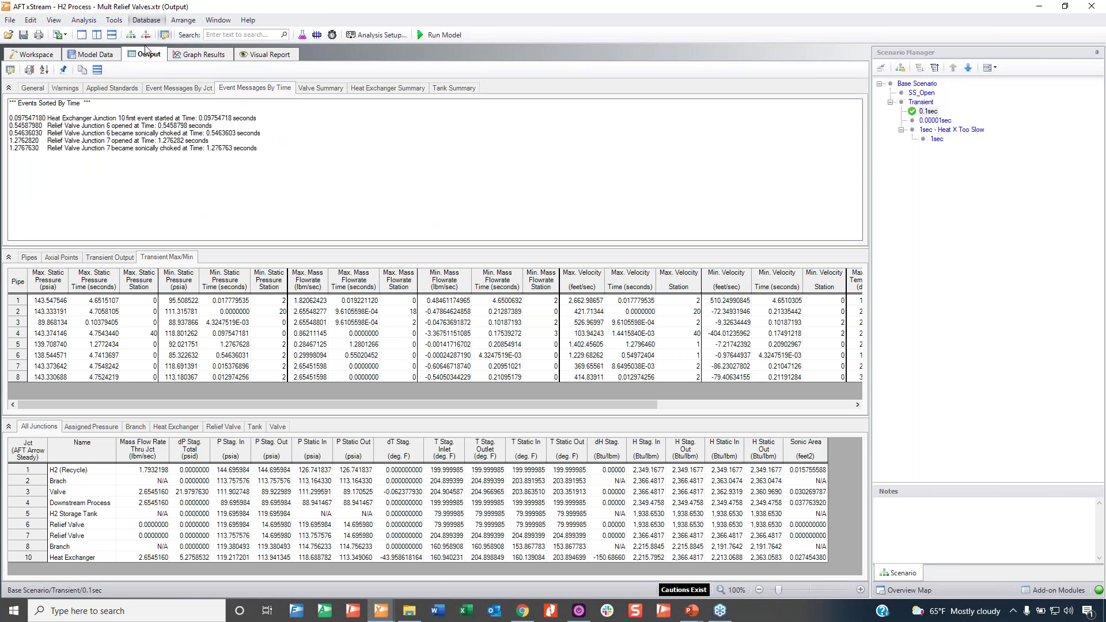
{"action": "left_click_drag", "start_coordinate": [145, 54], "coordinate": [455, 326]}
{"action": "left_click", "coordinate": [36, 58]}
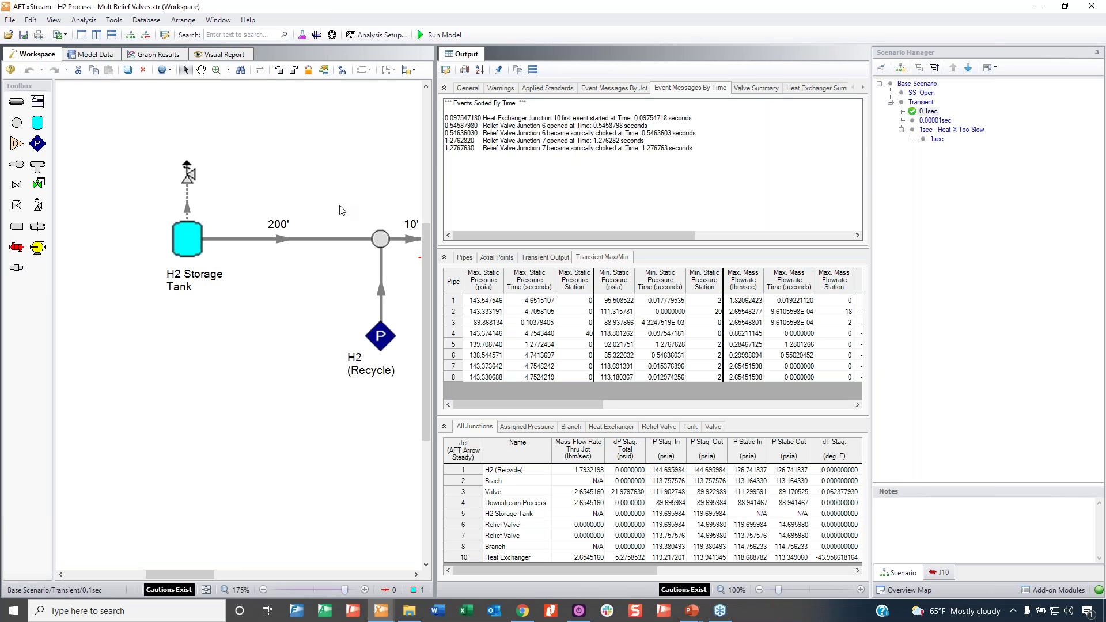
{"action": "left_click_drag", "start_coordinate": [183, 270], "coordinate": [169, 250]}
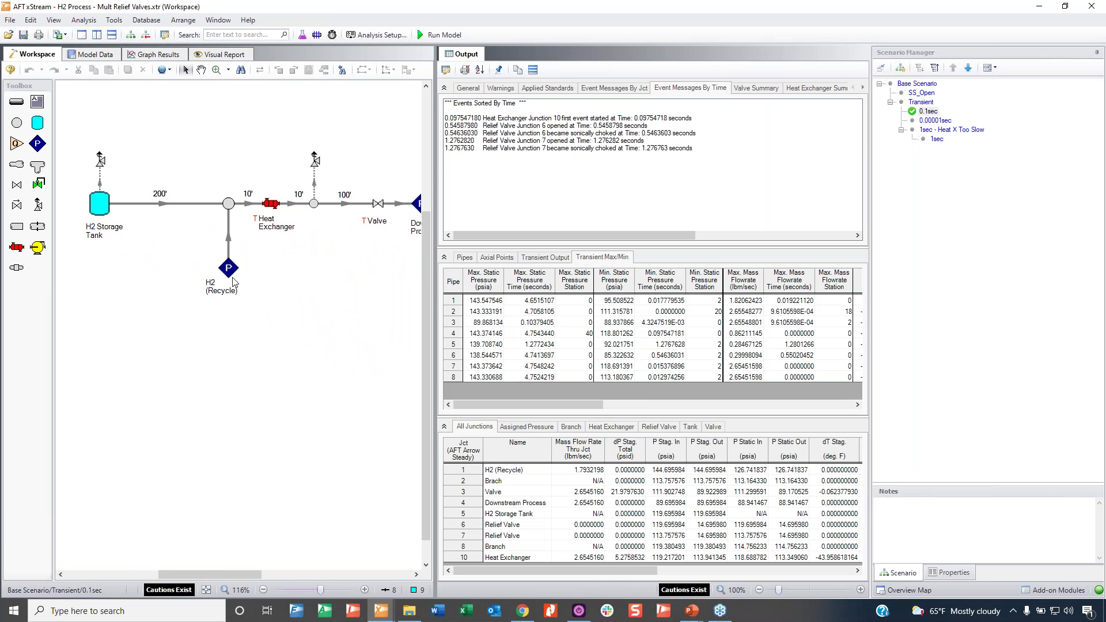
{"action": "scroll", "coordinate": [296, 288], "scroll_direction": "down", "scroll_amount": 2}
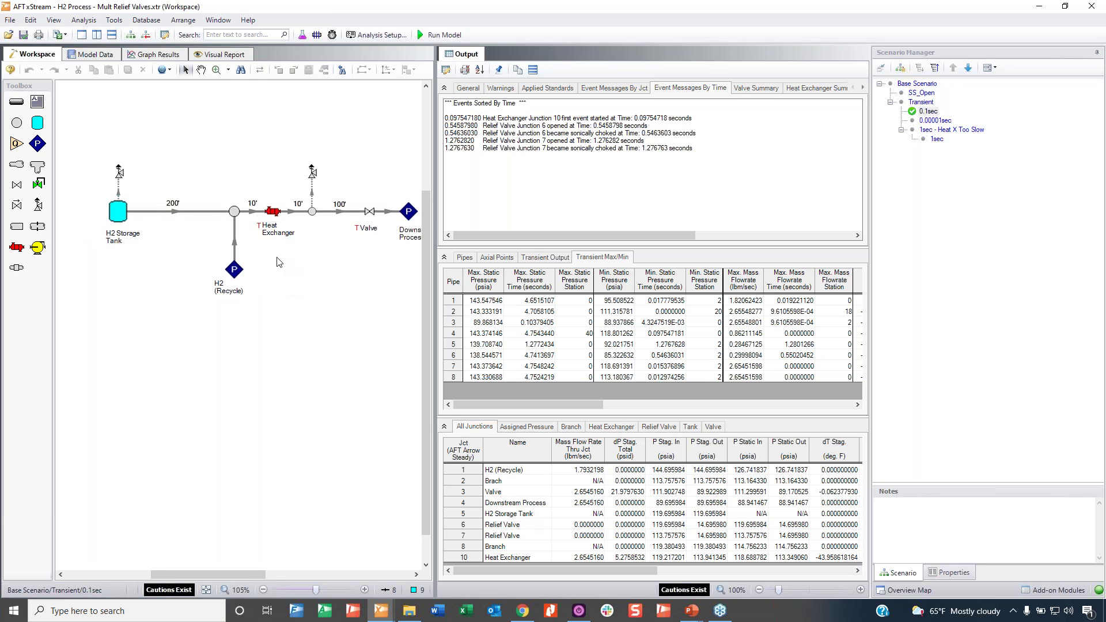
{"action": "left_click_drag", "start_coordinate": [291, 259], "coordinate": [255, 262]}
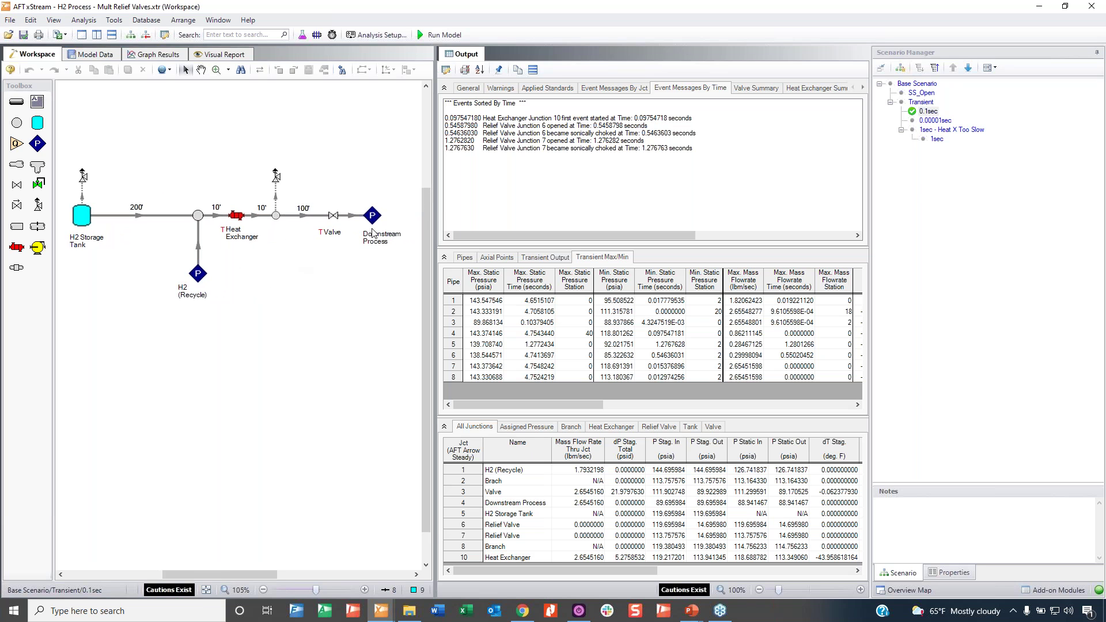
Check the H2 Storage Tank's finite volume settings and the set pressures of both relief valves against the Junction 6 opening event
{"action": "left_click", "coordinate": [541, 125]}
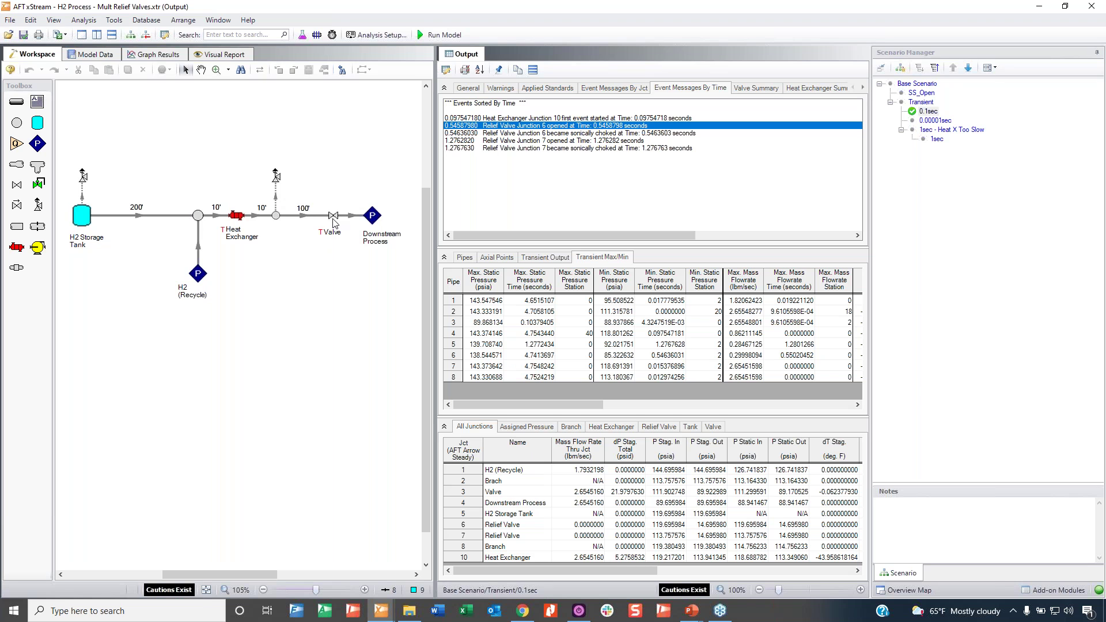
{"action": "double_click", "coordinate": [86, 219]}
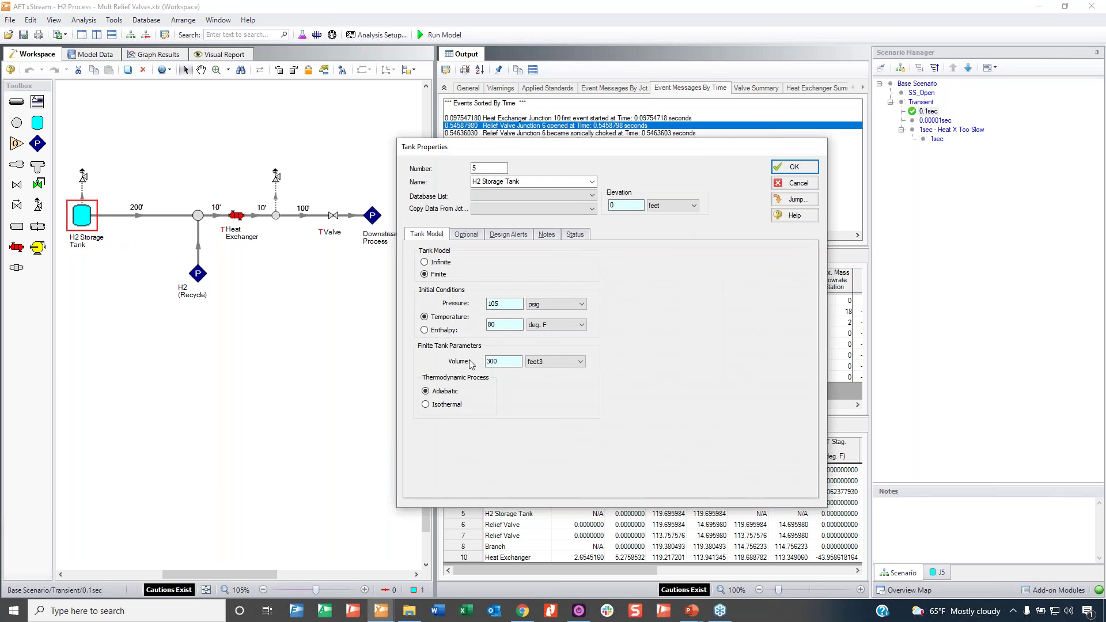
{"action": "left_click", "coordinate": [794, 182]}
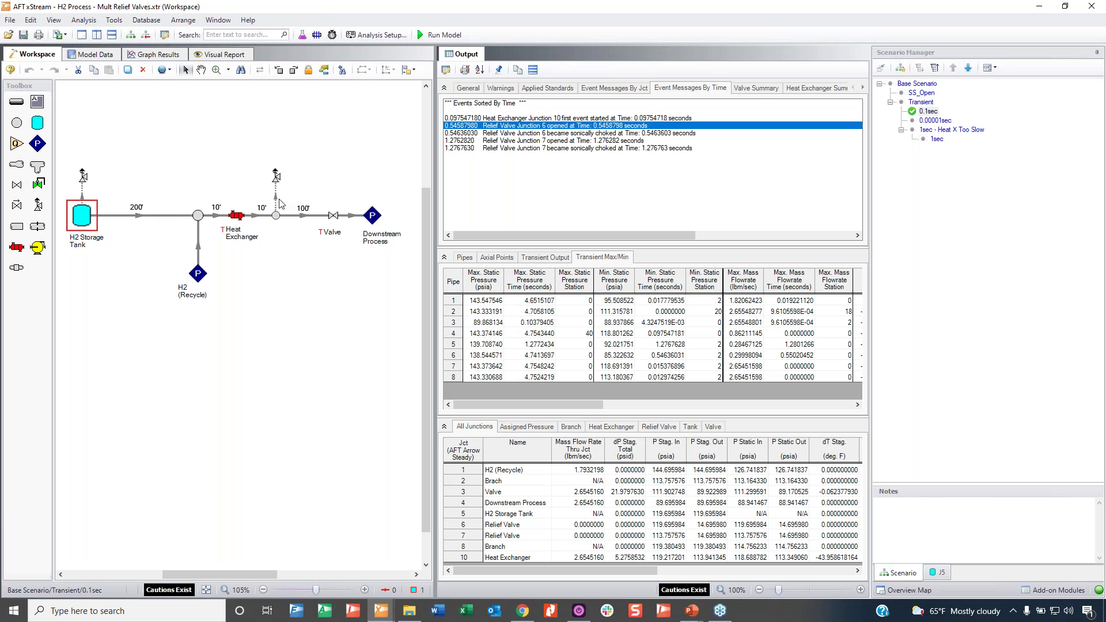
{"action": "left_click", "coordinate": [276, 177]}
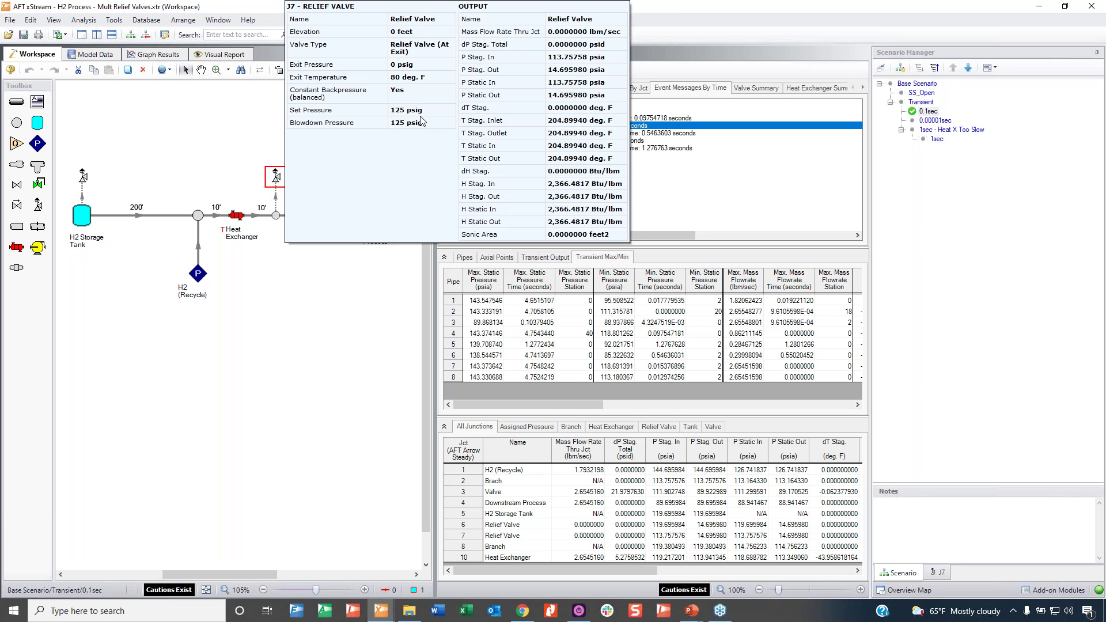
{"action": "left_click", "coordinate": [83, 179]}
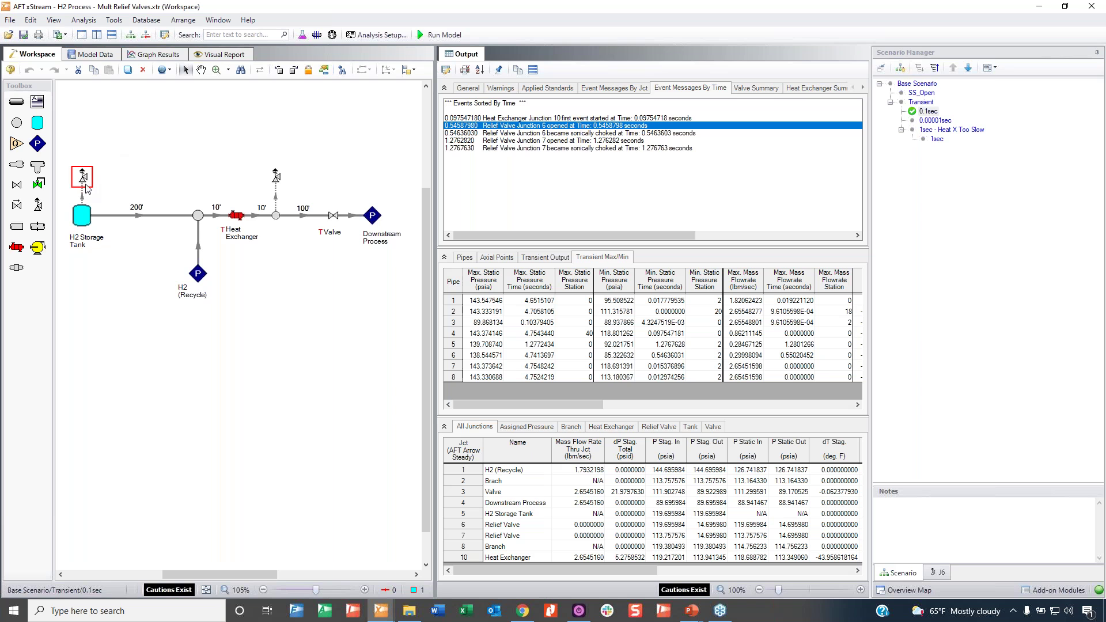
{"action": "scroll", "coordinate": [196, 230], "scroll_direction": "up", "scroll_amount": 1}
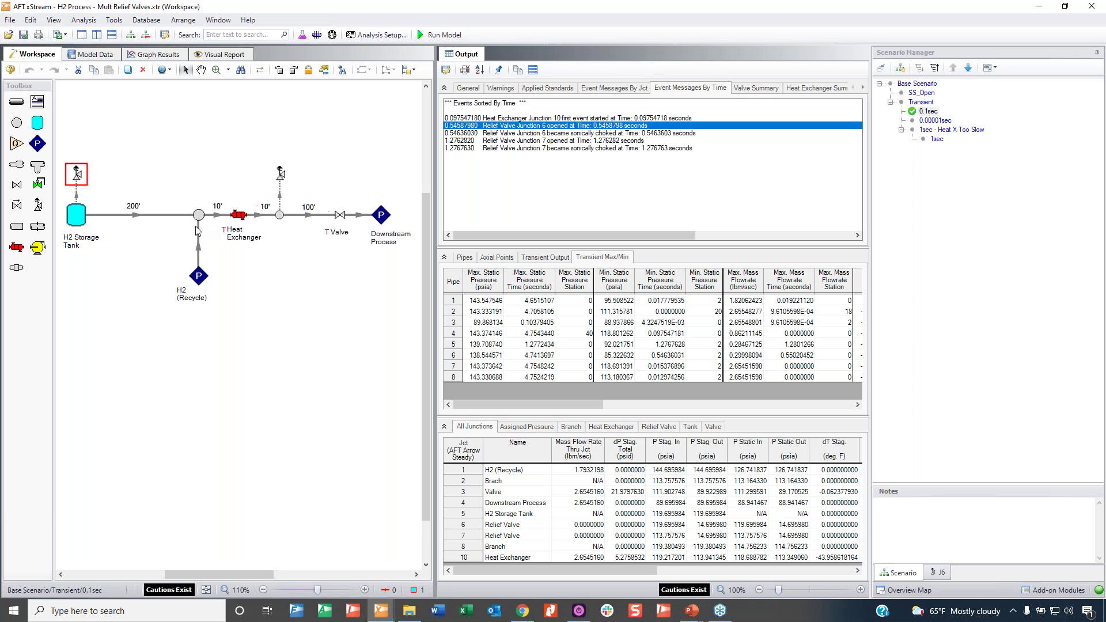
Return the output to its full-width view and switch to the graph results
{"action": "left_click", "coordinate": [766, 222]}
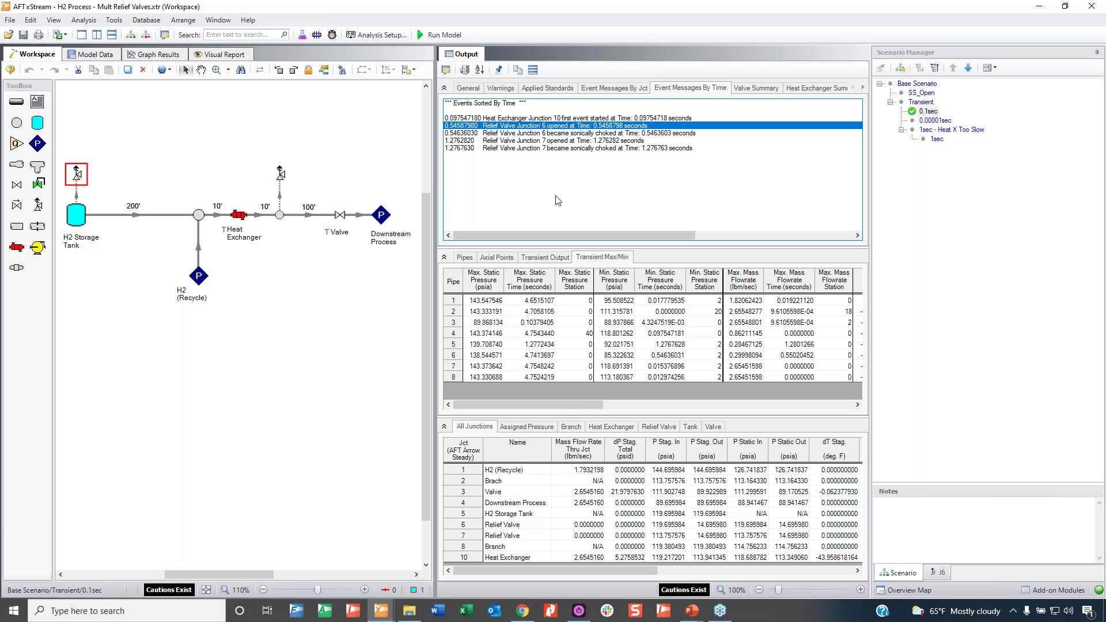
{"action": "left_click_drag", "start_coordinate": [464, 56], "coordinate": [201, 62]}
{"action": "left_click", "coordinate": [200, 56]}
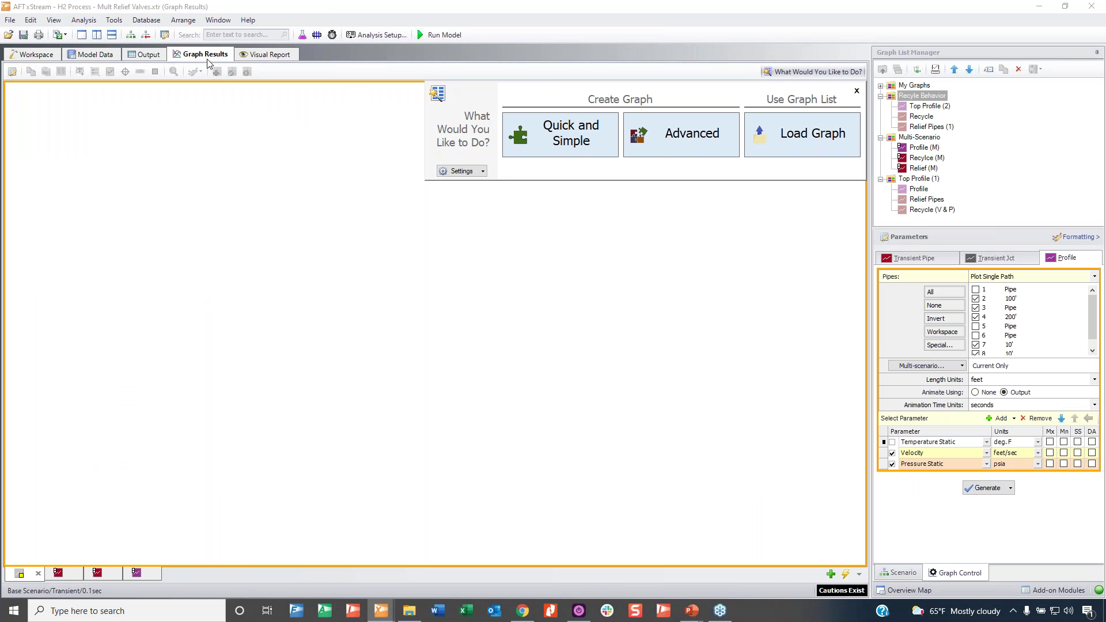
{"action": "left_click", "coordinate": [154, 55]}
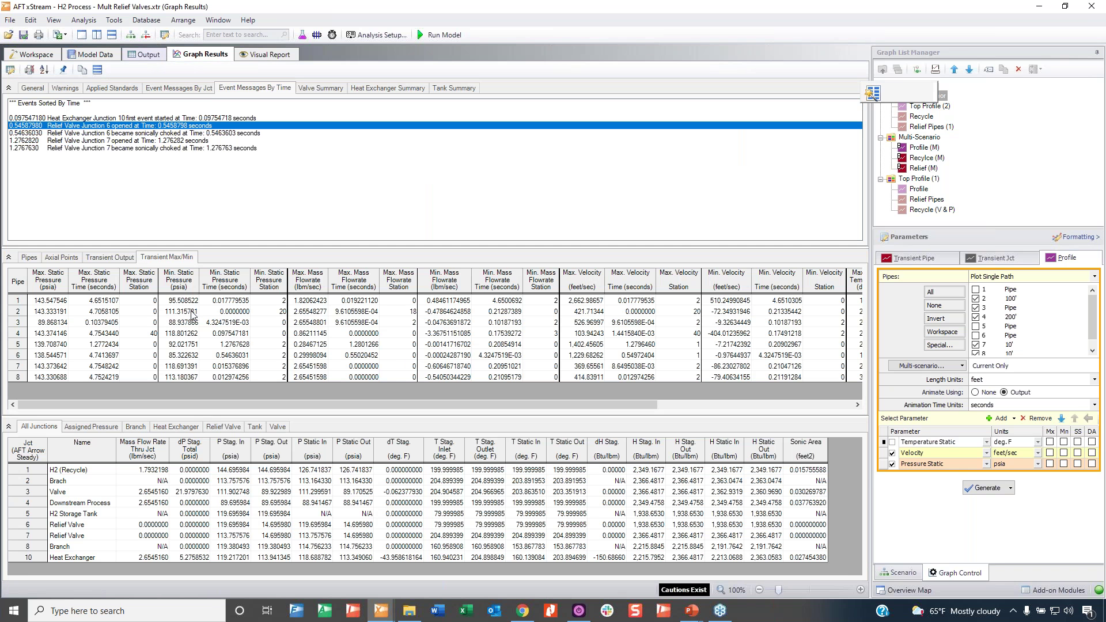
{"action": "left_click", "coordinate": [212, 54]}
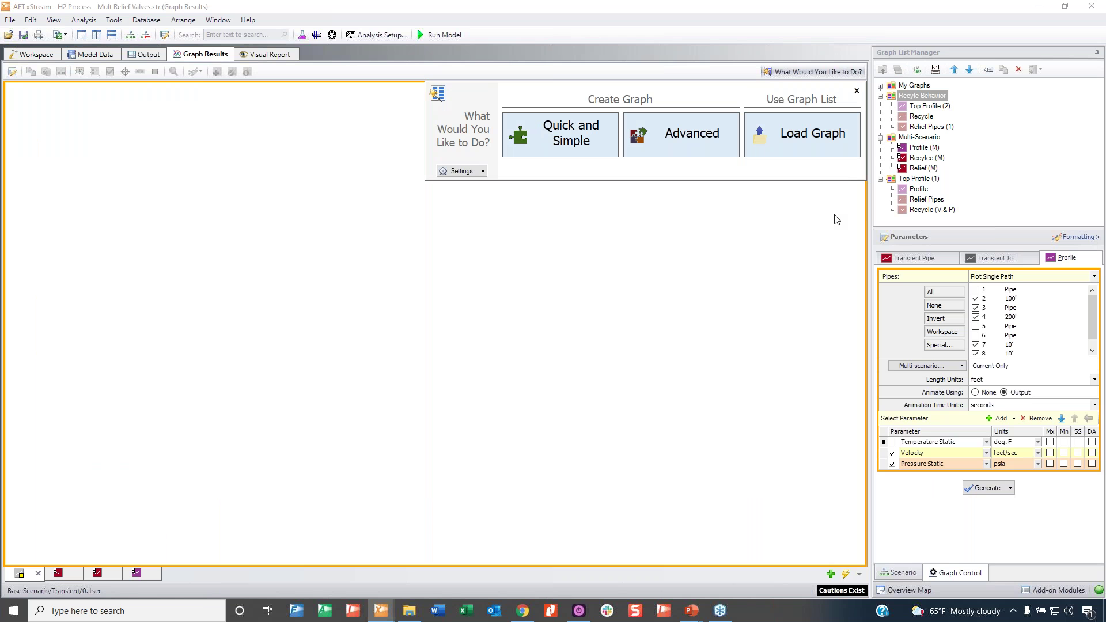
Load the saved Top Profile (2) graph and place the graph results side by side with the piping model
{"action": "double_click", "coordinate": [929, 106]}
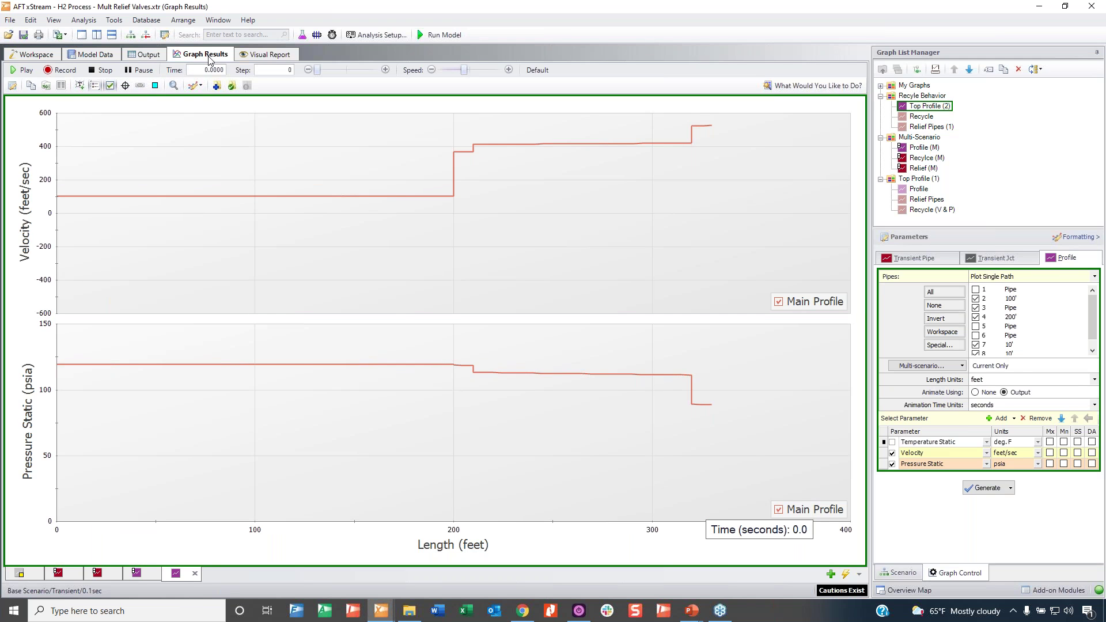
{"action": "left_click_drag", "start_coordinate": [209, 60], "coordinate": [475, 322]}
{"action": "left_click", "coordinate": [31, 54]}
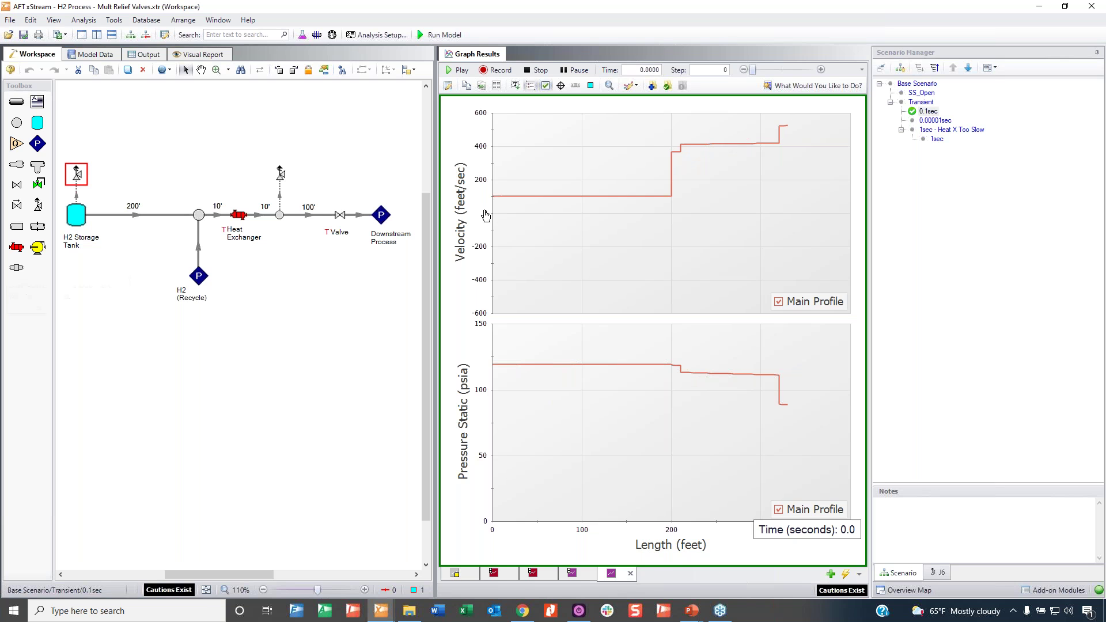
Play the velocity and pressure profile animation, pausing at about 0.055, 0.10 and 0.146 seconds to examine the response to valve closure
{"action": "left_click", "coordinate": [83, 217]}
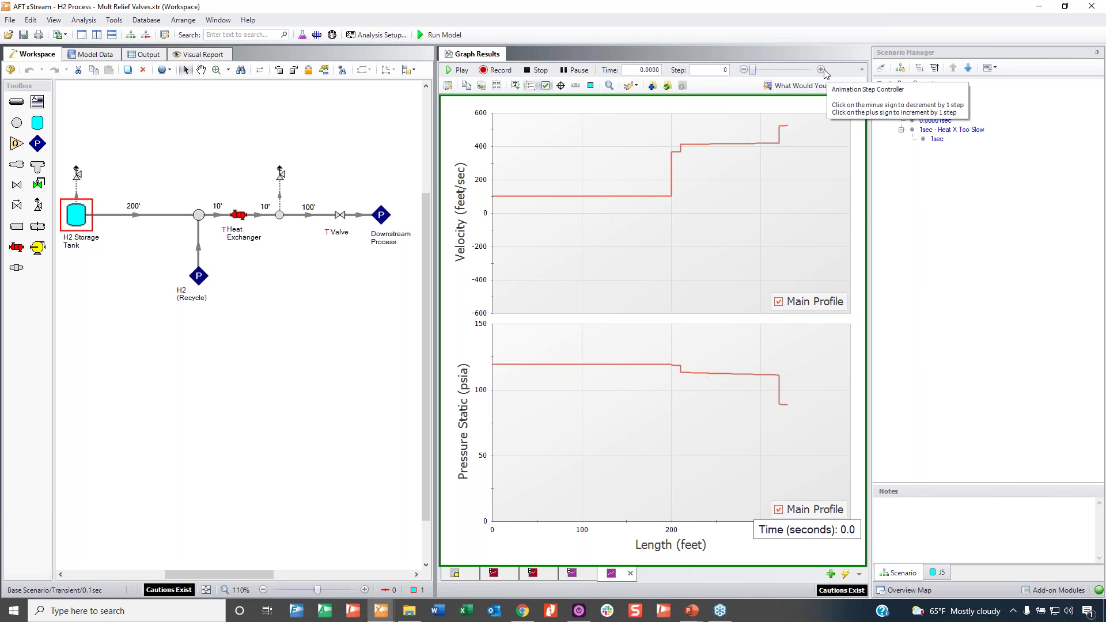
{"action": "left_click", "coordinate": [460, 70]}
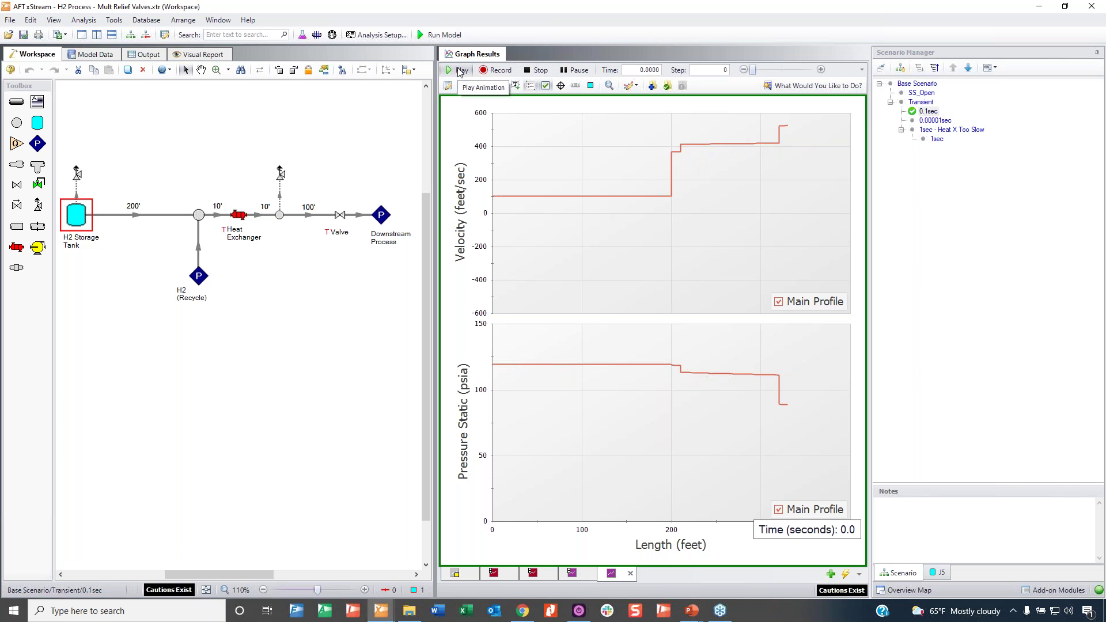
{"action": "left_click", "coordinate": [576, 70]}
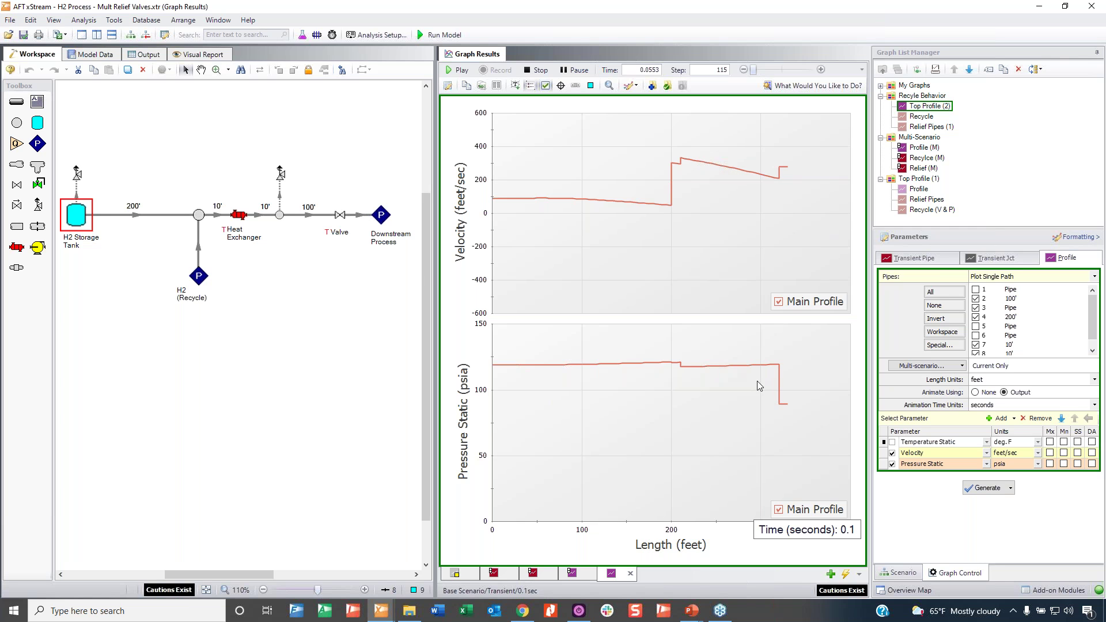
{"action": "left_click", "coordinate": [459, 70]}
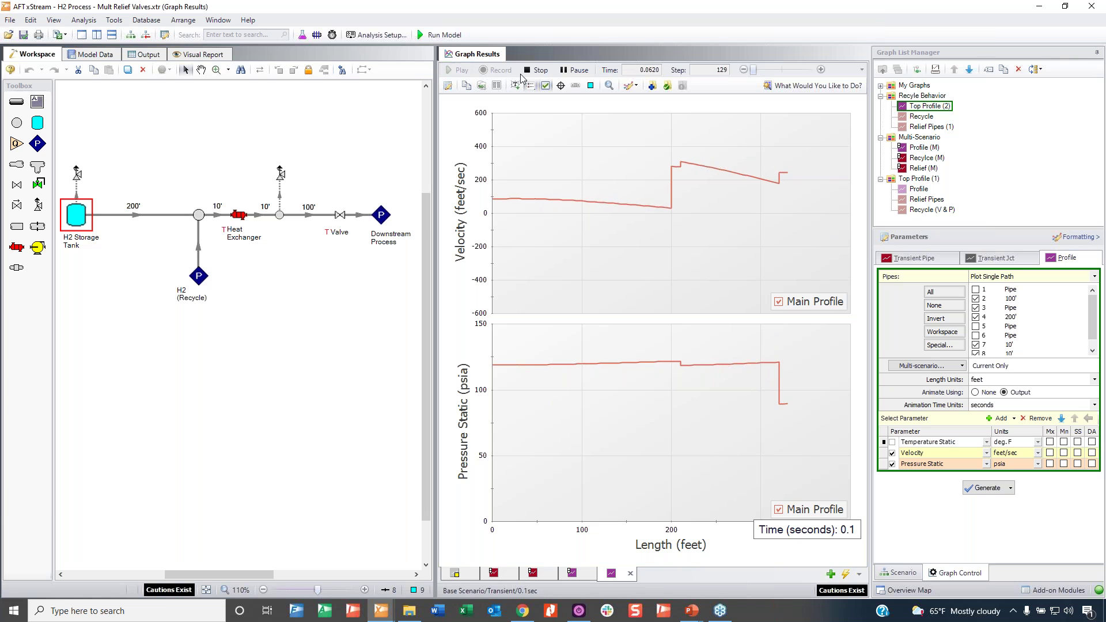
{"action": "left_click", "coordinate": [576, 72]}
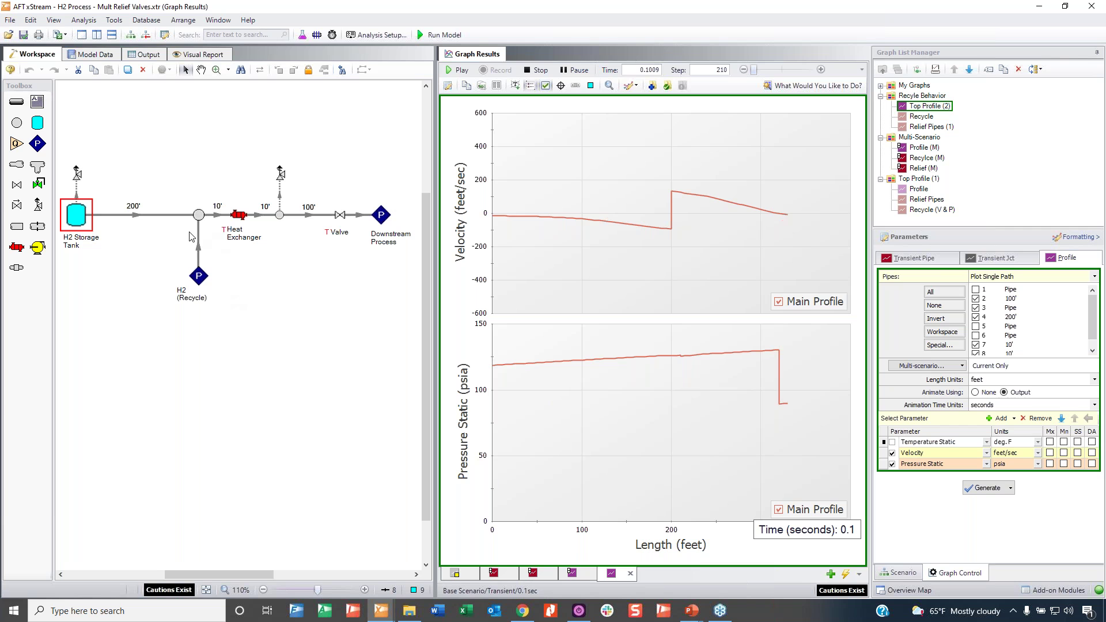
{"action": "left_click", "coordinate": [459, 70]}
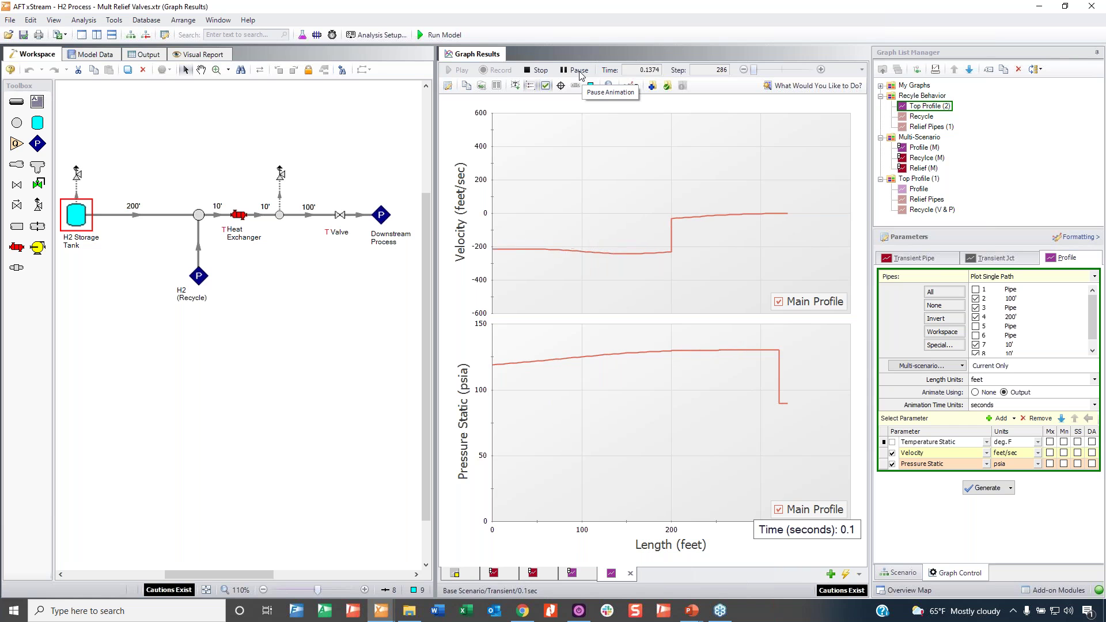
{"action": "left_click", "coordinate": [577, 70]}
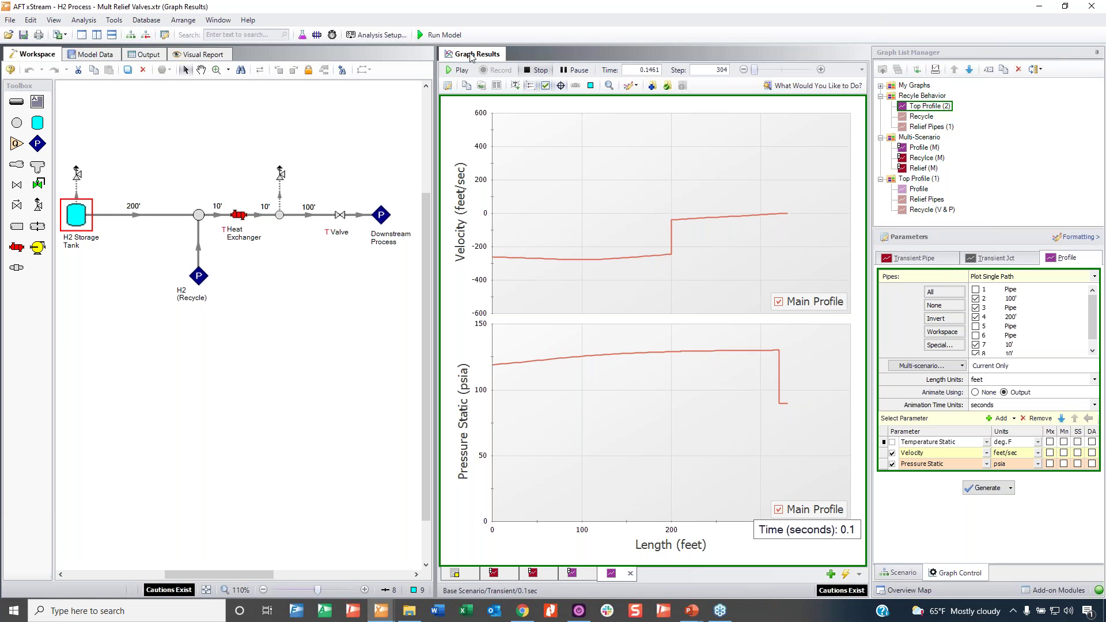
Load all graphs of the Recyle Behavior folder in one shared view, expand it to full screen and widen the two time graphs
{"action": "right_click", "coordinate": [933, 97]}
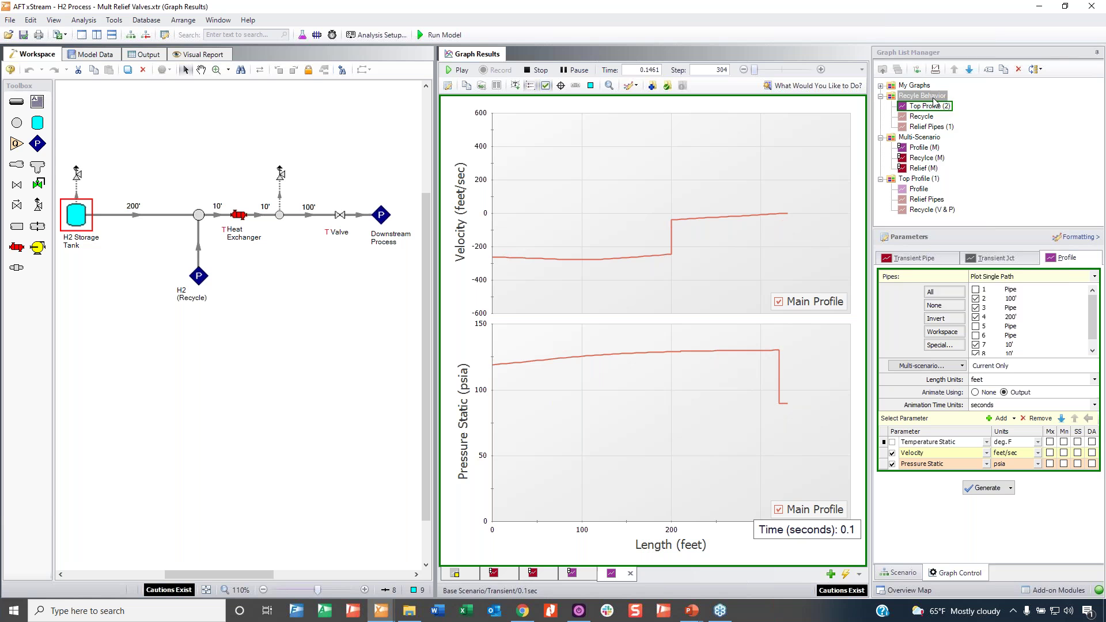
{"action": "mouse_move", "coordinate": [981, 134]}
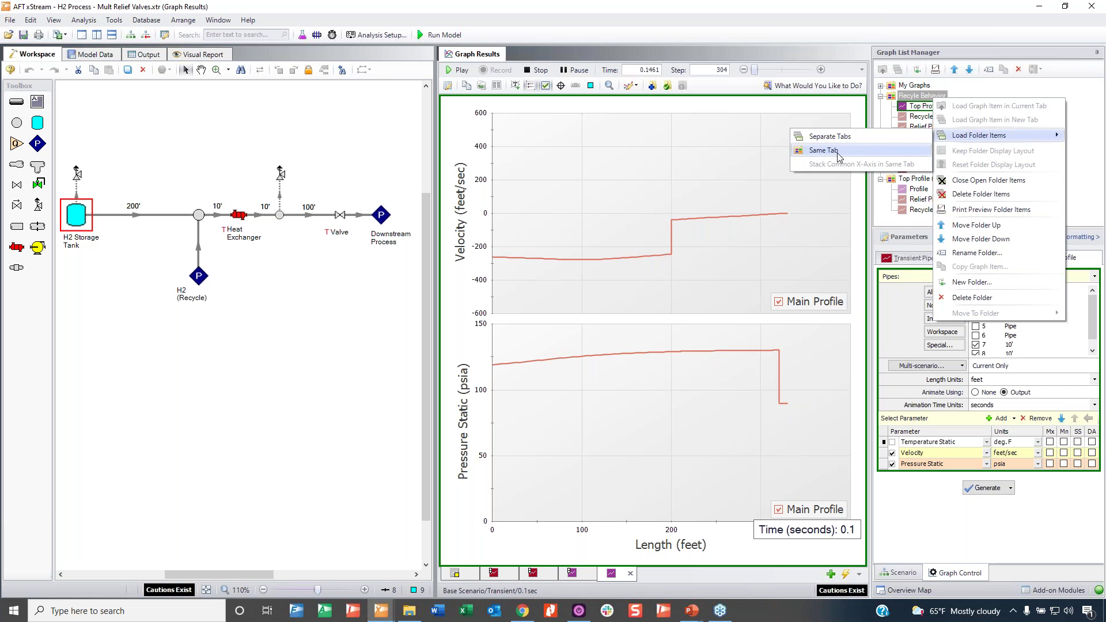
{"action": "left_click", "coordinate": [837, 151]}
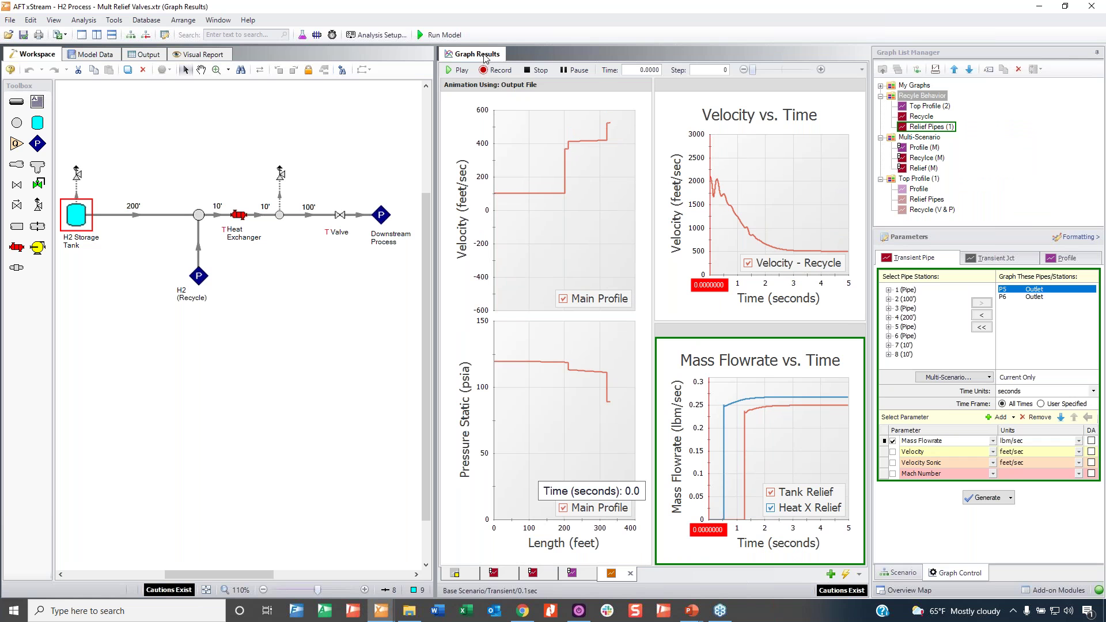
{"action": "left_click_drag", "start_coordinate": [476, 54], "coordinate": [409, 20]}
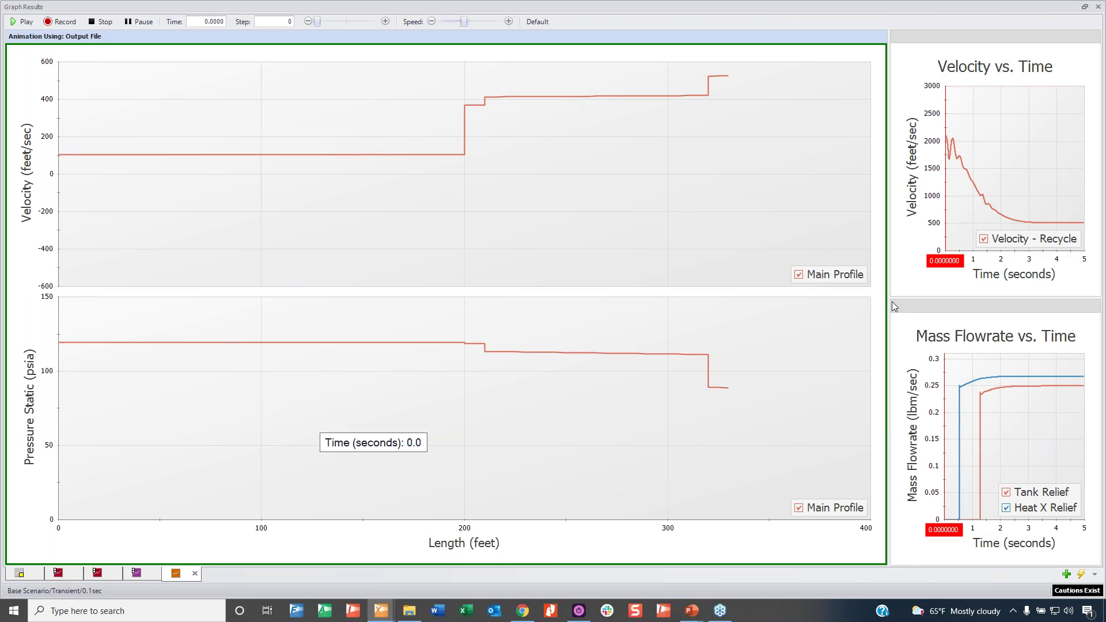
{"action": "left_click_drag", "start_coordinate": [889, 307], "coordinate": [542, 337]}
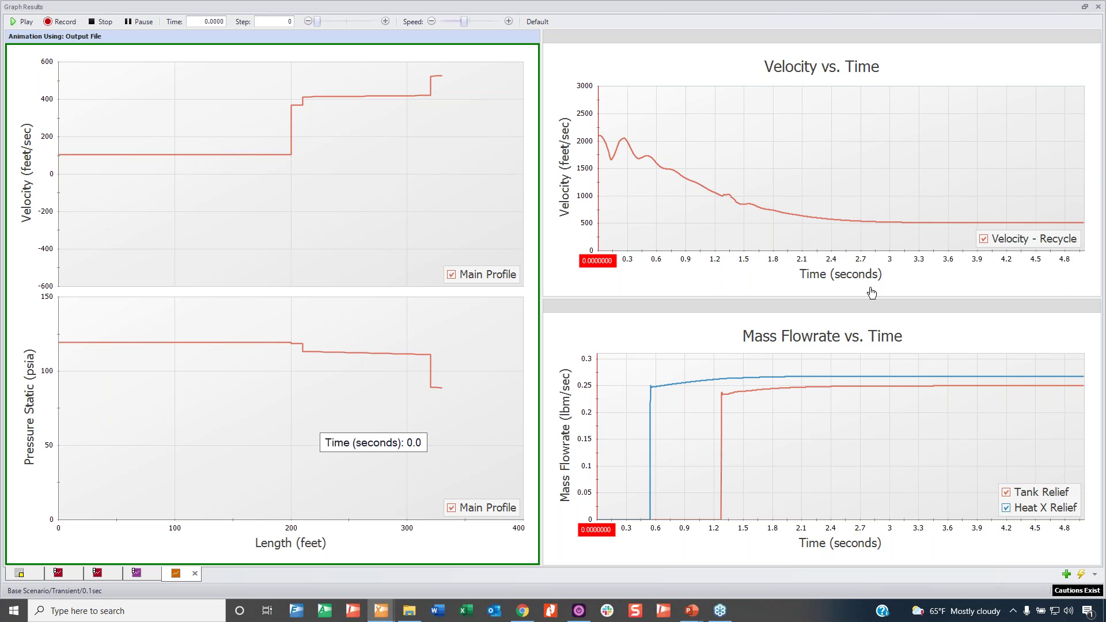
Play the combined graph animation, pause at about 0.138 seconds, and return the graph results to the main window
{"action": "left_click", "coordinate": [22, 21]}
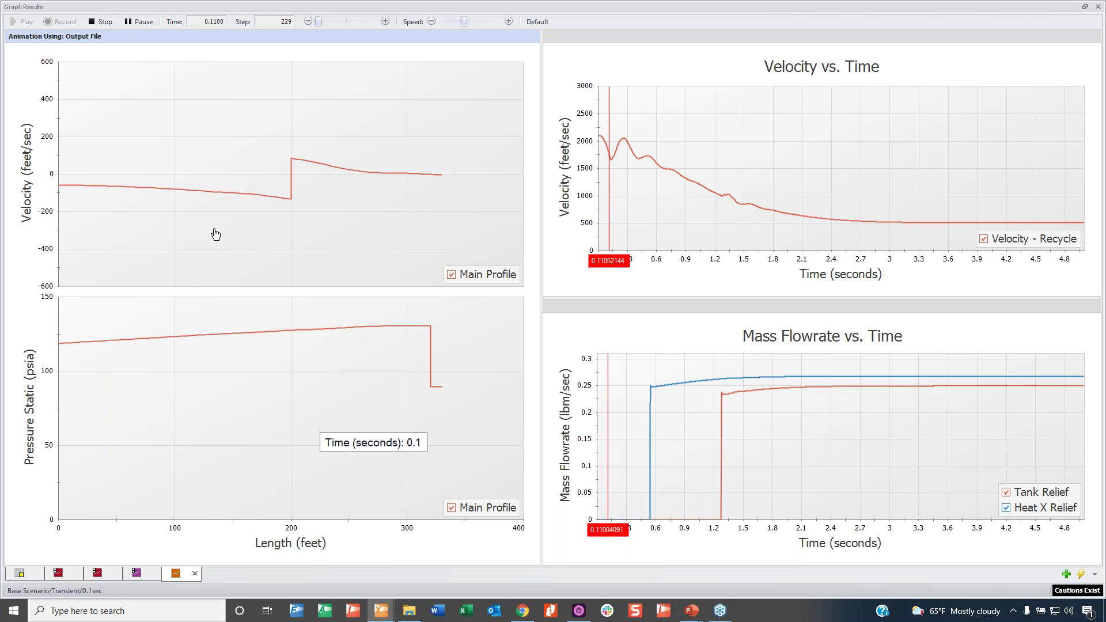
{"action": "left_click", "coordinate": [142, 23]}
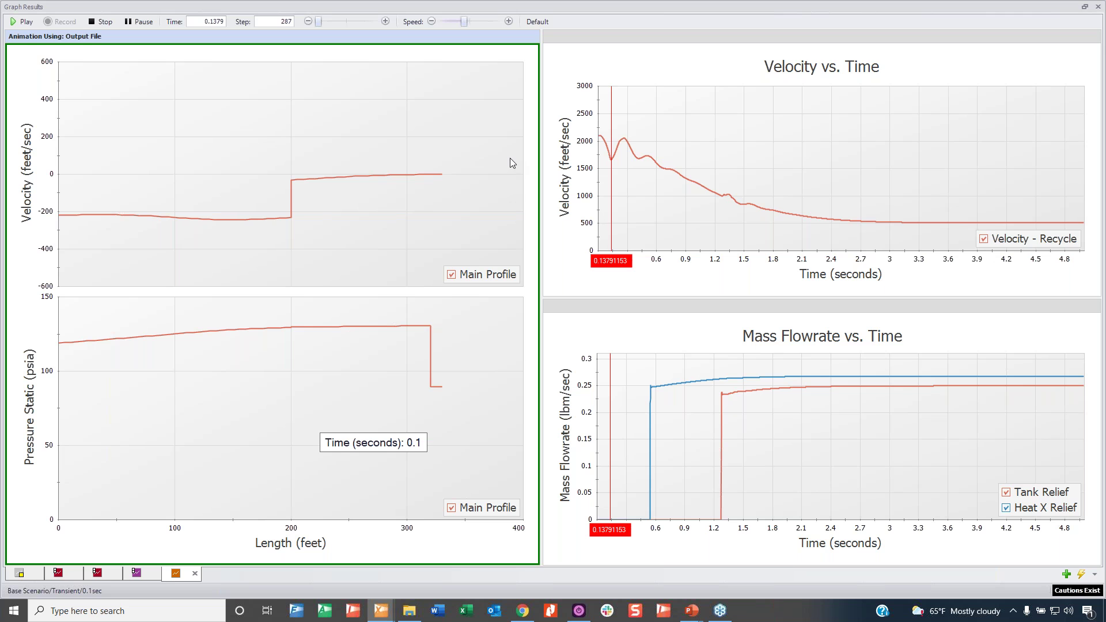
{"action": "left_click_drag", "start_coordinate": [29, 6], "coordinate": [157, 56]}
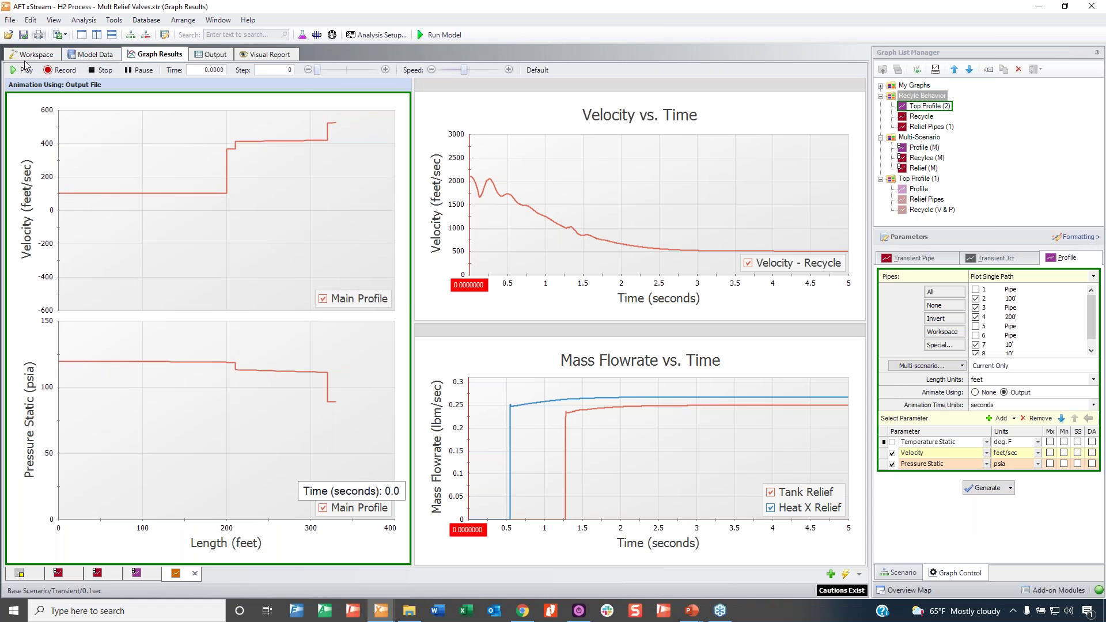
Locate the storage tank's relief valve in the piping model and compare it with the profile and relief flow graphs
{"action": "left_click", "coordinate": [36, 54]}
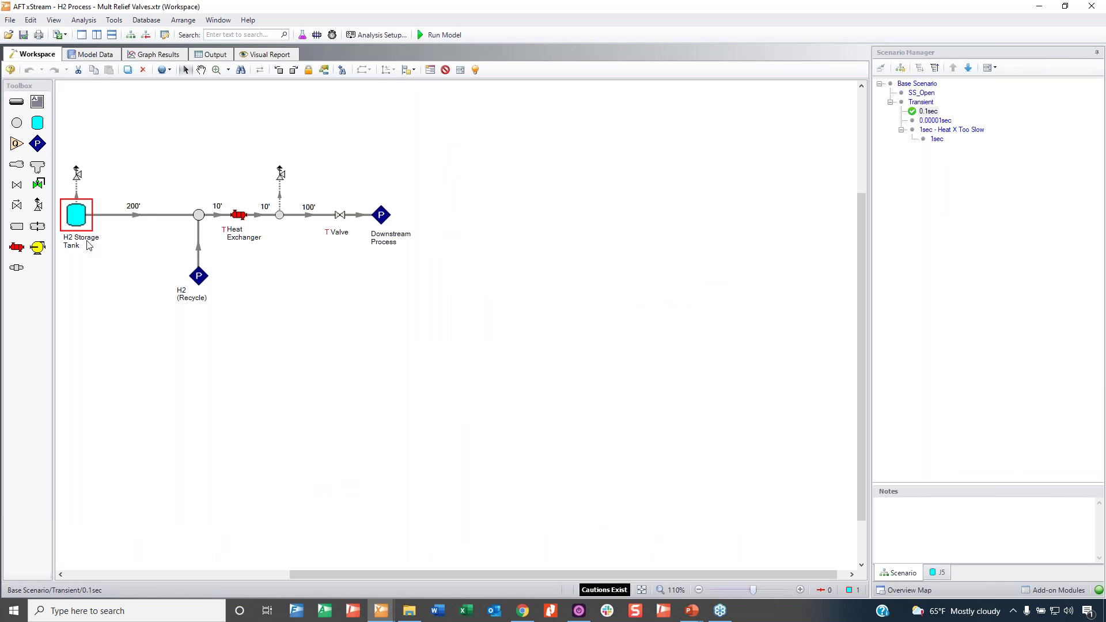
{"action": "left_click", "coordinate": [143, 179]}
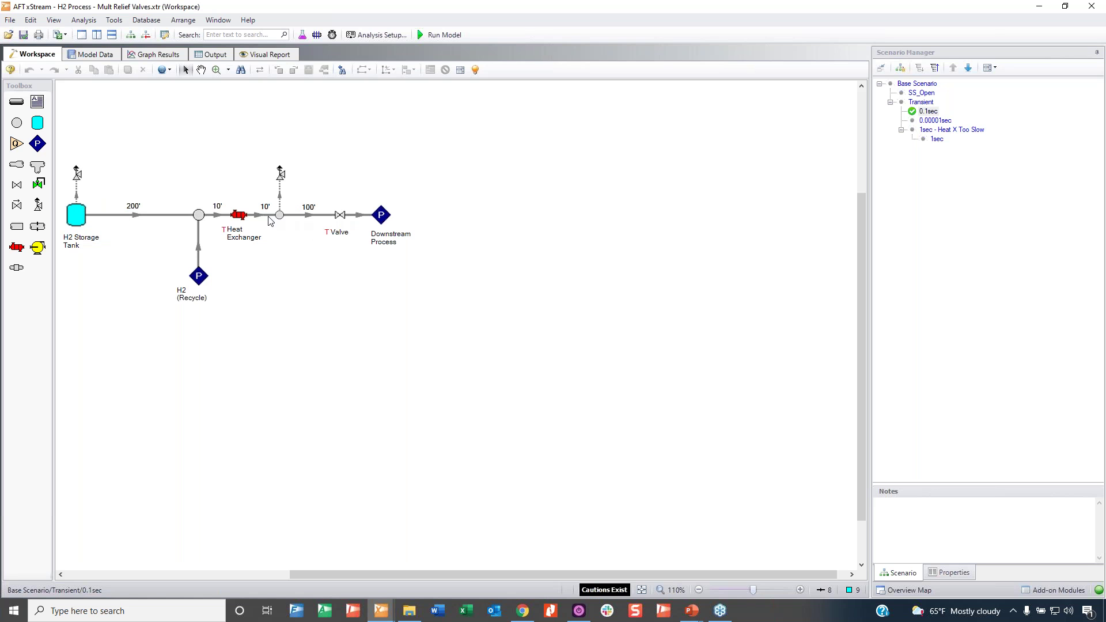
{"action": "left_click", "coordinate": [81, 178]}
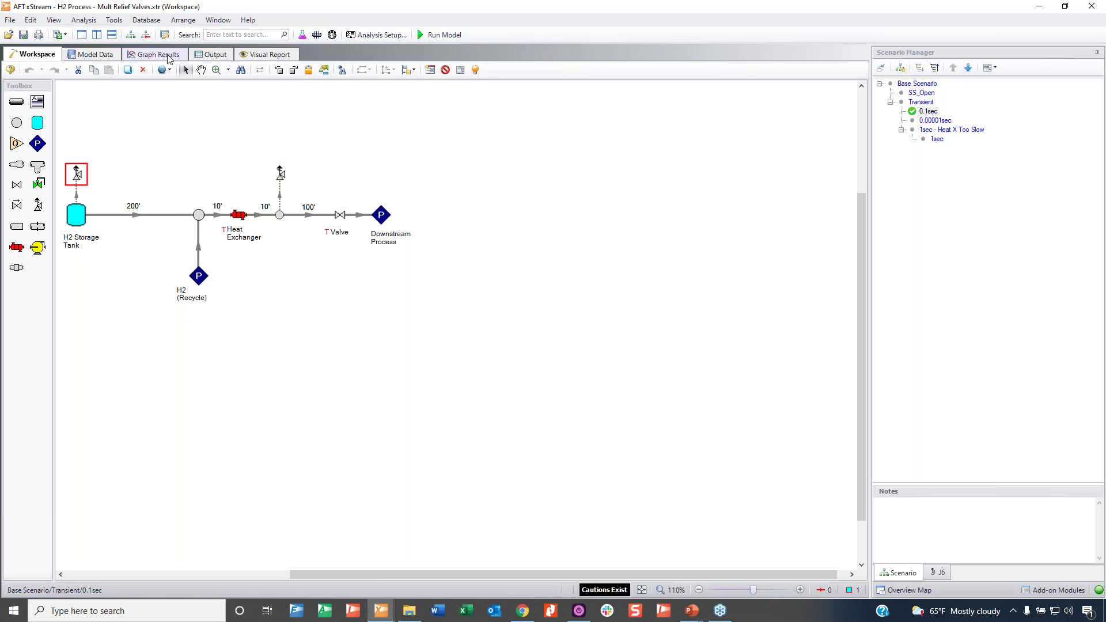
{"action": "left_click", "coordinate": [164, 55]}
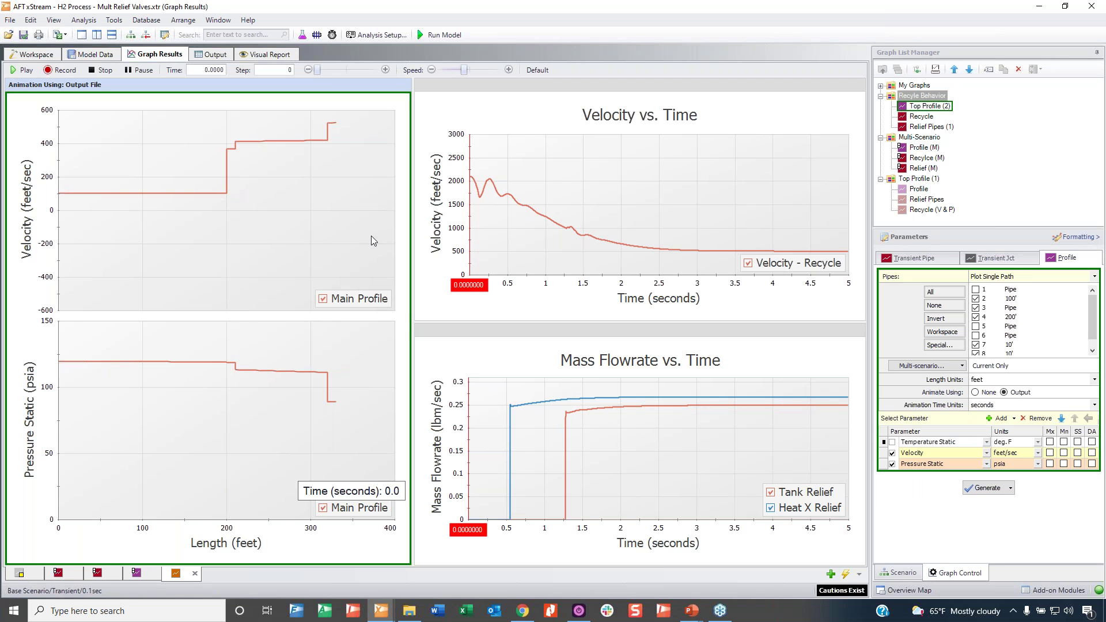
{"action": "left_click", "coordinate": [36, 55]}
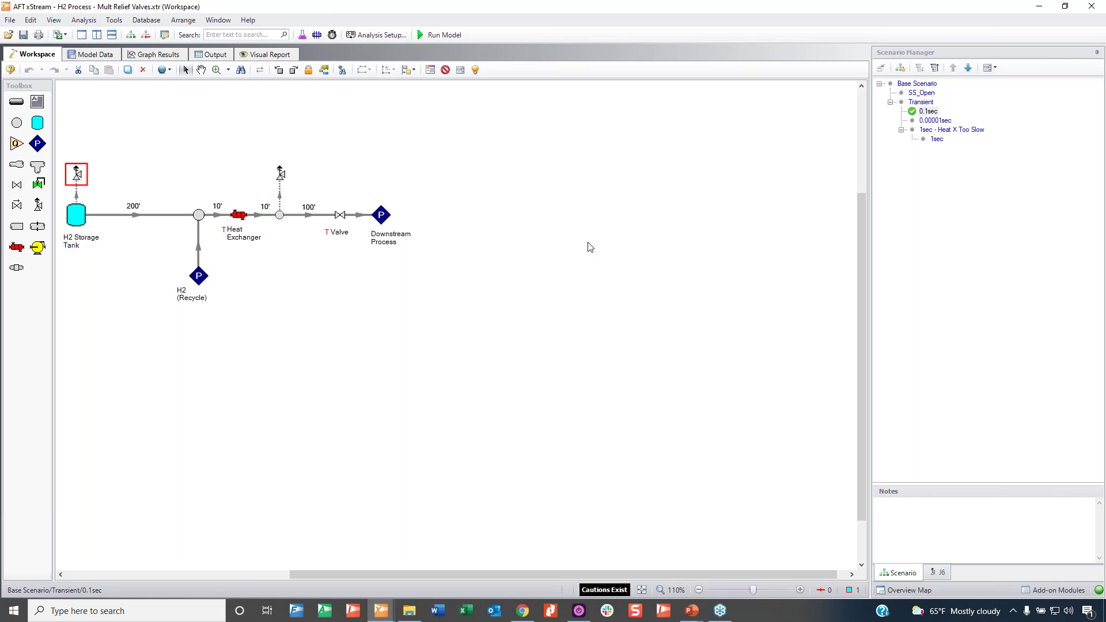
Load the 0.00001sec scenario and review the closing valve's transient Cv data, discarding any edits
{"action": "double_click", "coordinate": [934, 120]}
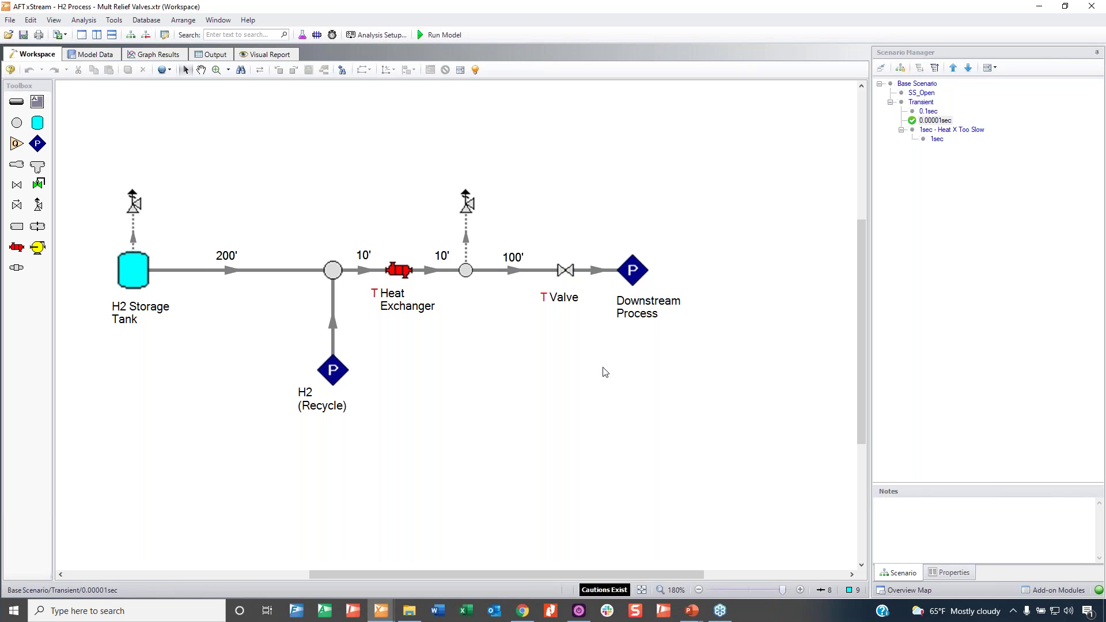
{"action": "double_click", "coordinate": [564, 272]}
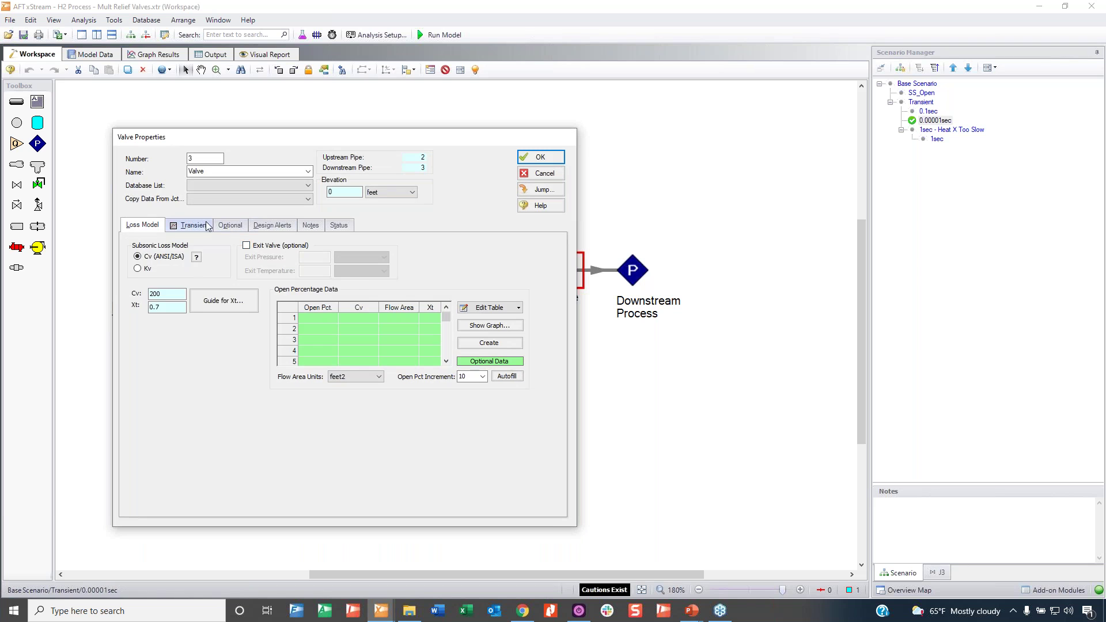
{"action": "left_click", "coordinate": [193, 226]}
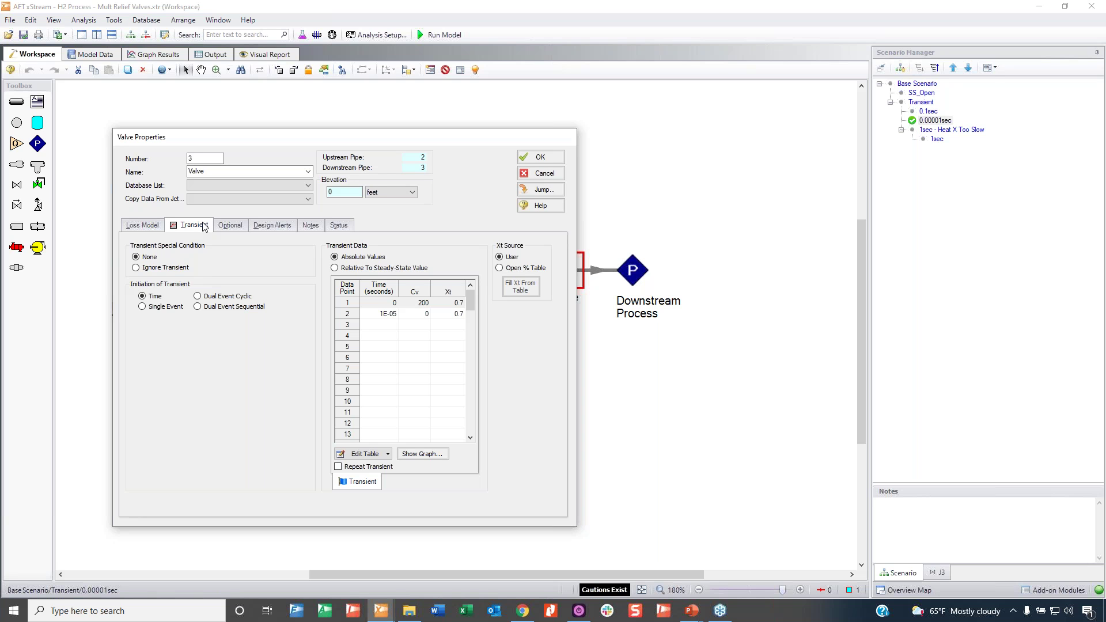
{"action": "double_click", "coordinate": [396, 318]}
{"action": "type", "text": "1E-06"}
{"action": "left_click", "coordinate": [534, 175]}
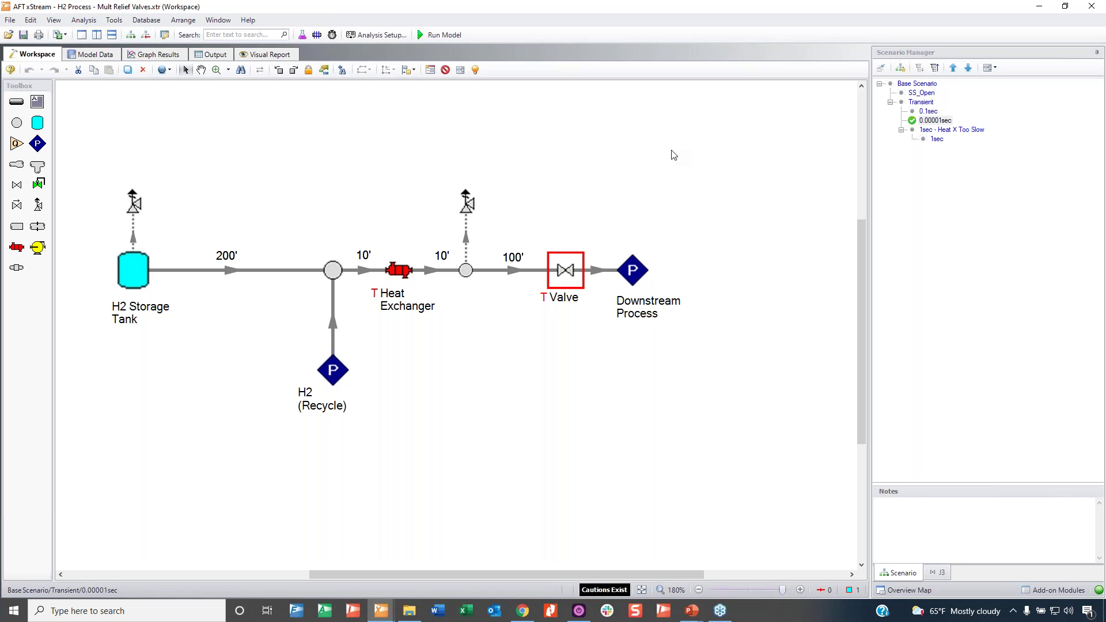
Review the 0.00001sec scenario's event messages by time for the relief valve opening and sonic choking events
{"action": "left_click", "coordinate": [214, 56]}
{"action": "left_click", "coordinate": [269, 91]}
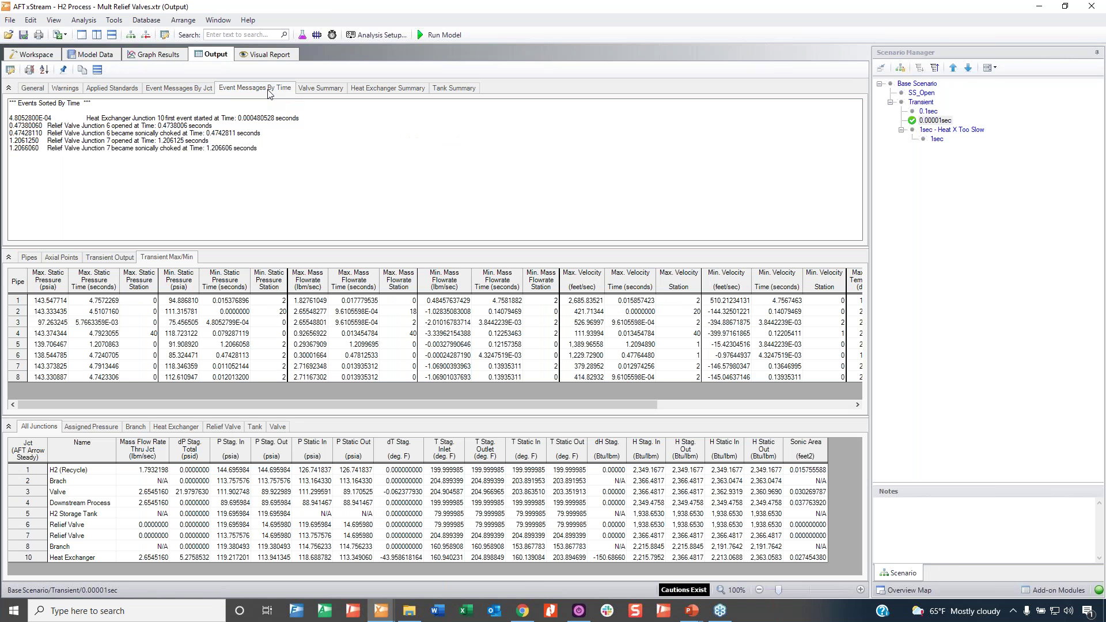
{"action": "left_click", "coordinate": [58, 127]}
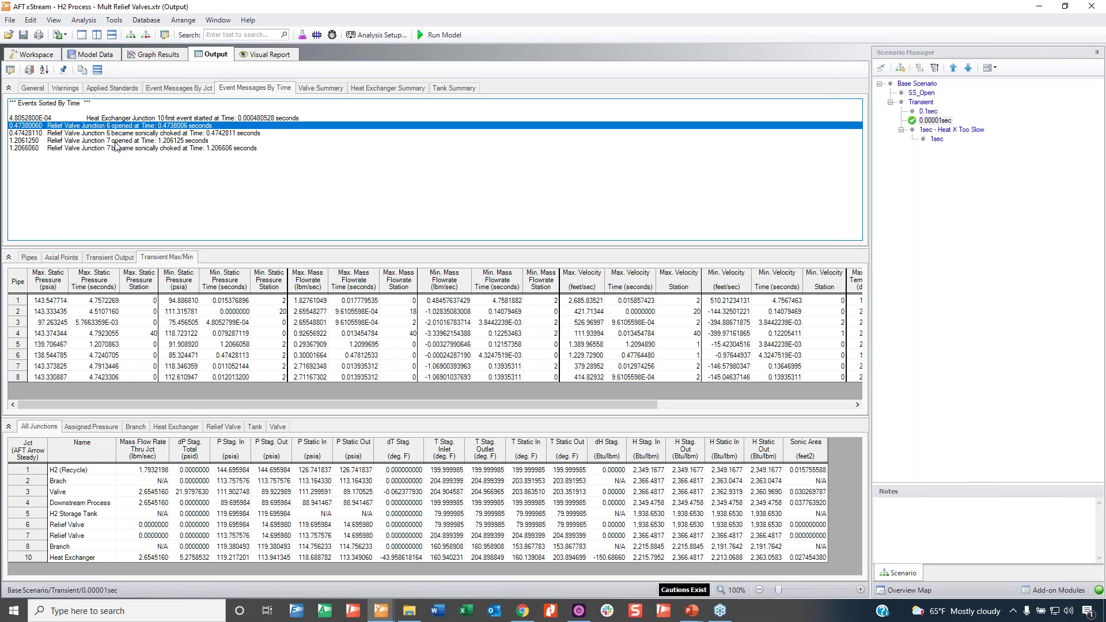
{"action": "left_click_drag", "start_coordinate": [117, 129], "coordinate": [115, 137]}
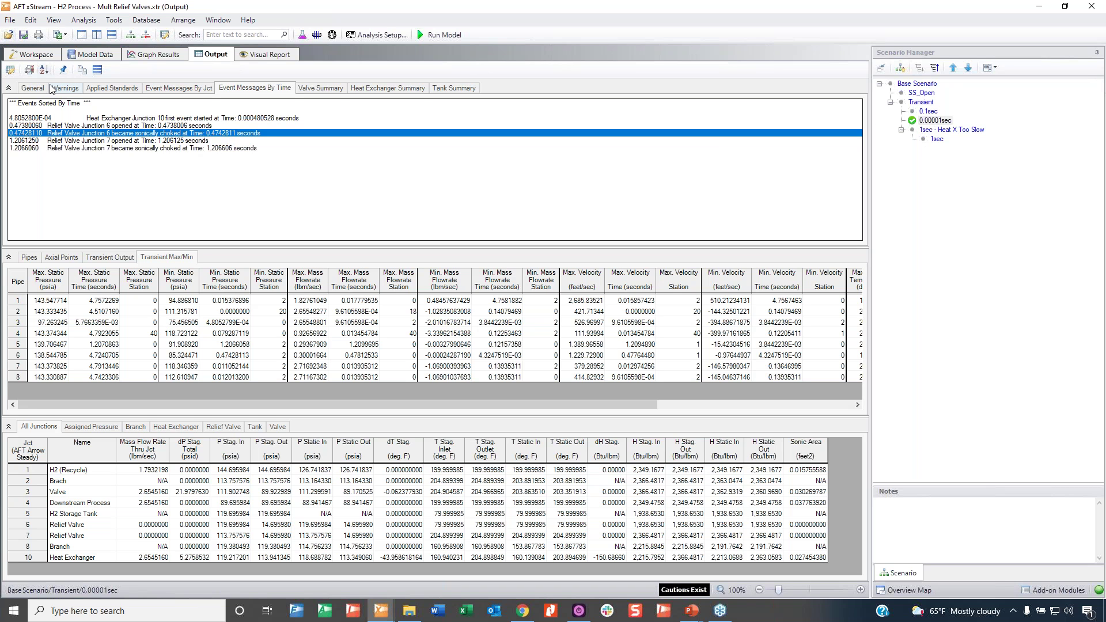
Load the saved Relief (M) graph from the Multi-Scenario folder in the graph results
{"action": "left_click", "coordinate": [157, 55]}
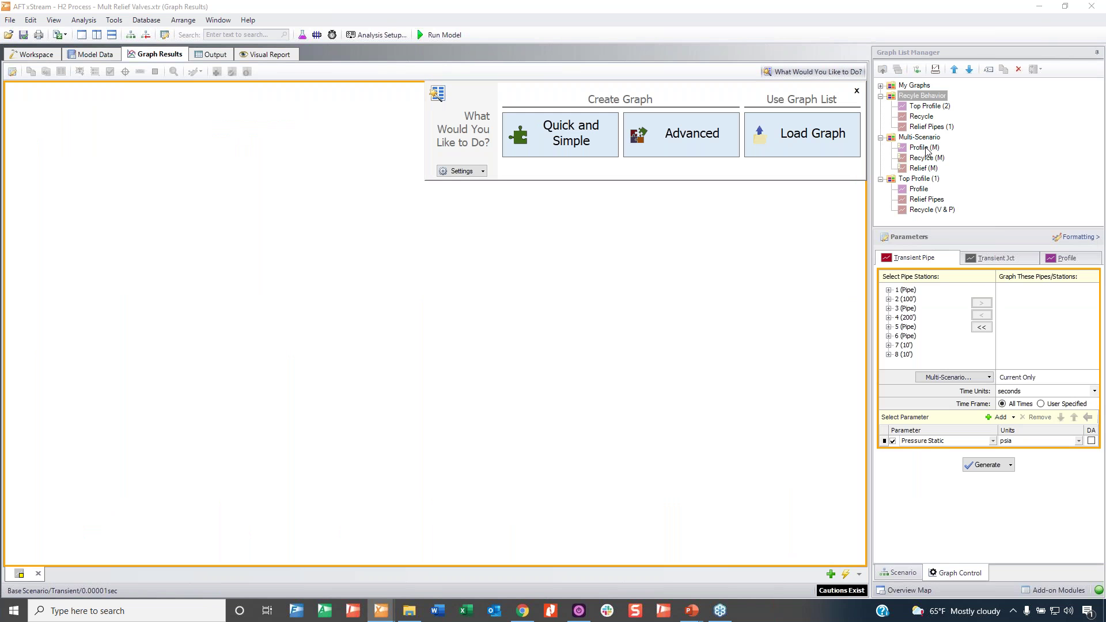
{"action": "left_click", "coordinate": [919, 139]}
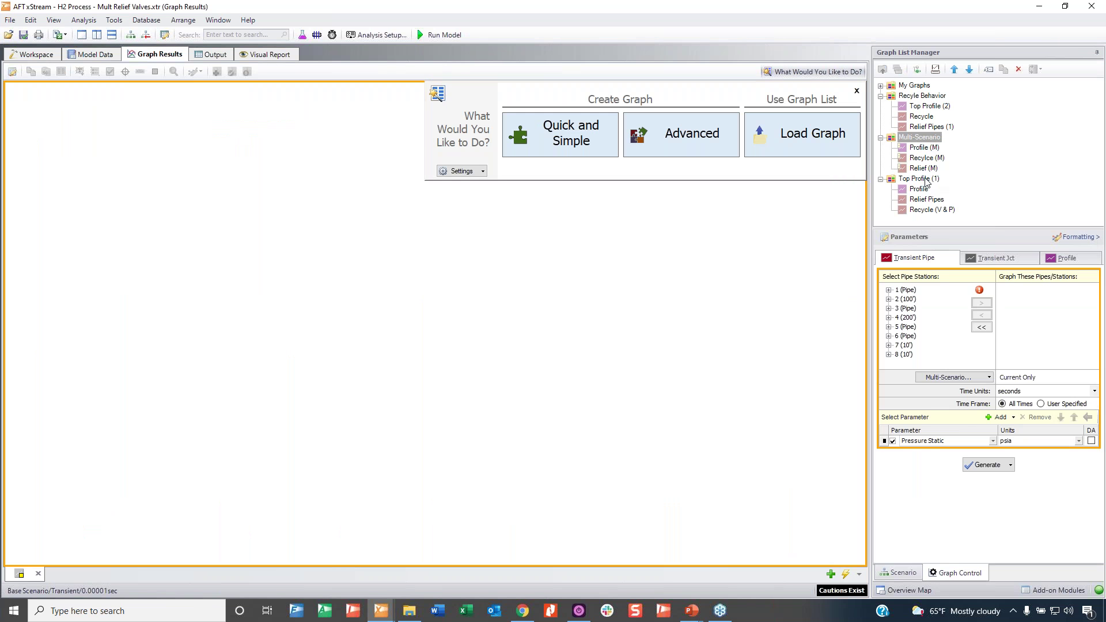
{"action": "double_click", "coordinate": [923, 168]}
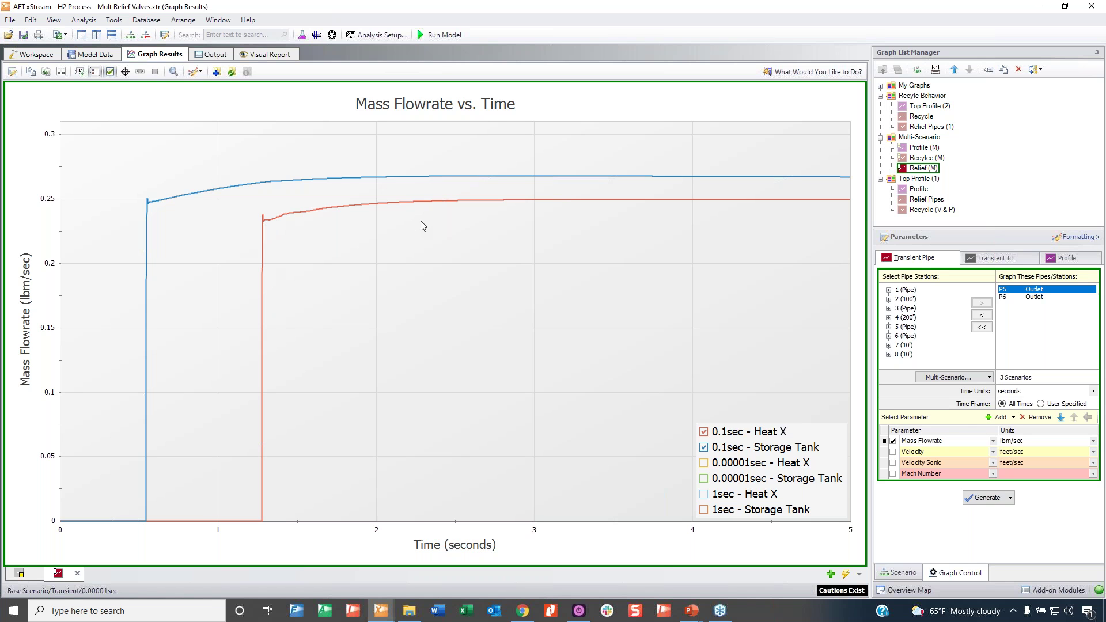
Show the 0.00001sec Storage Tank and Heat X curves for comparison with the 0.1sec curves, and hide both again
{"action": "left_click", "coordinate": [703, 479]}
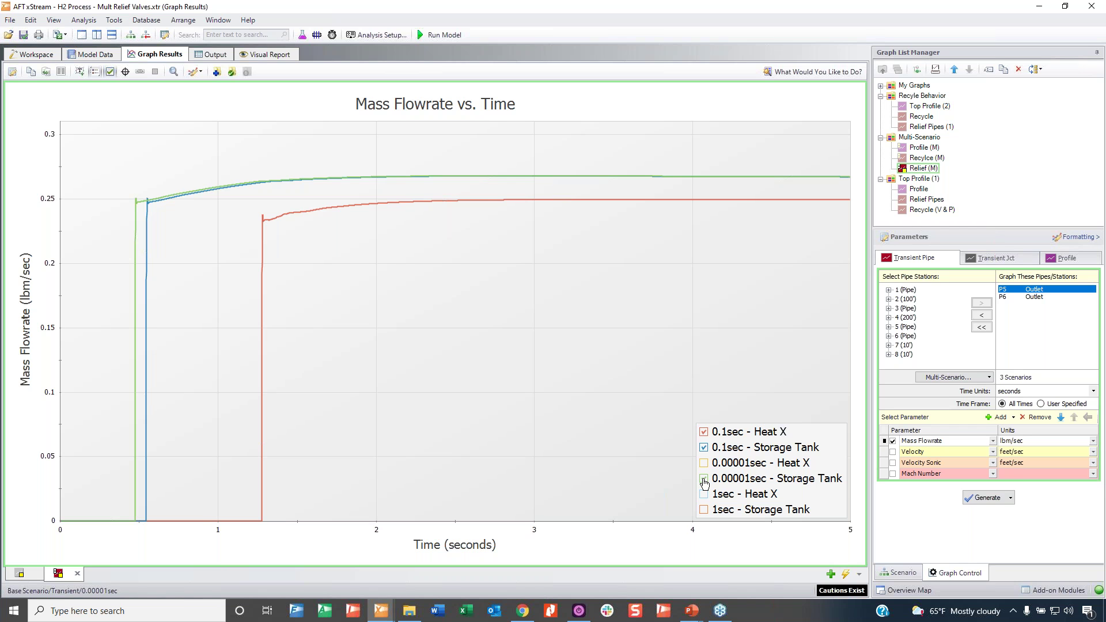
{"action": "left_click", "coordinate": [703, 479]}
{"action": "left_click", "coordinate": [703, 479]}
{"action": "left_click", "coordinate": [703, 463]}
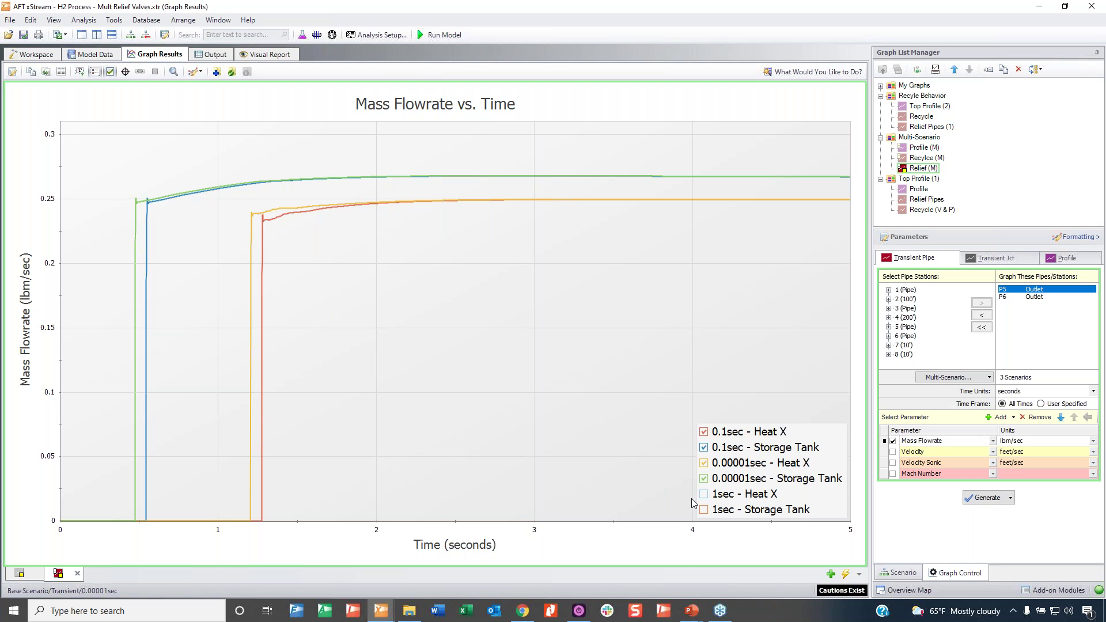
{"action": "left_click", "coordinate": [703, 478]}
{"action": "left_click", "coordinate": [704, 463]}
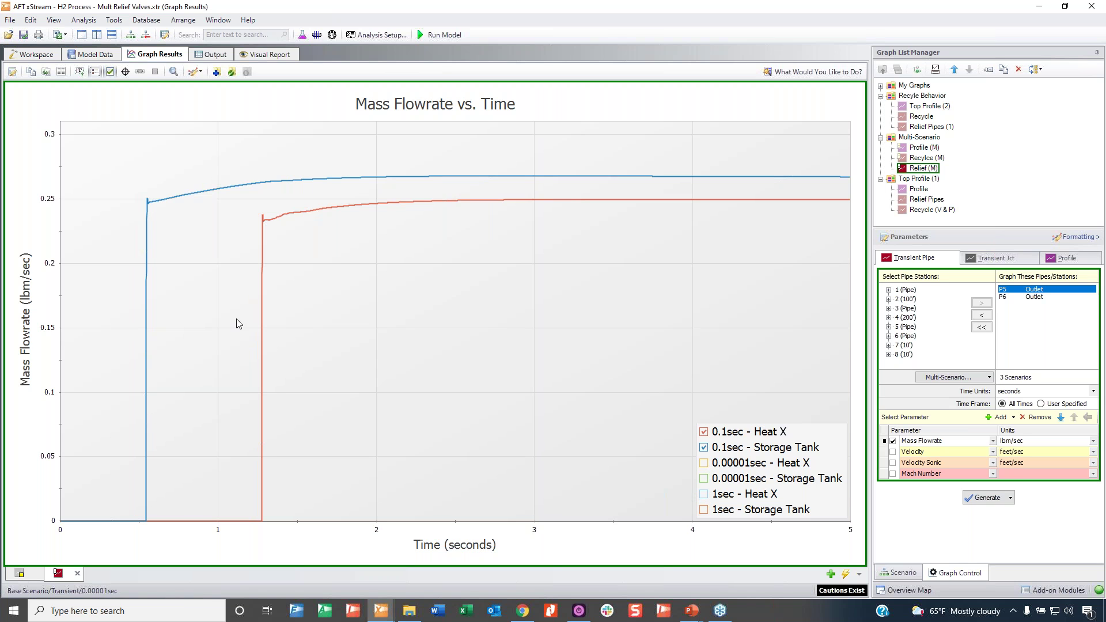
Show the 1sec and 0.00001sec relief flow curves for both Storage Tank and Heat X alongside the 0.1sec curves
{"action": "left_click", "coordinate": [704, 509]}
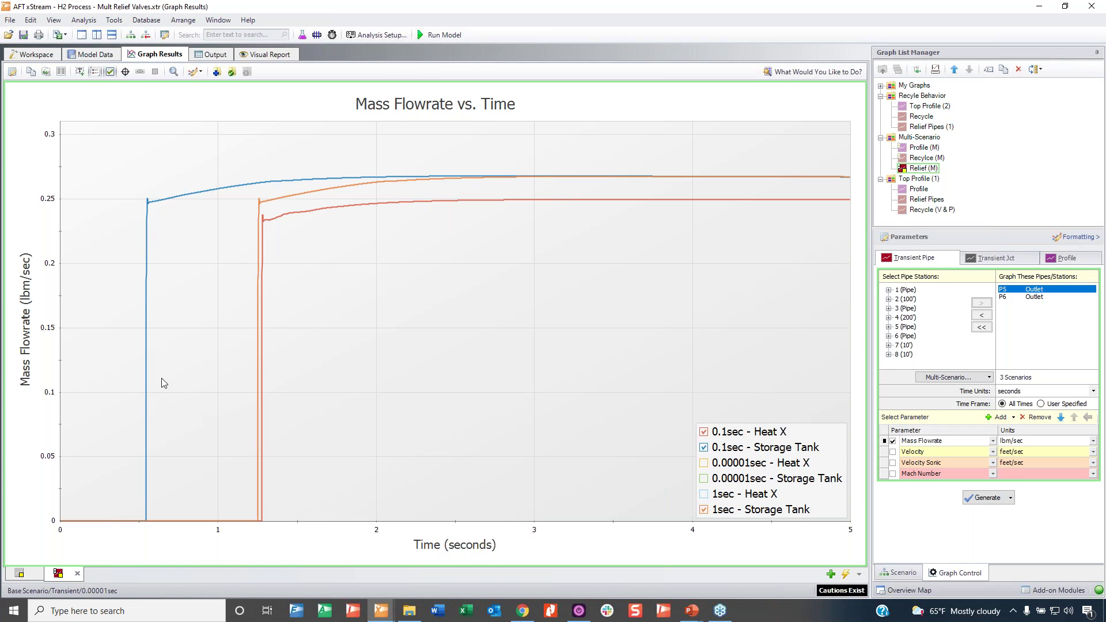
{"action": "left_click", "coordinate": [704, 493]}
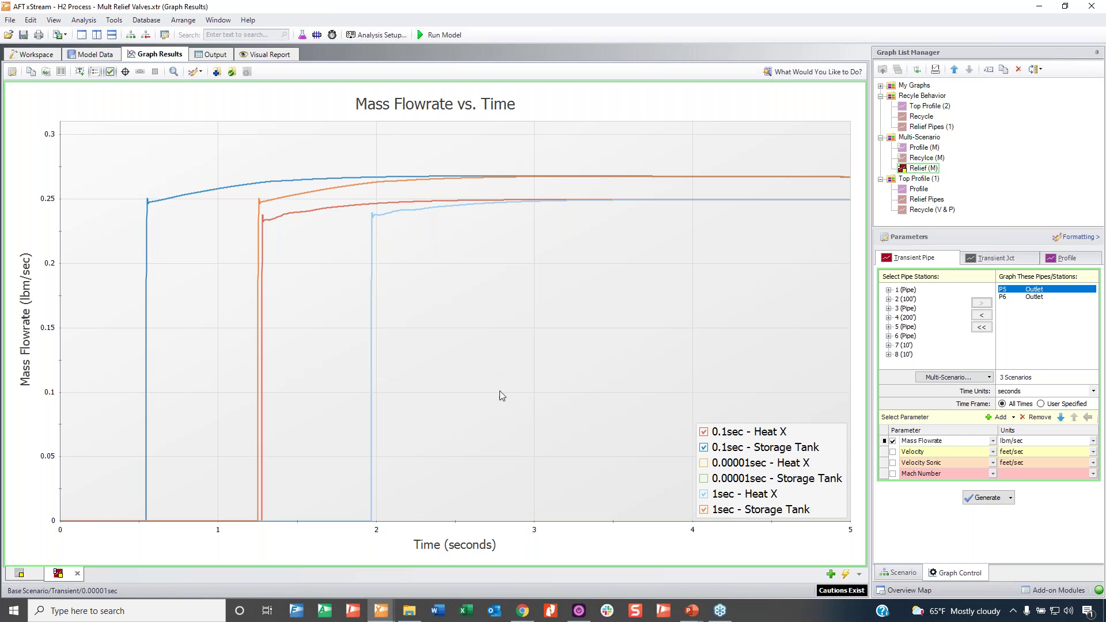
{"action": "left_click", "coordinate": [704, 463]}
{"action": "left_click", "coordinate": [704, 478]}
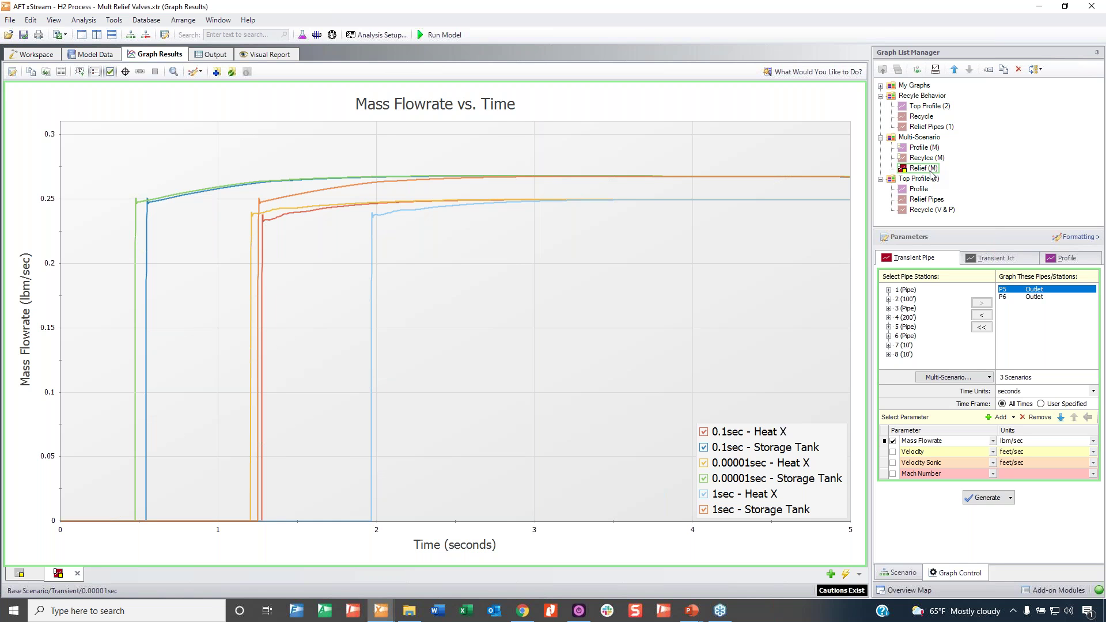
Load the saved Profile (M) graph and play its animation, pausing at about 0.0048 seconds to compare the three closure times
{"action": "double_click", "coordinate": [923, 147]}
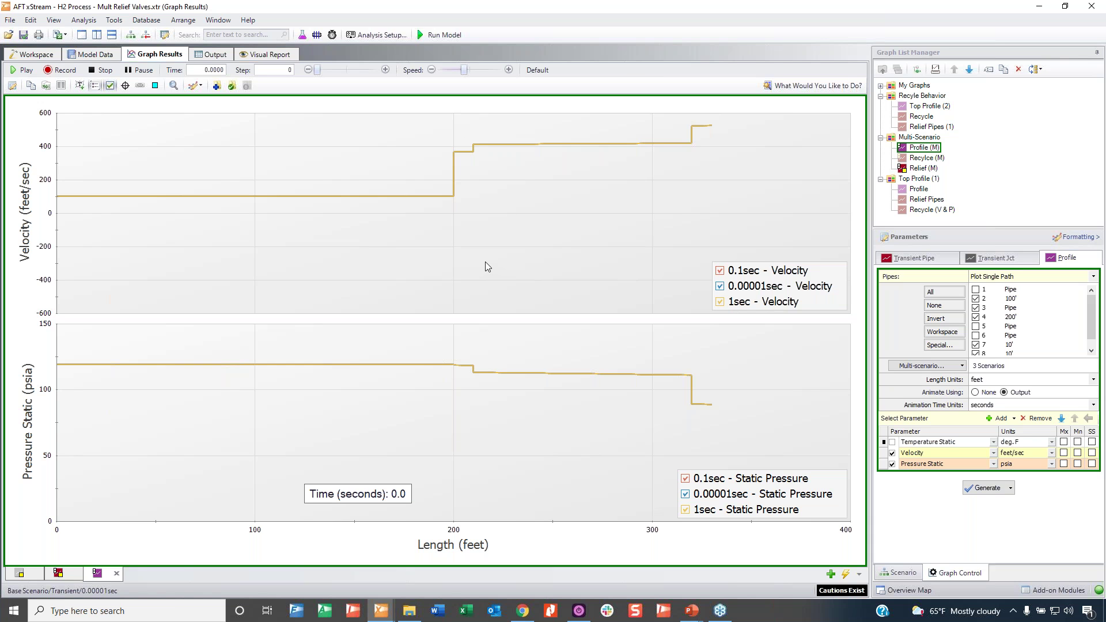
{"action": "left_click", "coordinate": [23, 70]}
{"action": "left_click", "coordinate": [144, 70]}
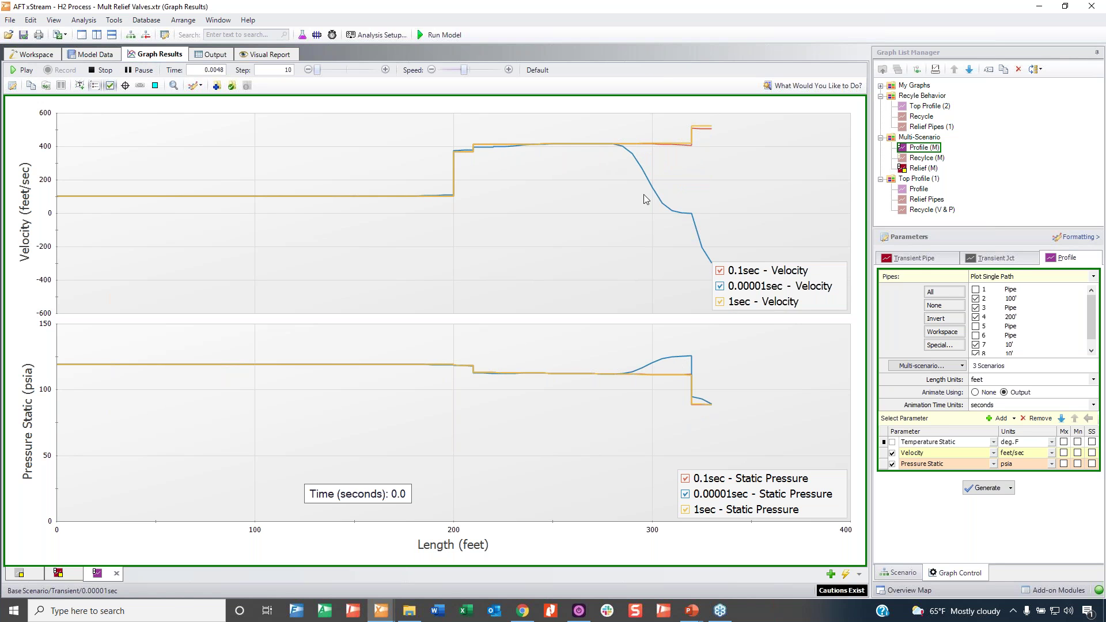
Check the valve's place in the piping model and replay the multi-scenario profile animation, pausing at about 0.0029 and 0.0101 seconds
{"action": "left_click", "coordinate": [32, 59]}
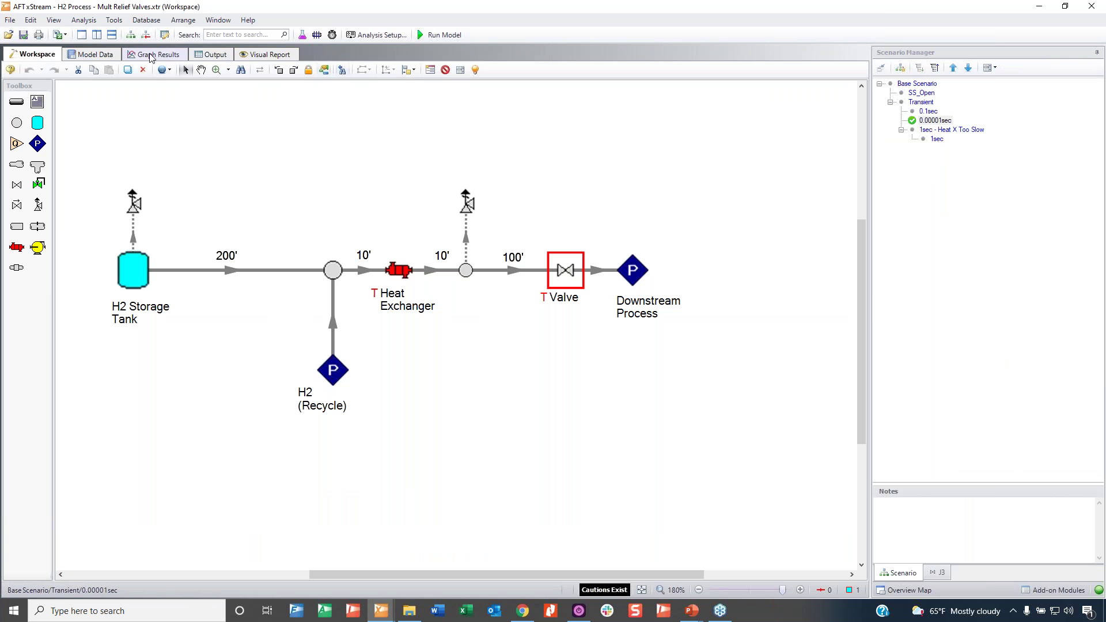
{"action": "left_click", "coordinate": [150, 55]}
{"action": "left_click", "coordinate": [34, 69]}
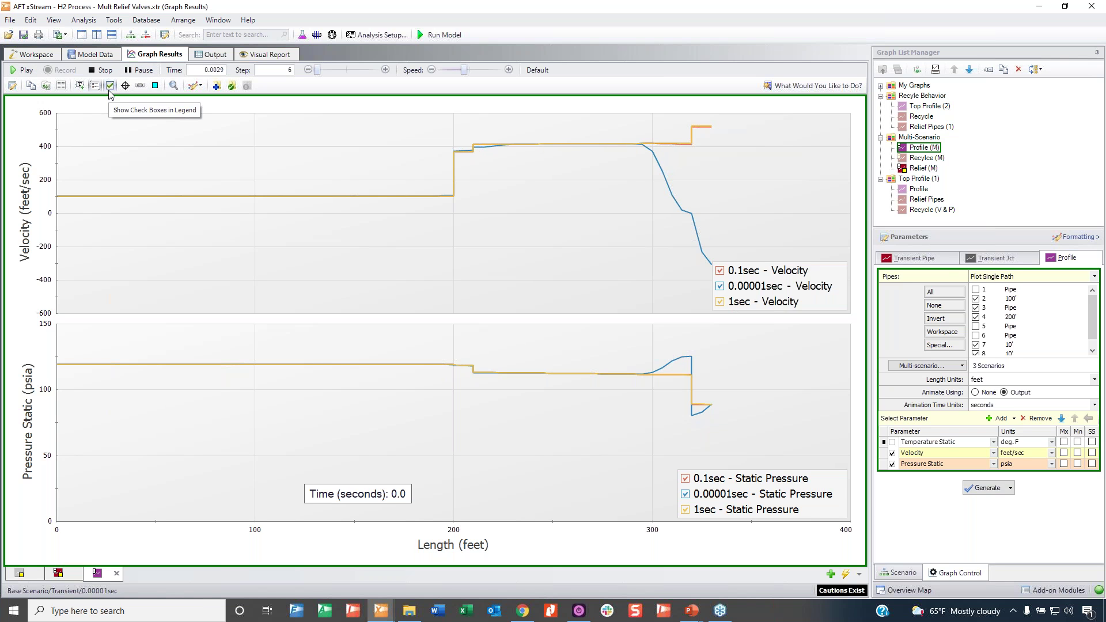
{"action": "left_click", "coordinate": [23, 69]}
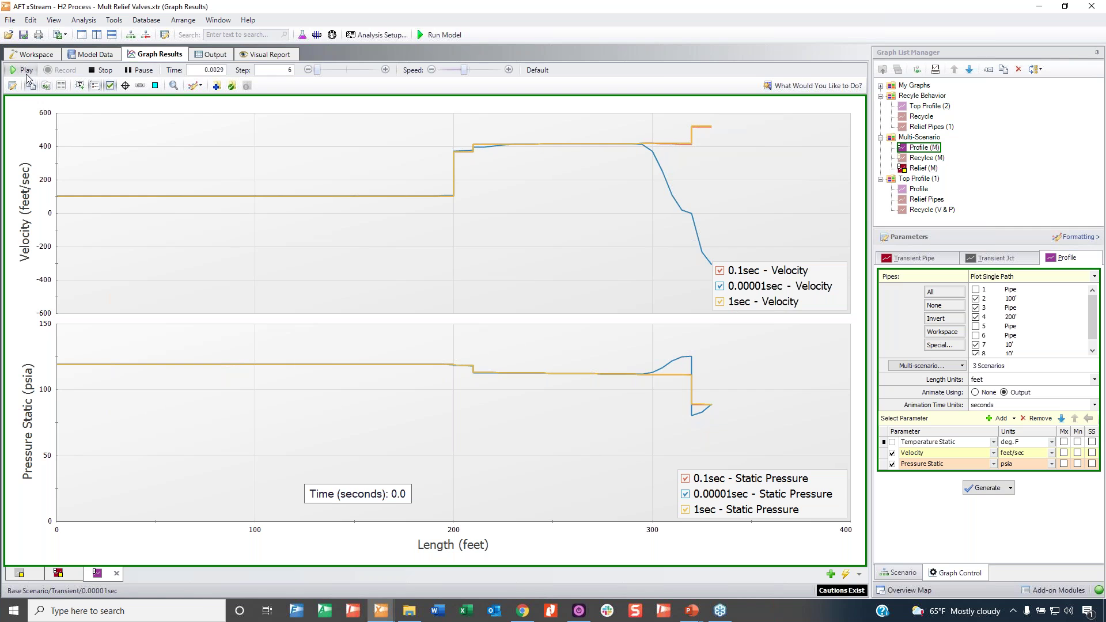
{"action": "left_click", "coordinate": [145, 71]}
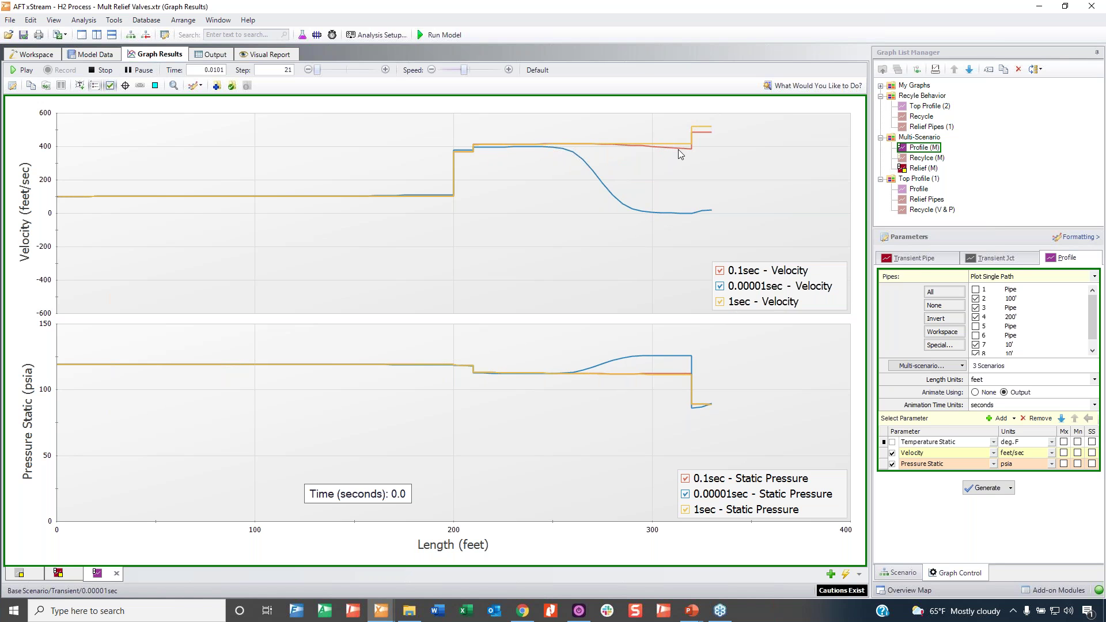
Resume the multi-scenario profile animation, pausing at about 0.0192 and 0.0649 seconds to compare the velocity and static pressure curves
{"action": "left_click", "coordinate": [26, 70]}
{"action": "left_click", "coordinate": [141, 70]}
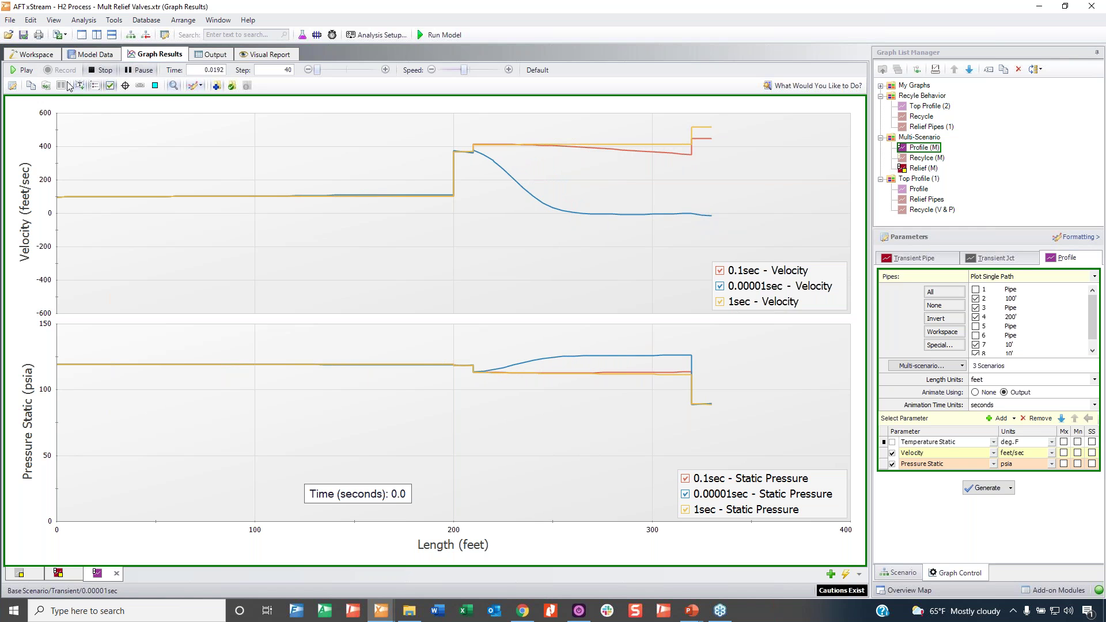
{"action": "left_click", "coordinate": [26, 70]}
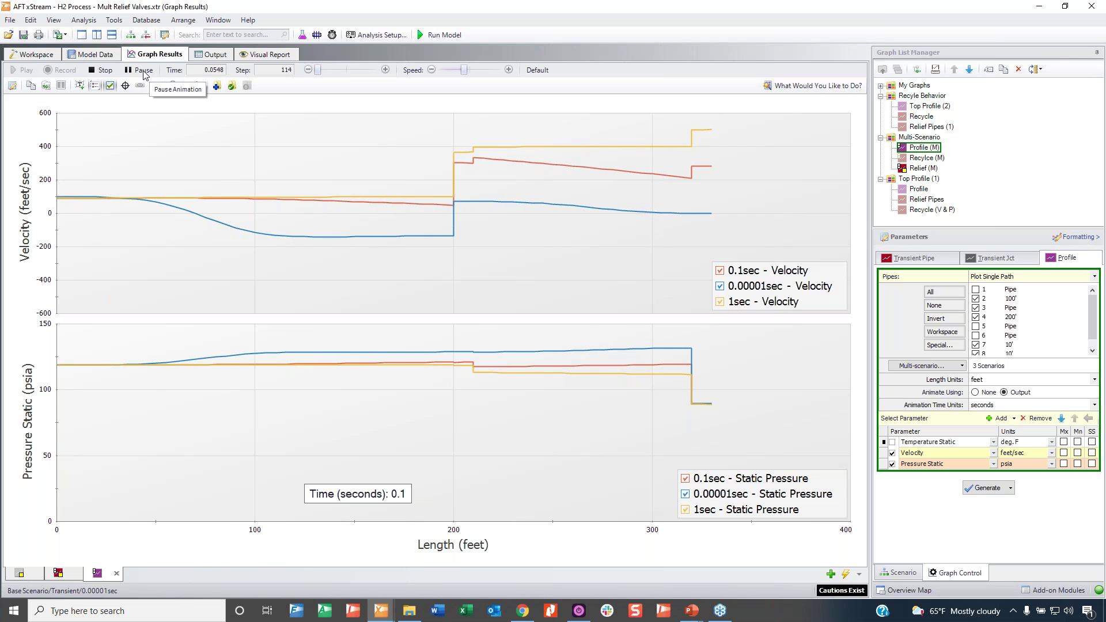
{"action": "left_click", "coordinate": [144, 71]}
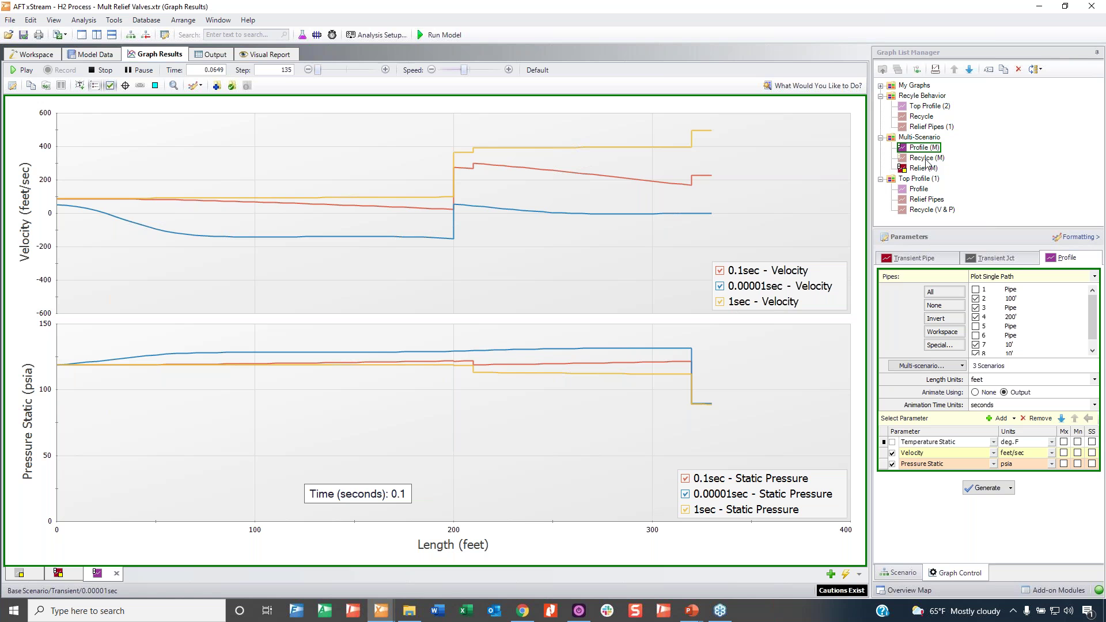
Load all graphs of the Multi-Scenario folder together, accept discarding unsaved graph changes, and collapse the Graph List Manager to enlarge them
{"action": "right_click", "coordinate": [919, 137]}
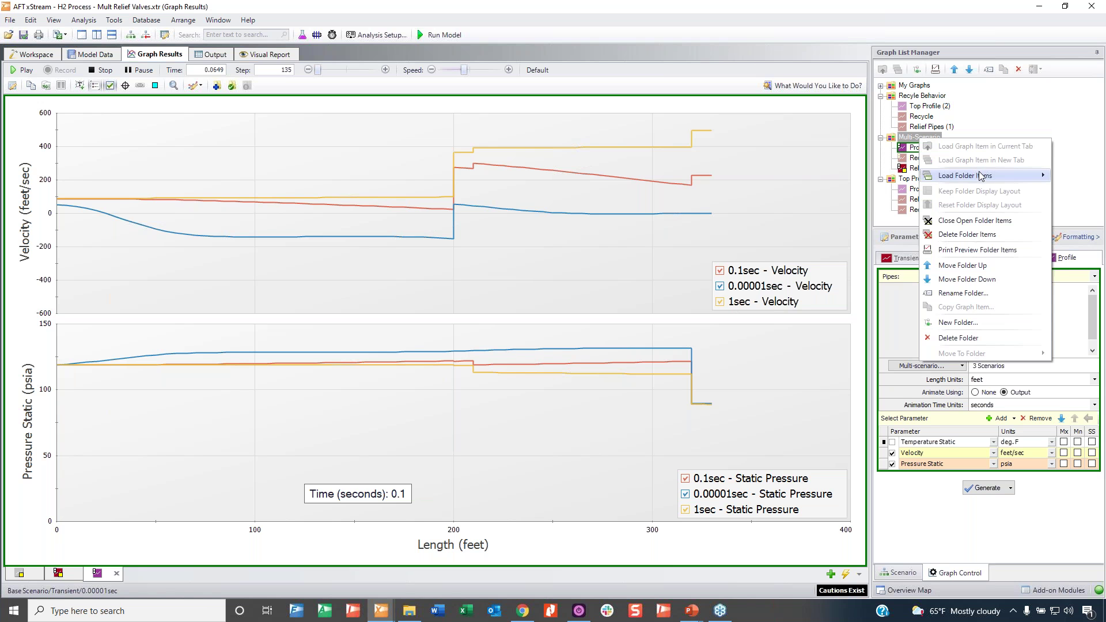
{"action": "mouse_move", "coordinate": [953, 175]}
{"action": "left_click", "coordinate": [861, 190]}
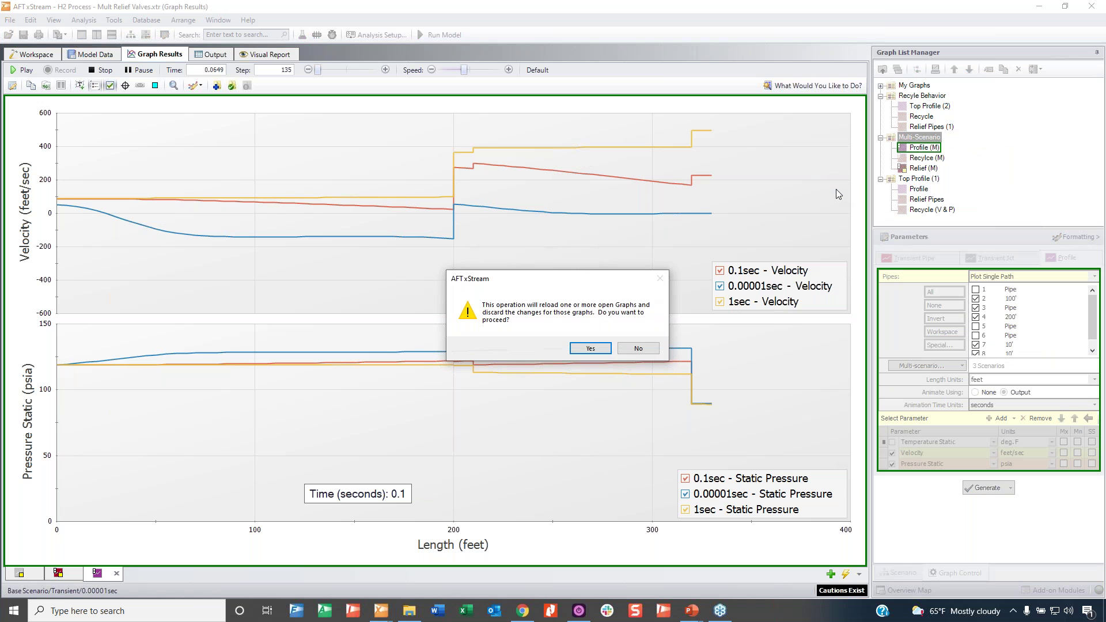
{"action": "left_click", "coordinate": [590, 349]}
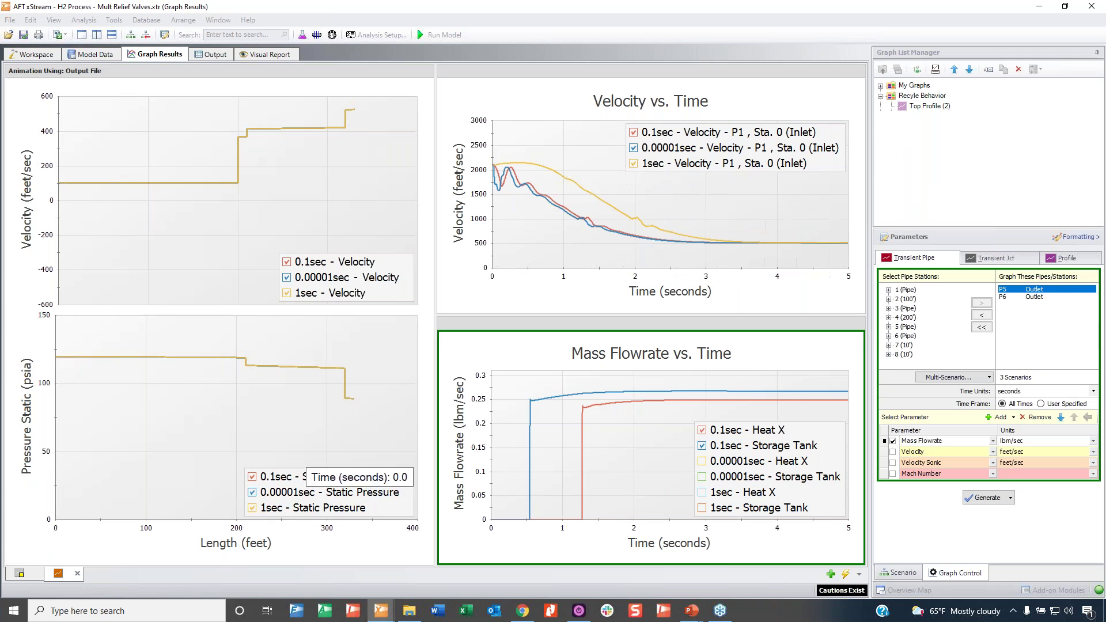
{"action": "left_click", "coordinate": [1096, 52]}
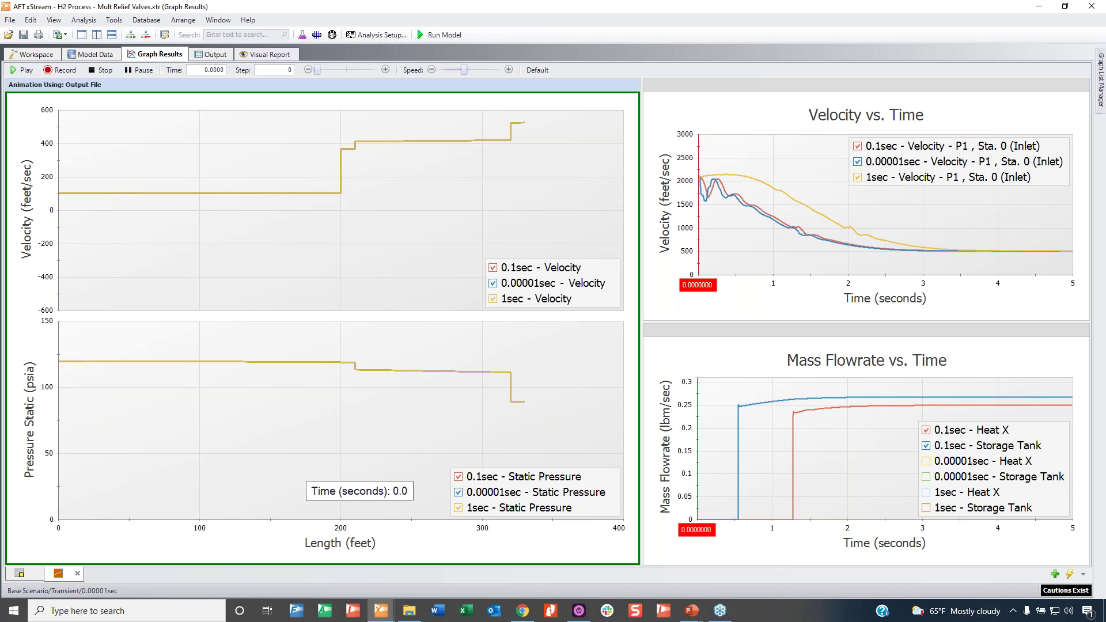
Play the combined animation of the profile, recycle and relief graphs, pausing at about 0.0216 and 0.0654 seconds
{"action": "left_click", "coordinate": [22, 70]}
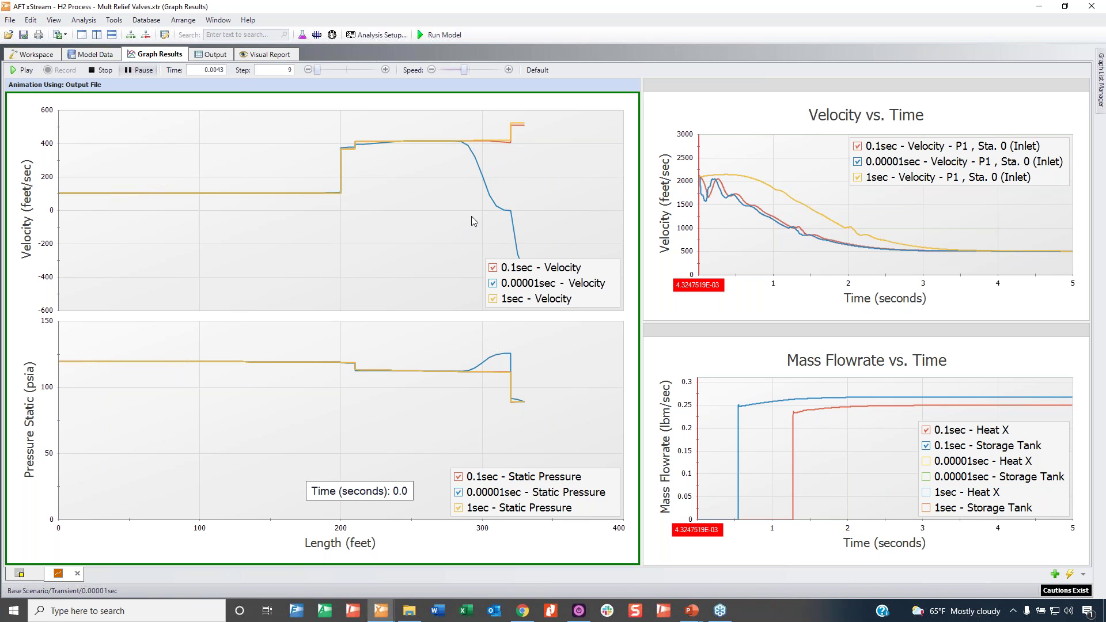
{"action": "left_click", "coordinate": [138, 70]}
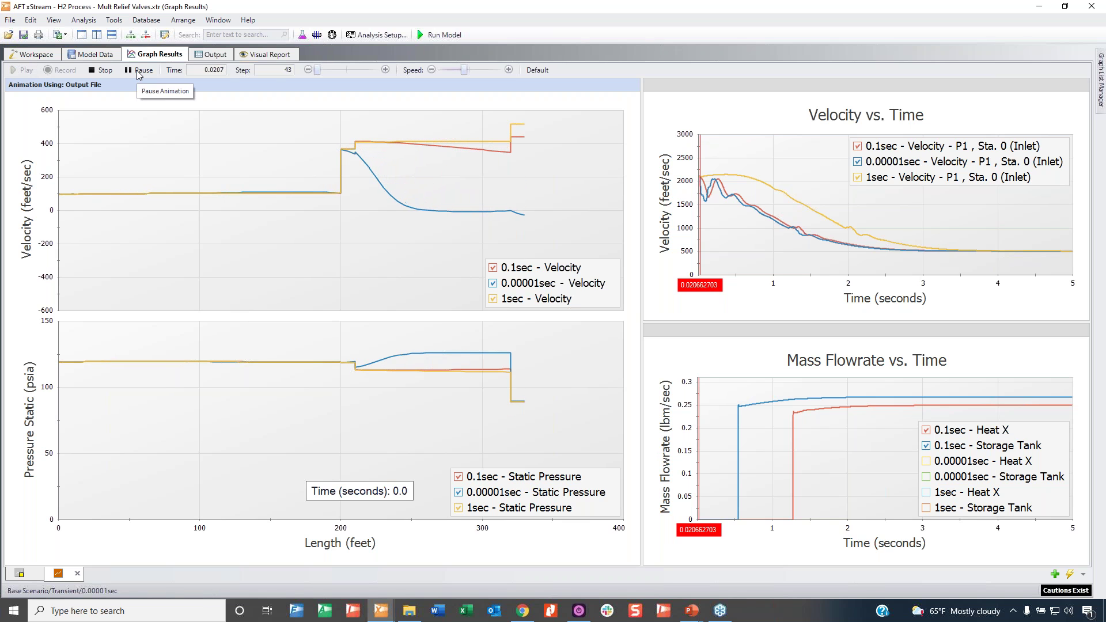
{"action": "left_click", "coordinate": [138, 70]}
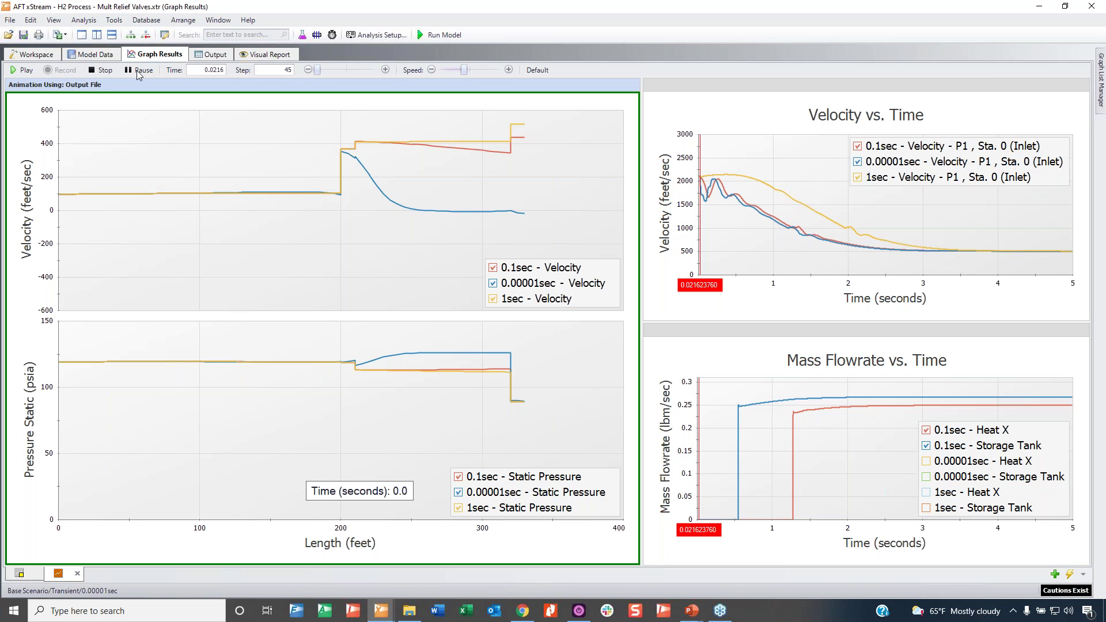
{"action": "left_click", "coordinate": [23, 70]}
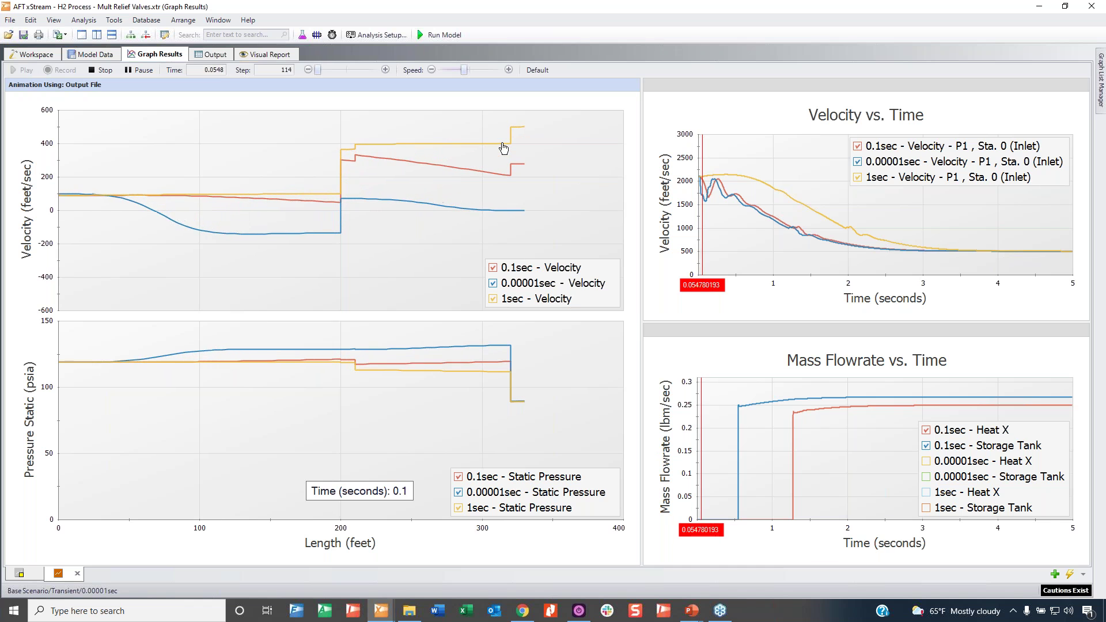
{"action": "left_click", "coordinate": [140, 70]}
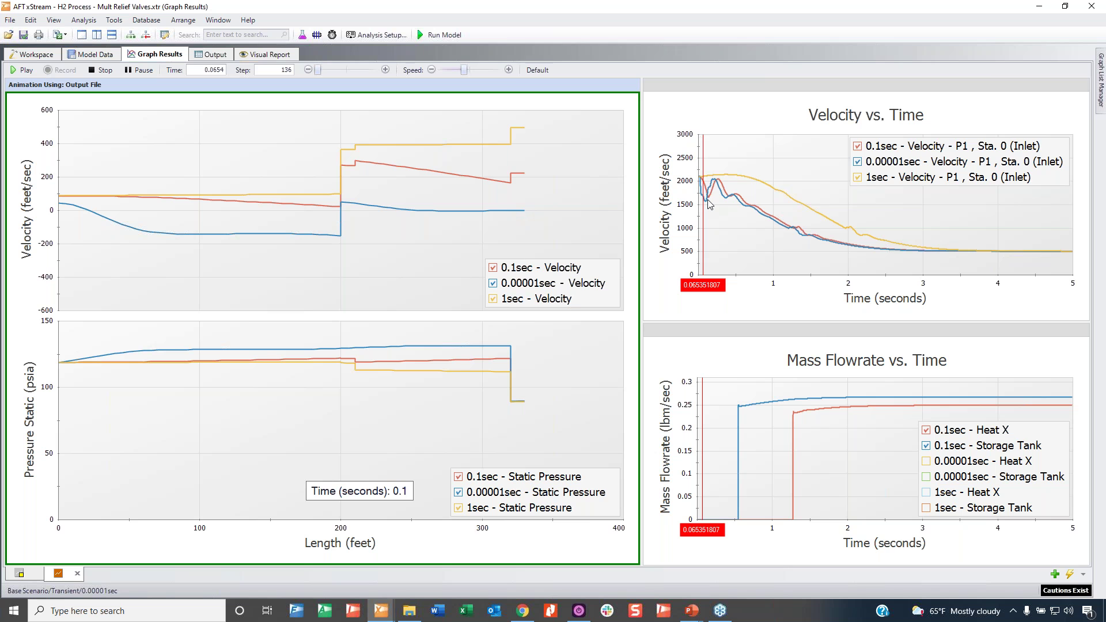
Close the combined graphs and load the saved Recylce (M) graph on its own
{"action": "mouse_move", "coordinate": [1101, 80]}
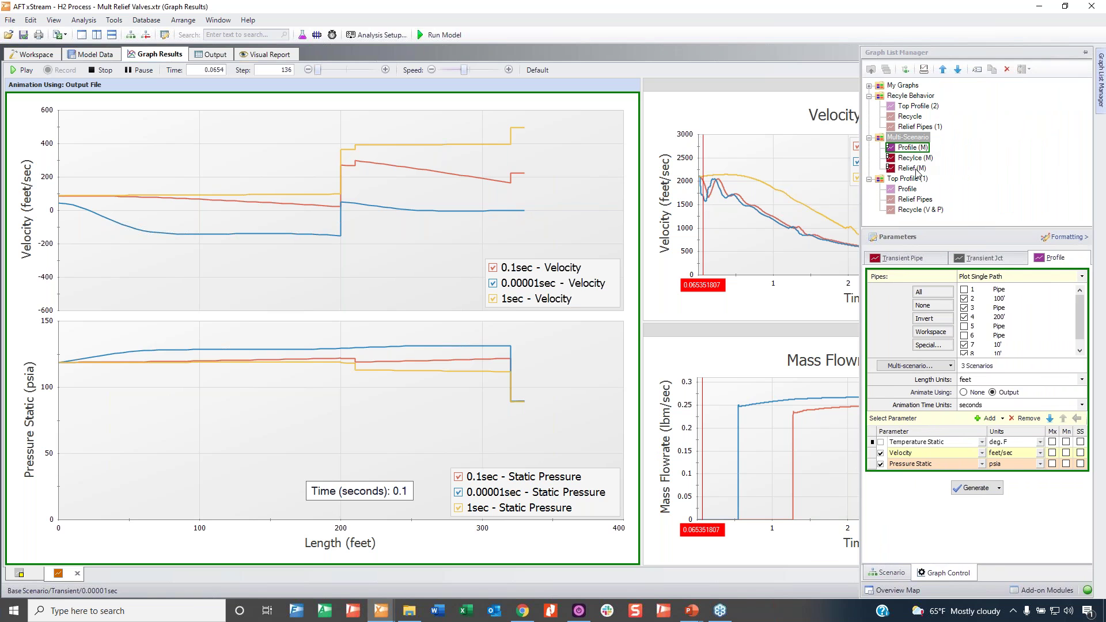
{"action": "left_click", "coordinate": [916, 159]}
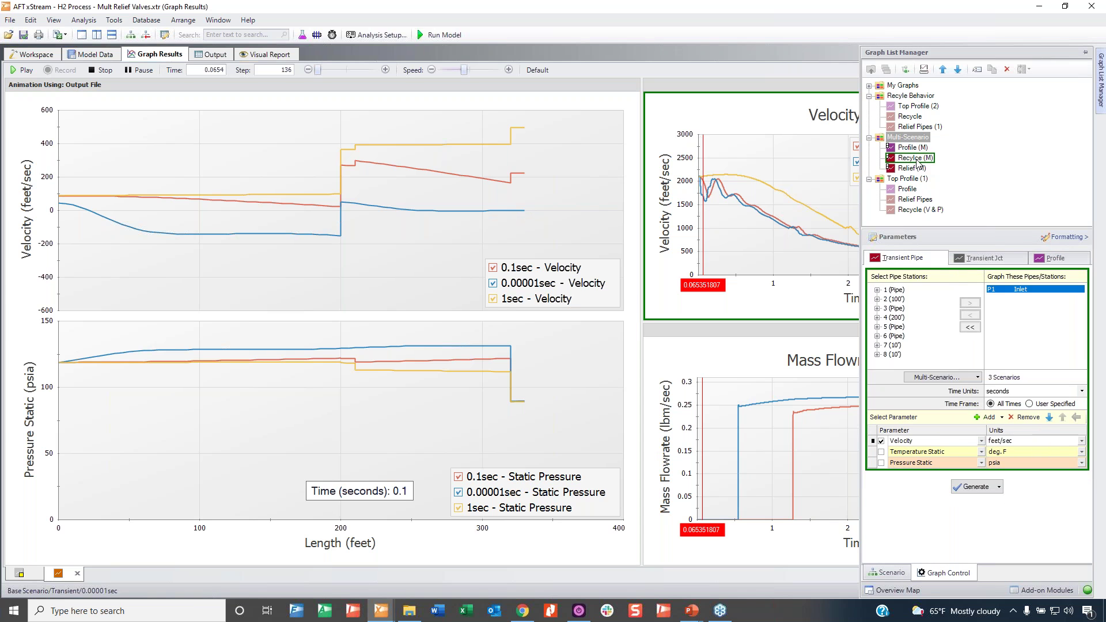
{"action": "left_click", "coordinate": [78, 574]}
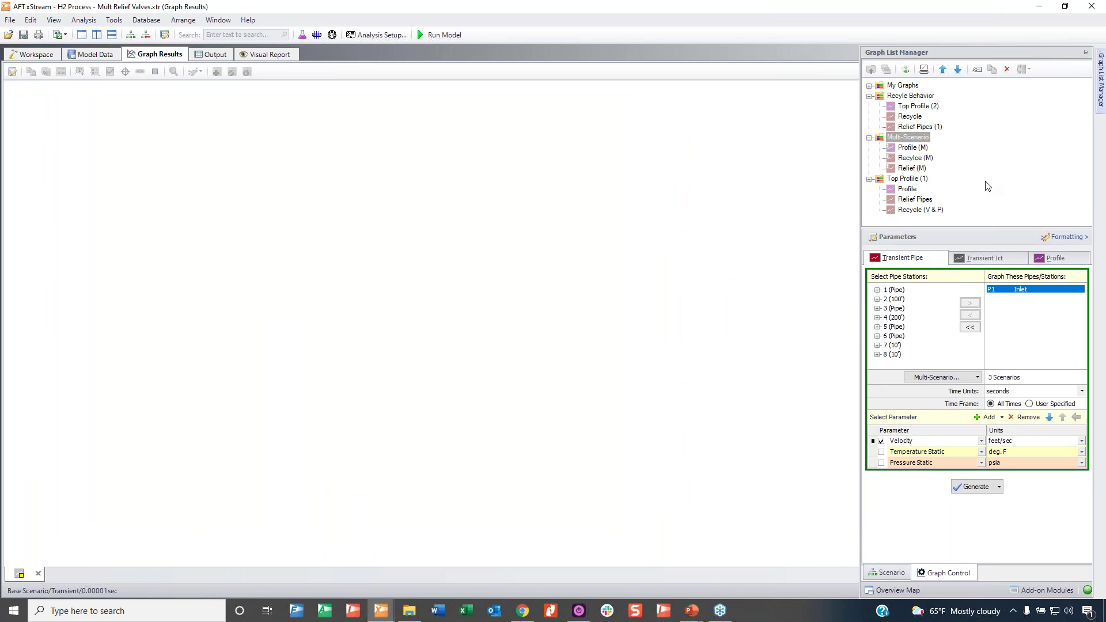
{"action": "double_click", "coordinate": [922, 159]}
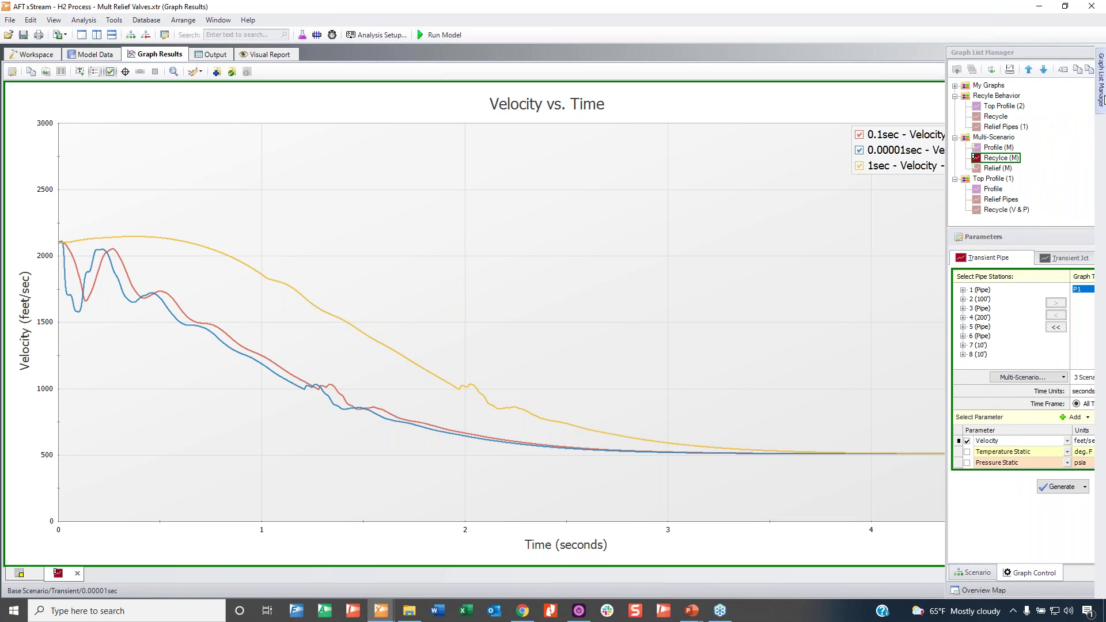
Add Temperature Static and Pressure Static to the recycle pipe's velocity graph and generate it
{"action": "left_click", "coordinate": [880, 452]}
{"action": "left_click", "coordinate": [881, 463]}
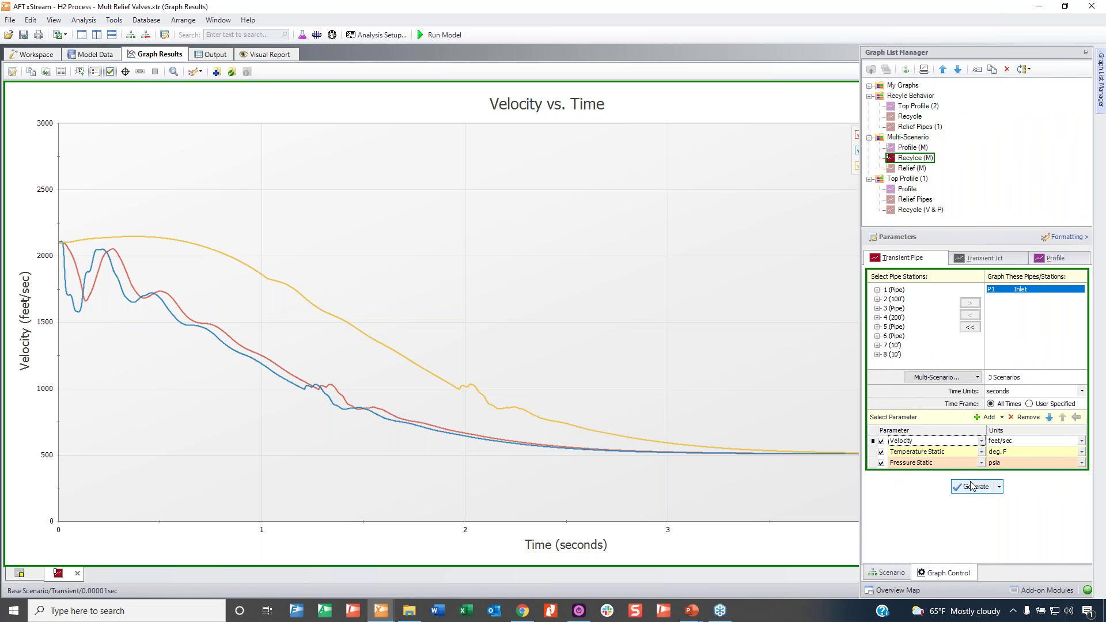
{"action": "left_click", "coordinate": [972, 486]}
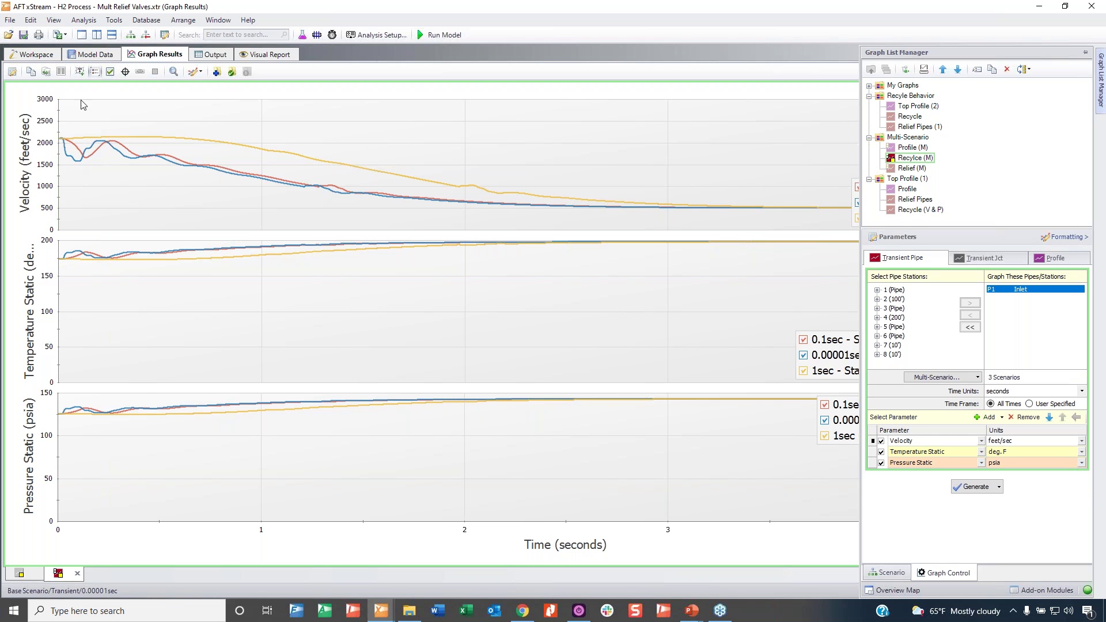
Check the recycle line in the piping model, examine the early velocity, temperature and pressure transients up close, and restore the full graph ranges
{"action": "left_click", "coordinate": [36, 57]}
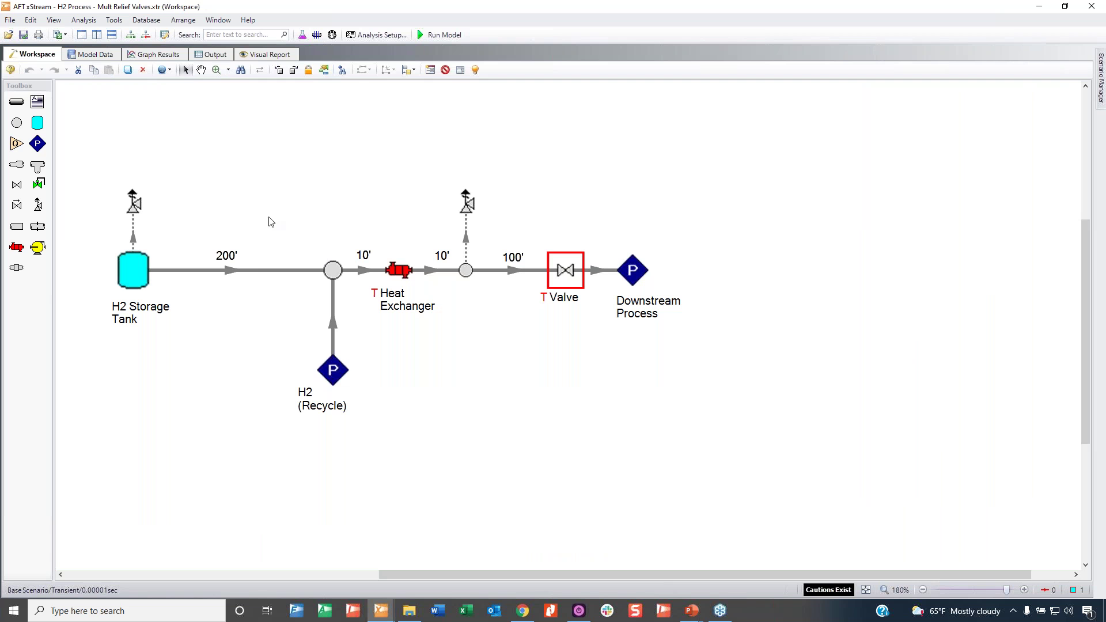
{"action": "left_click", "coordinate": [156, 54]}
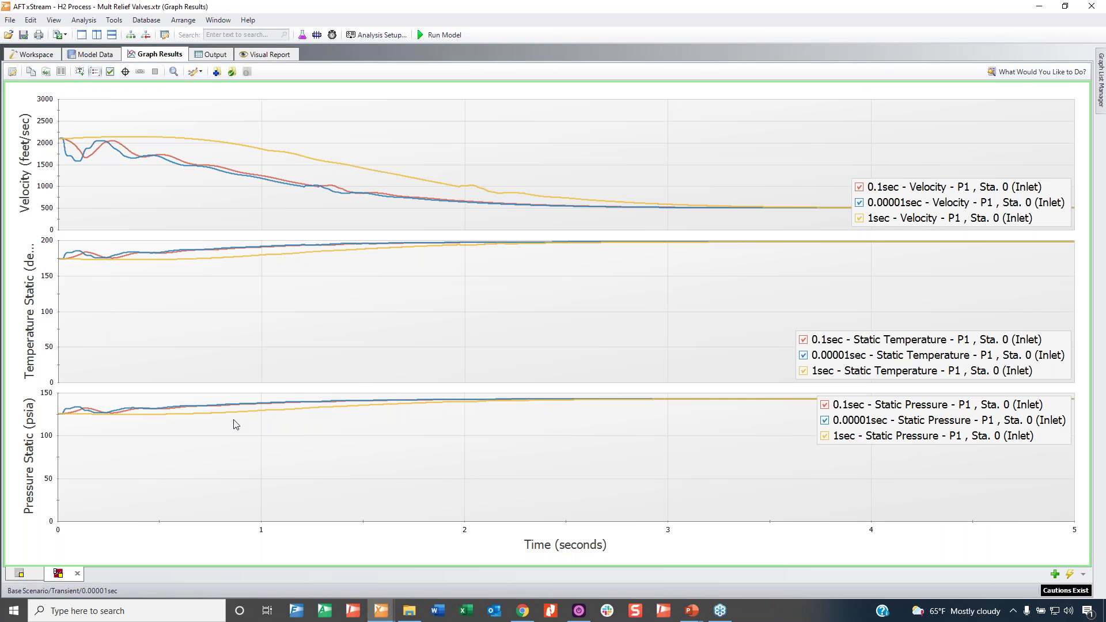
{"action": "scroll", "coordinate": [79, 253], "scroll_direction": "up", "scroll_amount": 5}
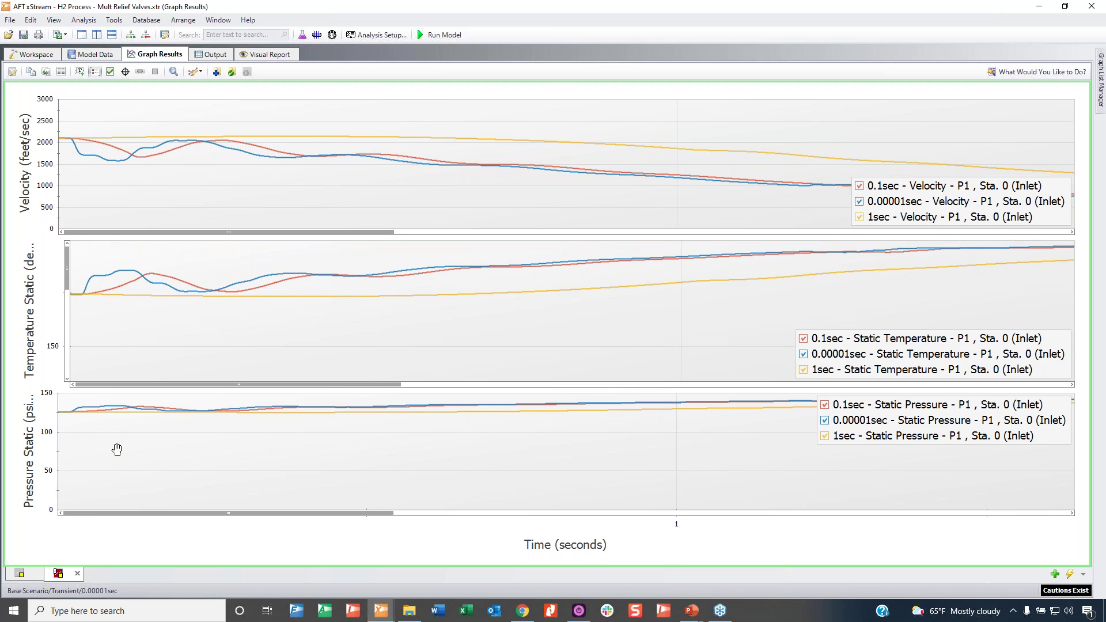
{"action": "scroll", "coordinate": [95, 423], "scroll_direction": "up", "scroll_amount": 3}
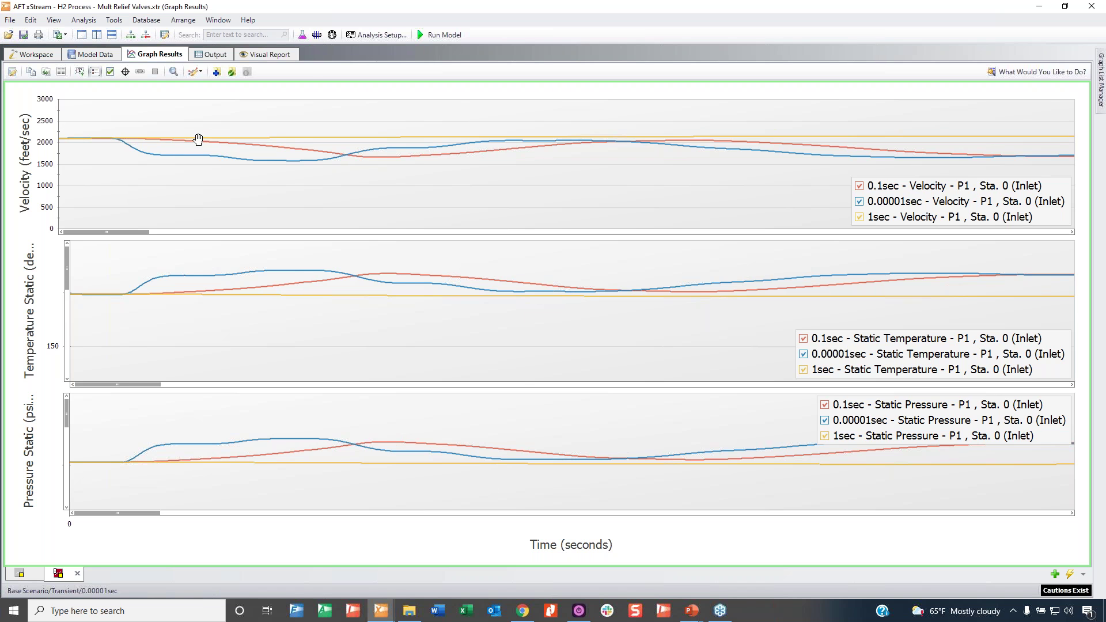
{"action": "scroll", "coordinate": [199, 139], "scroll_direction": "down", "scroll_amount": 5}
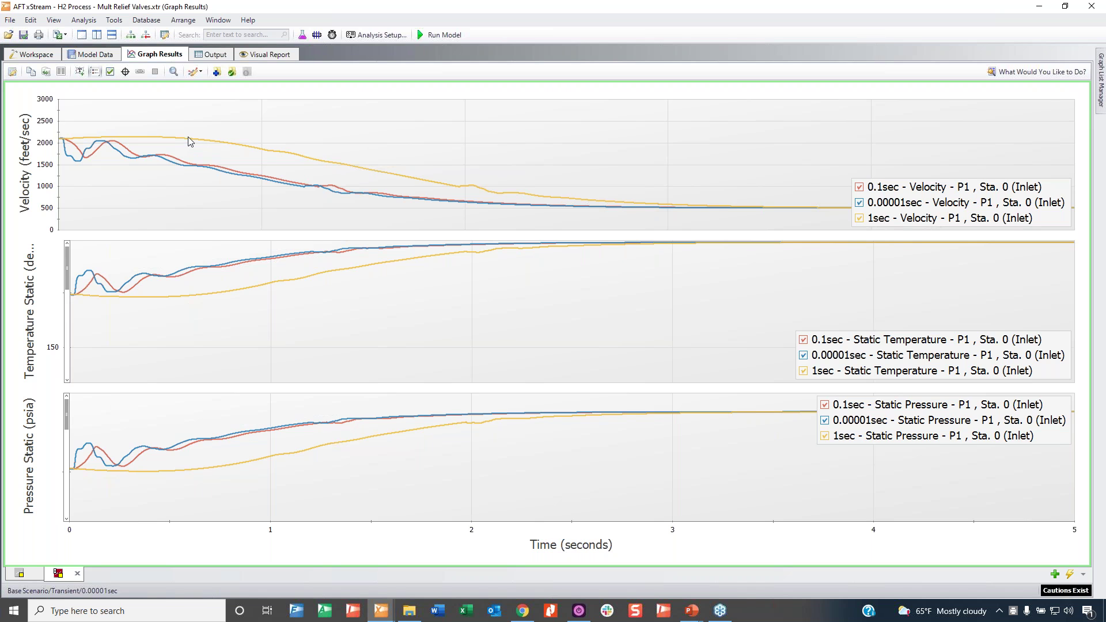
{"action": "double_click", "coordinate": [123, 332]}
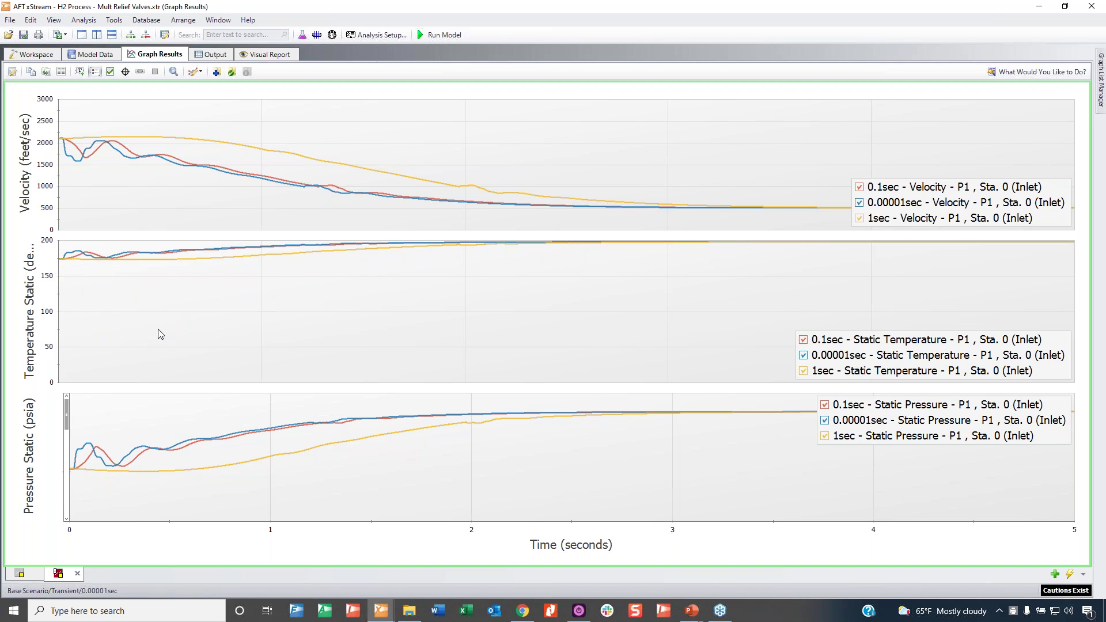
{"action": "double_click", "coordinate": [176, 439]}
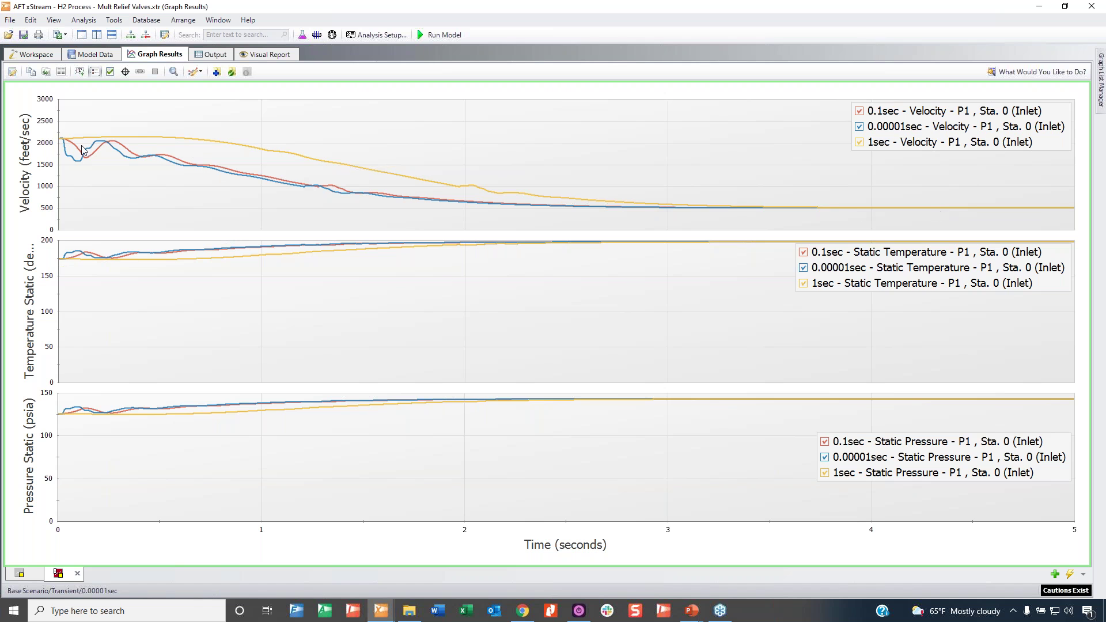
Return to the piping model, switch to the PowerPoint slide show and reveal the answers on relief order and system response
{"action": "left_click", "coordinate": [38, 58]}
{"action": "mouse_move", "coordinate": [691, 609]}
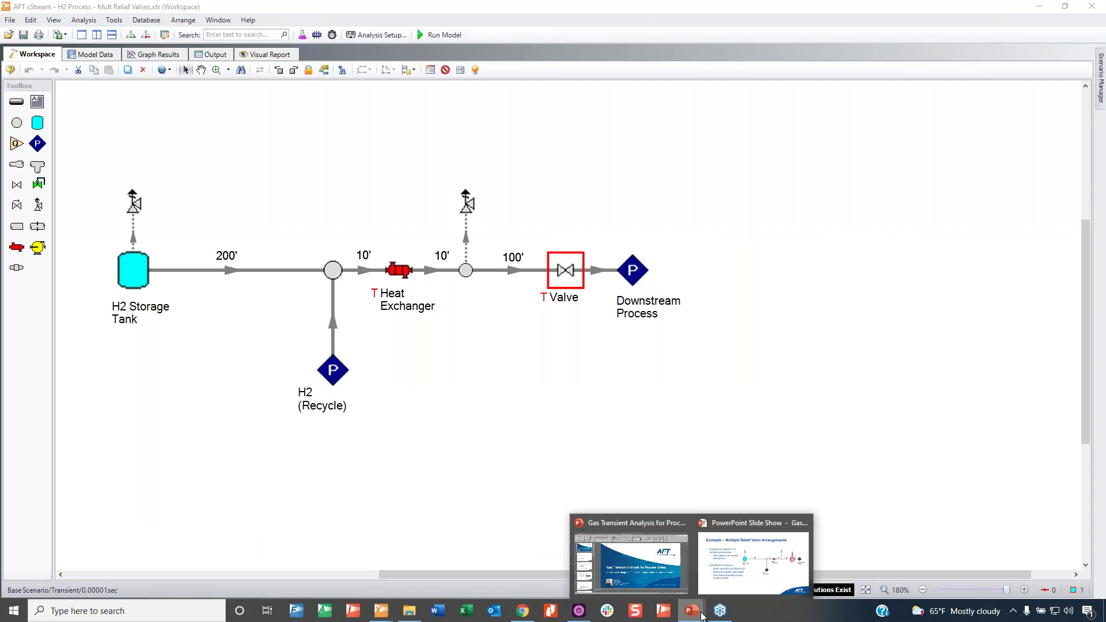
{"action": "left_click", "coordinate": [727, 579]}
{"action": "left_click", "coordinate": [529, 318]}
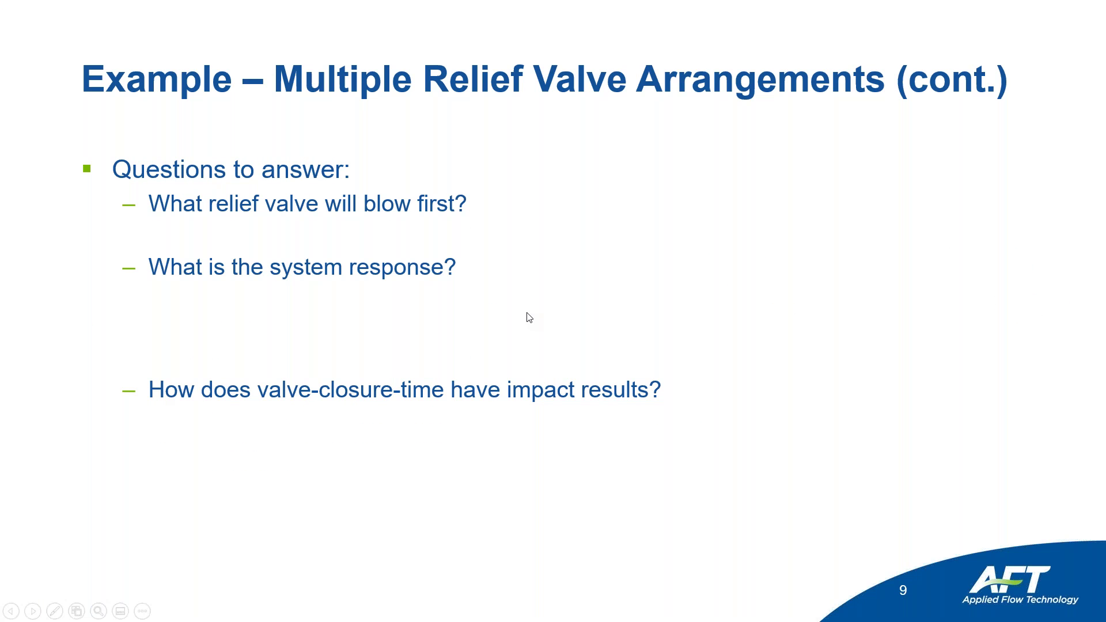
{"action": "left_click", "coordinate": [529, 317]}
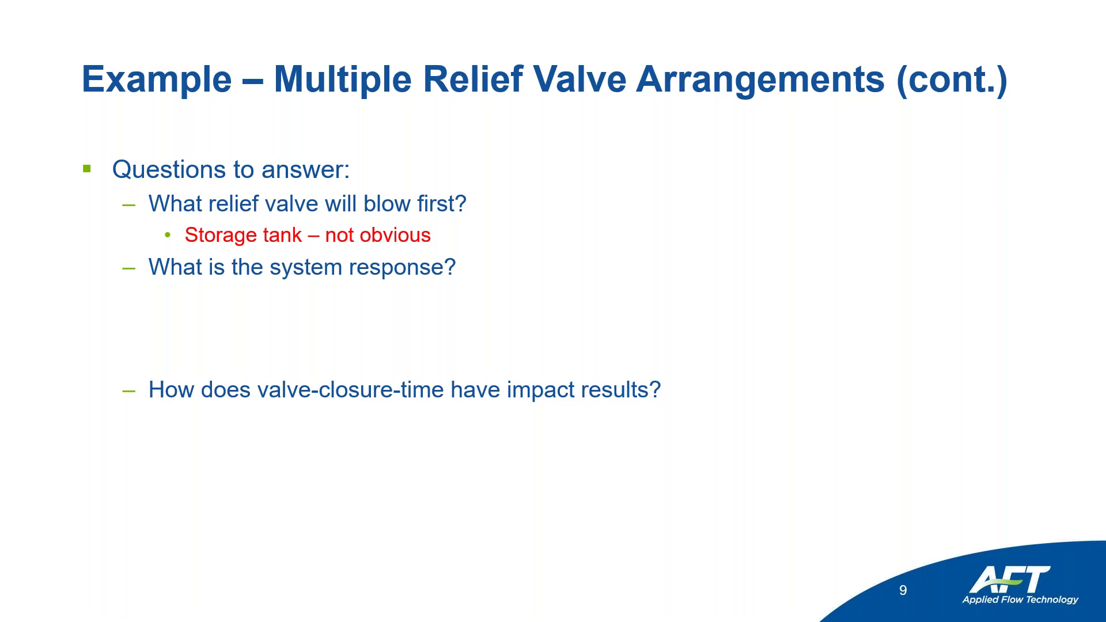
{"action": "key", "text": "Right"}
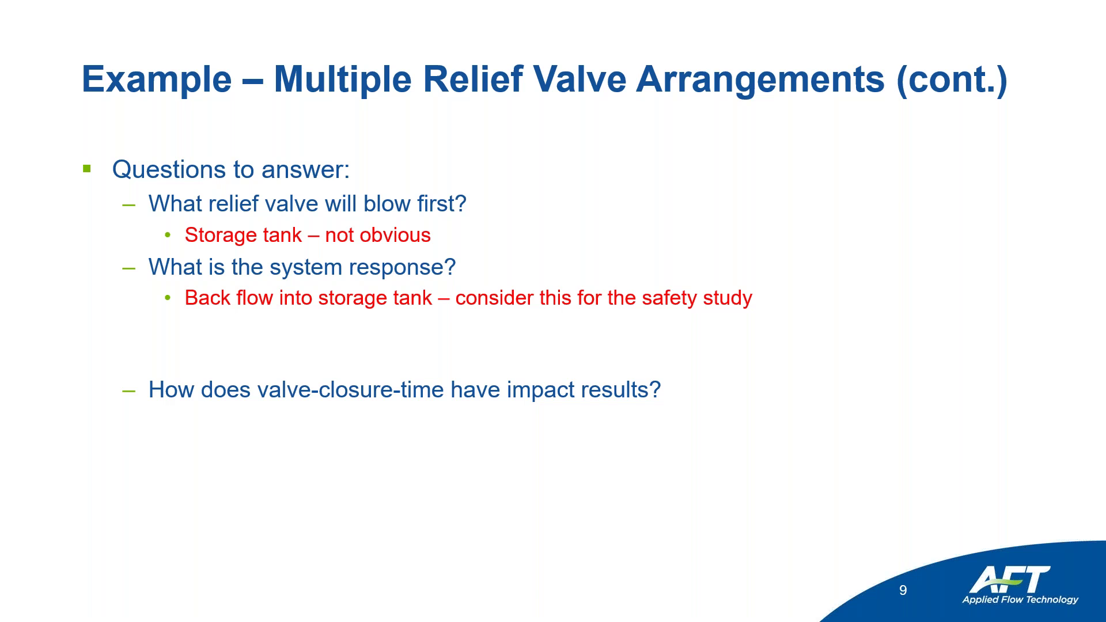
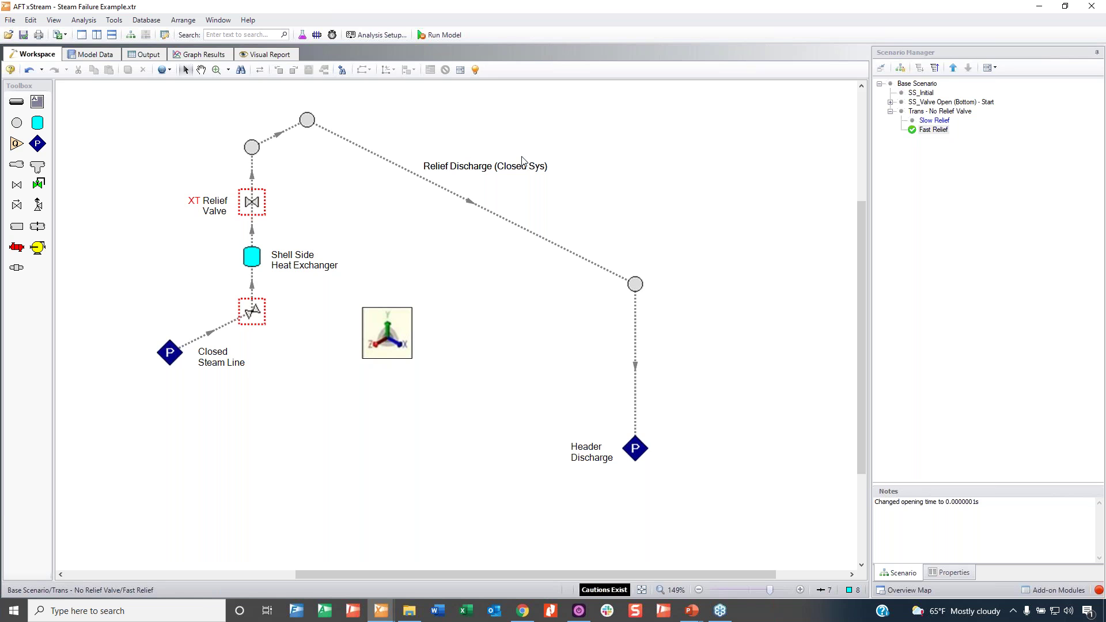
Review the Relief Valve's loss model, pressure-triggered transient event and opening data in the Fast Relief scenario, and close its properties without changes
{"action": "left_click", "coordinate": [254, 202]}
{"action": "double_click", "coordinate": [254, 203]}
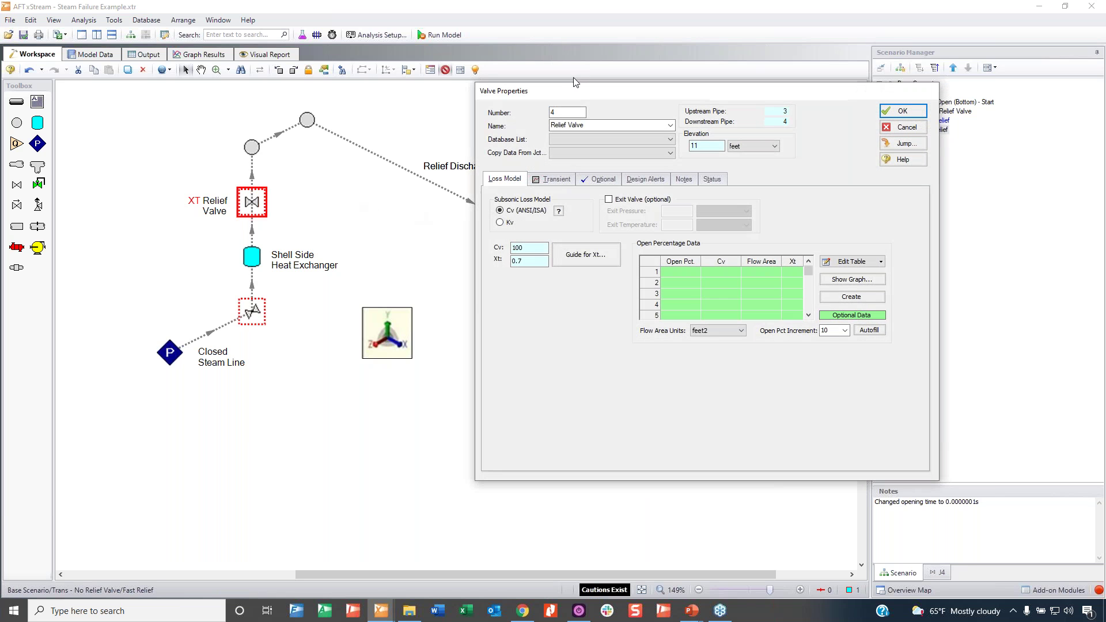
{"action": "left_click_drag", "start_coordinate": [575, 89], "coordinate": [552, 89]}
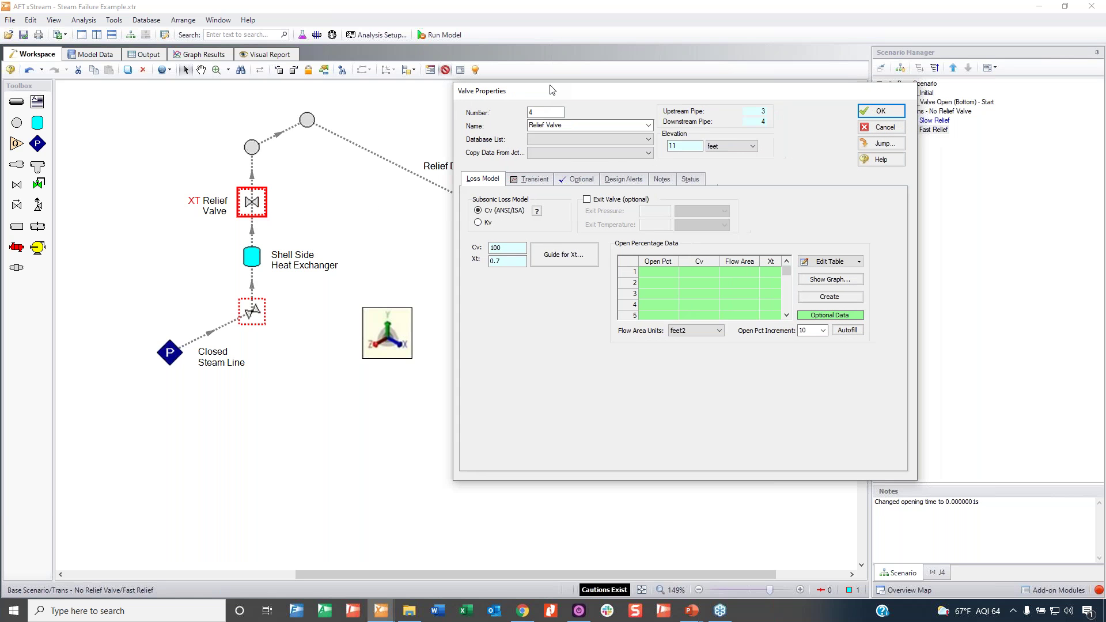
{"action": "left_click", "coordinate": [534, 180]}
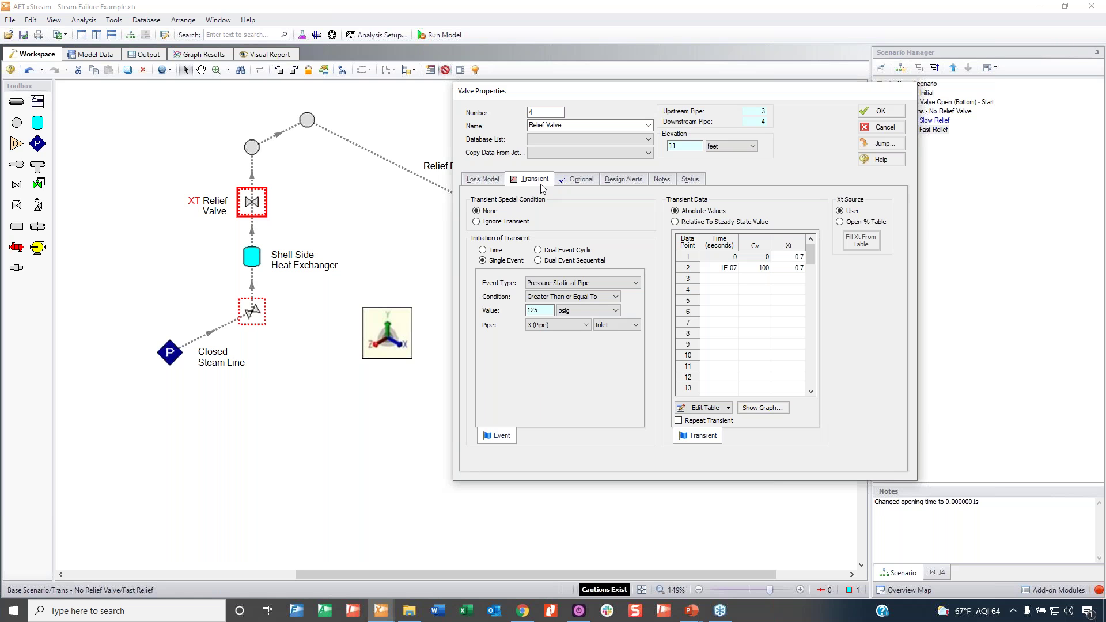
{"action": "left_click", "coordinate": [540, 309]}
{"action": "left_click", "coordinate": [766, 257]}
{"action": "left_click", "coordinate": [729, 269]}
{"action": "left_click", "coordinate": [886, 129]}
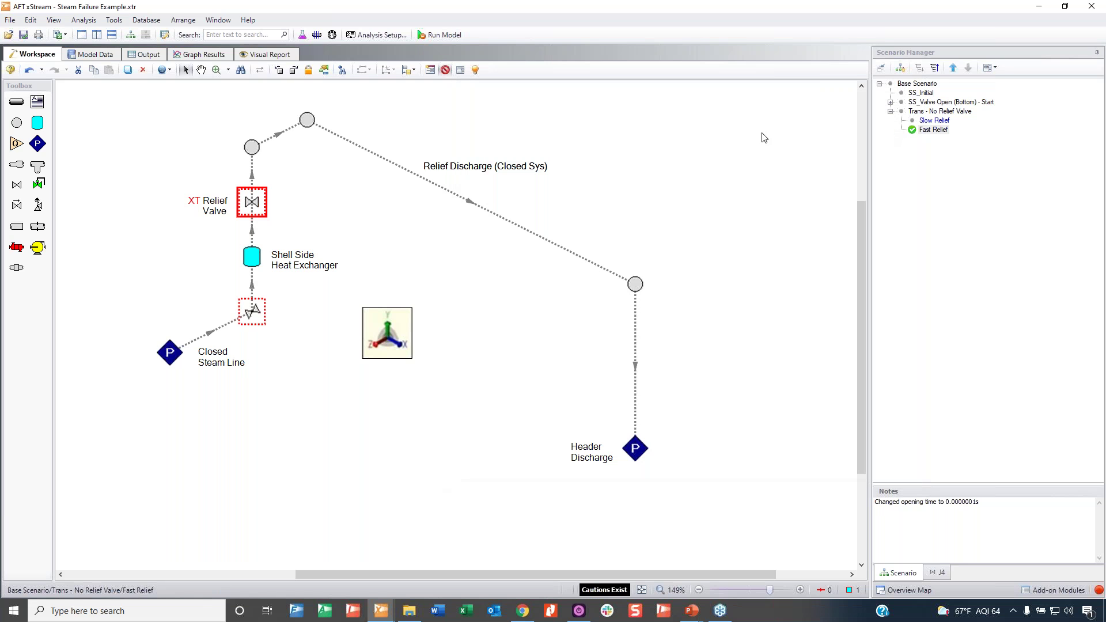
Trace the relief discharge path from the relief valve to the Header Discharge by selecting its pipes and junction one after another
{"action": "left_click", "coordinate": [252, 172]}
{"action": "left_click", "coordinate": [282, 134]}
{"action": "left_click", "coordinate": [412, 174]}
{"action": "left_click", "coordinate": [635, 284]}
{"action": "left_click", "coordinate": [639, 340]}
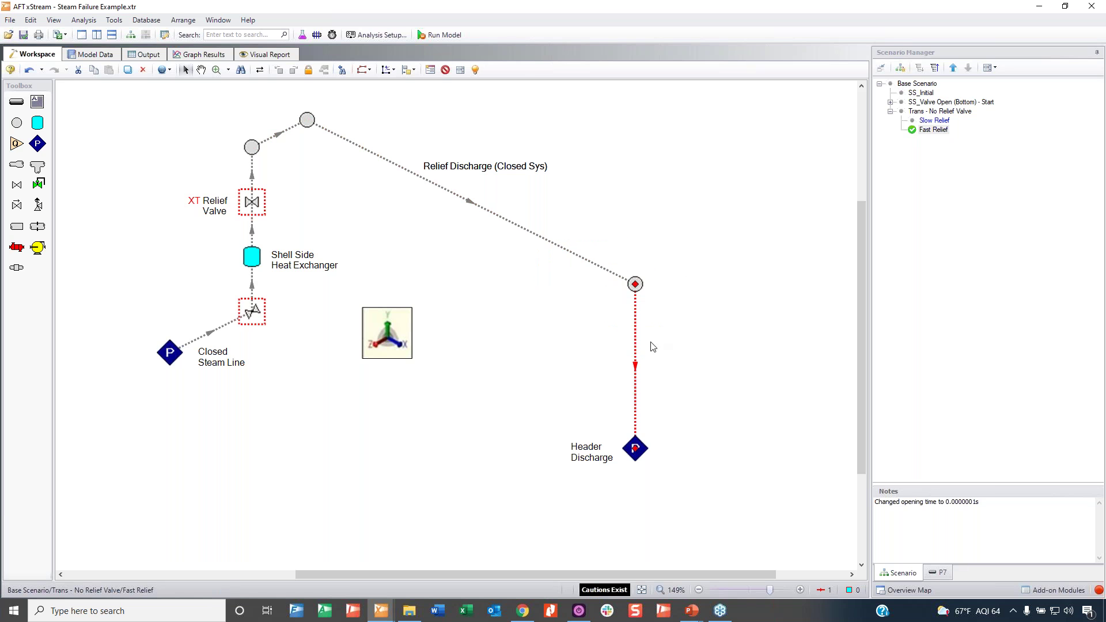
Review the defined force sets and available force types in the analysis setup, and close it without changes
{"action": "left_click", "coordinate": [731, 301]}
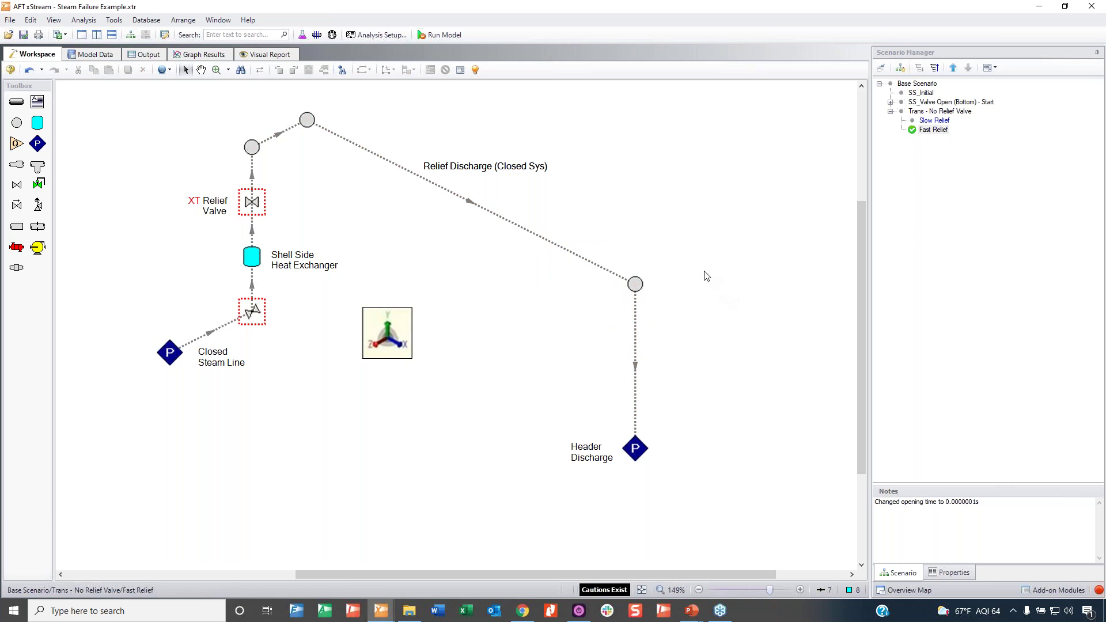
{"action": "left_click", "coordinate": [389, 36]}
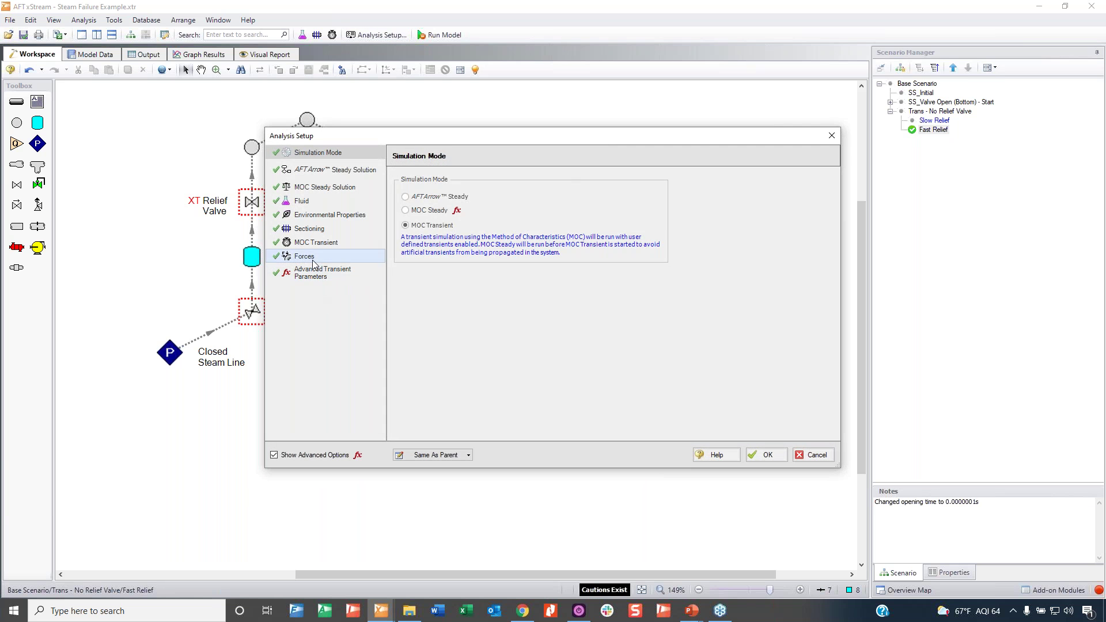
{"action": "left_click", "coordinate": [313, 261]}
{"action": "left_click_drag", "start_coordinate": [745, 353], "coordinate": [770, 353]}
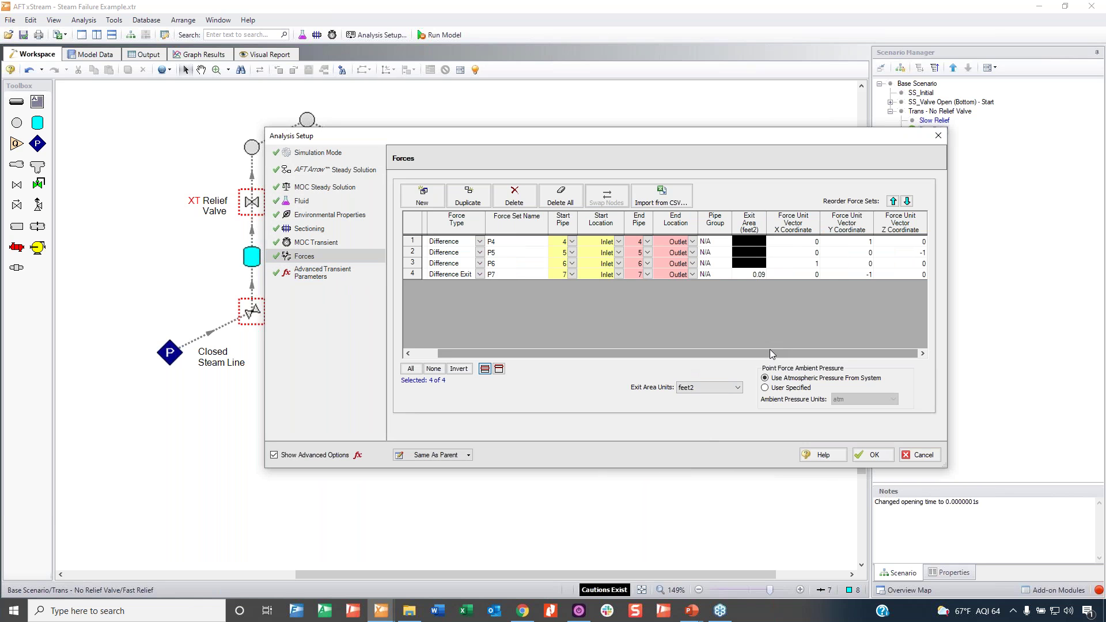
{"action": "left_click_drag", "start_coordinate": [605, 136], "coordinate": [613, 258]}
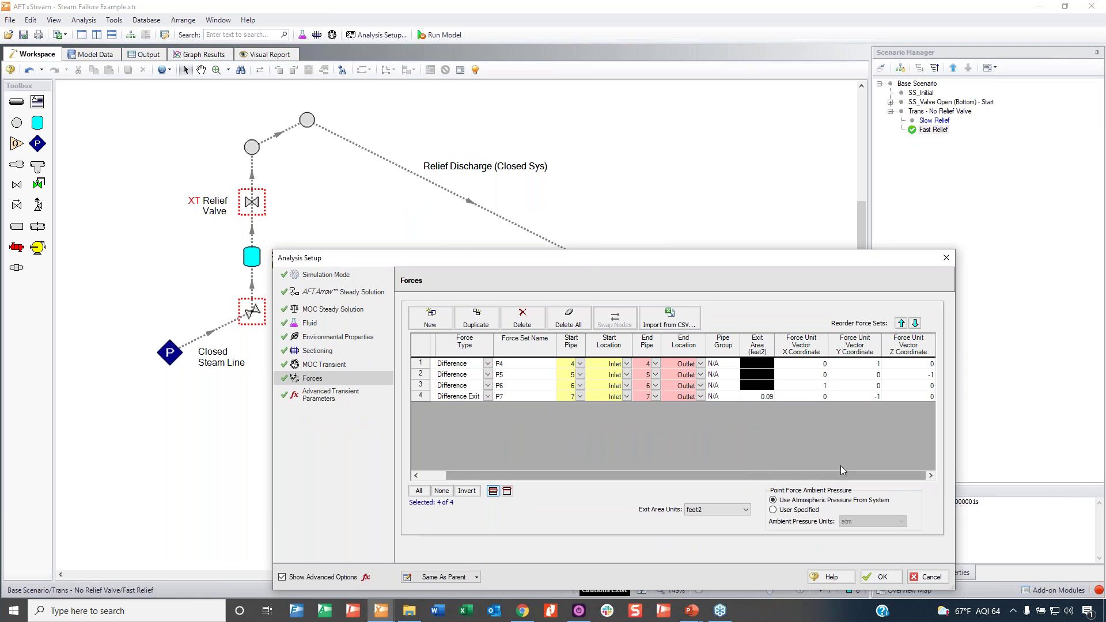
{"action": "left_click_drag", "start_coordinate": [830, 263], "coordinate": [717, 363]}
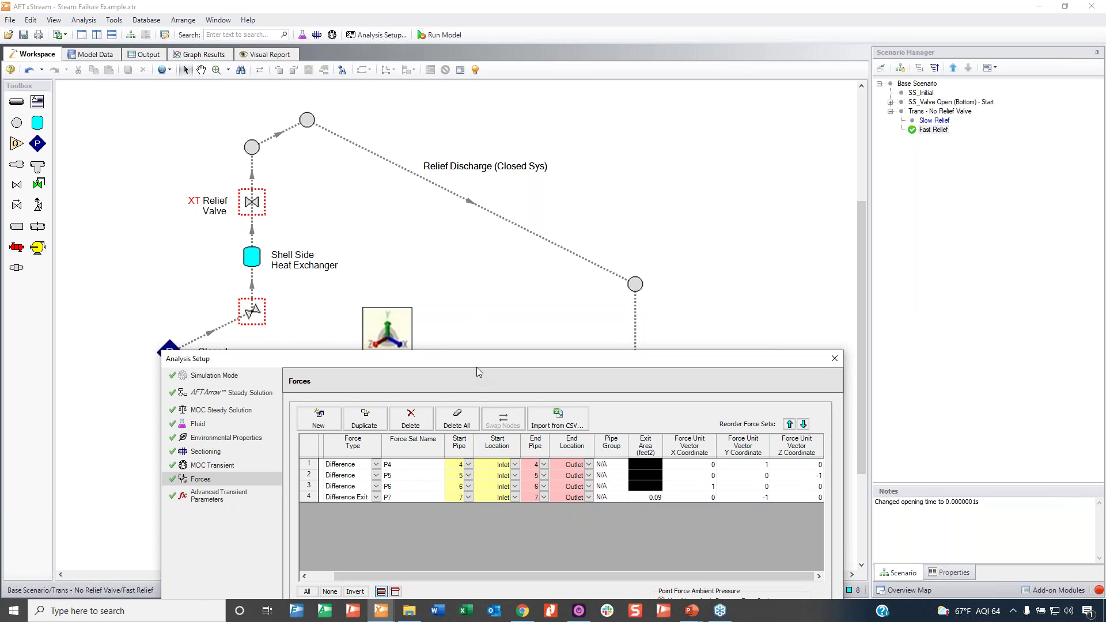
{"action": "left_click_drag", "start_coordinate": [485, 367], "coordinate": [439, 224]}
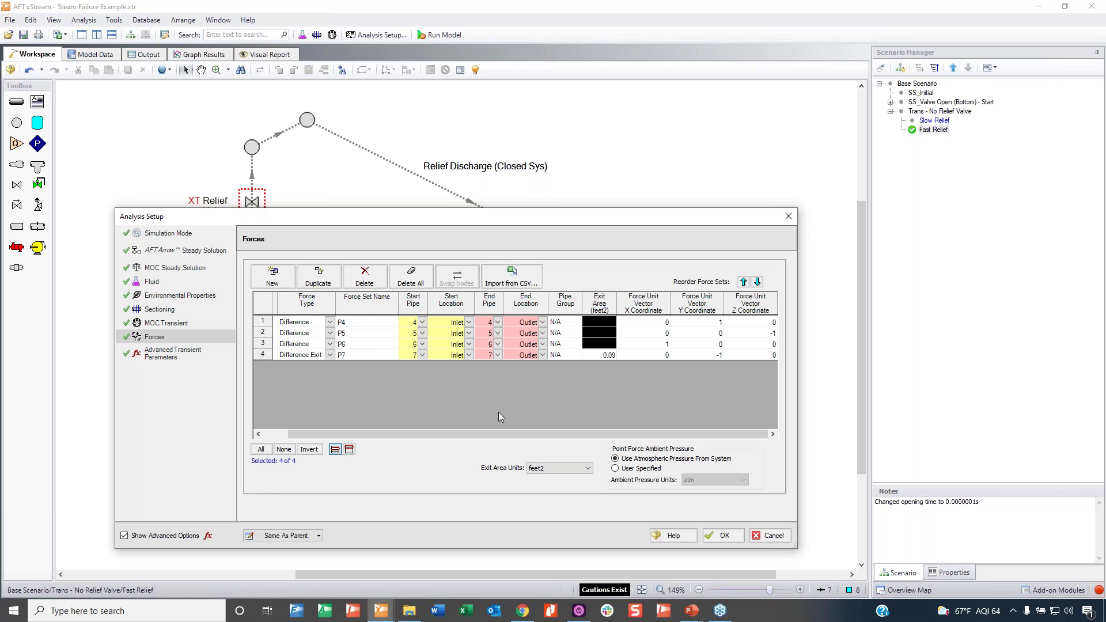
{"action": "left_click", "coordinate": [329, 323]}
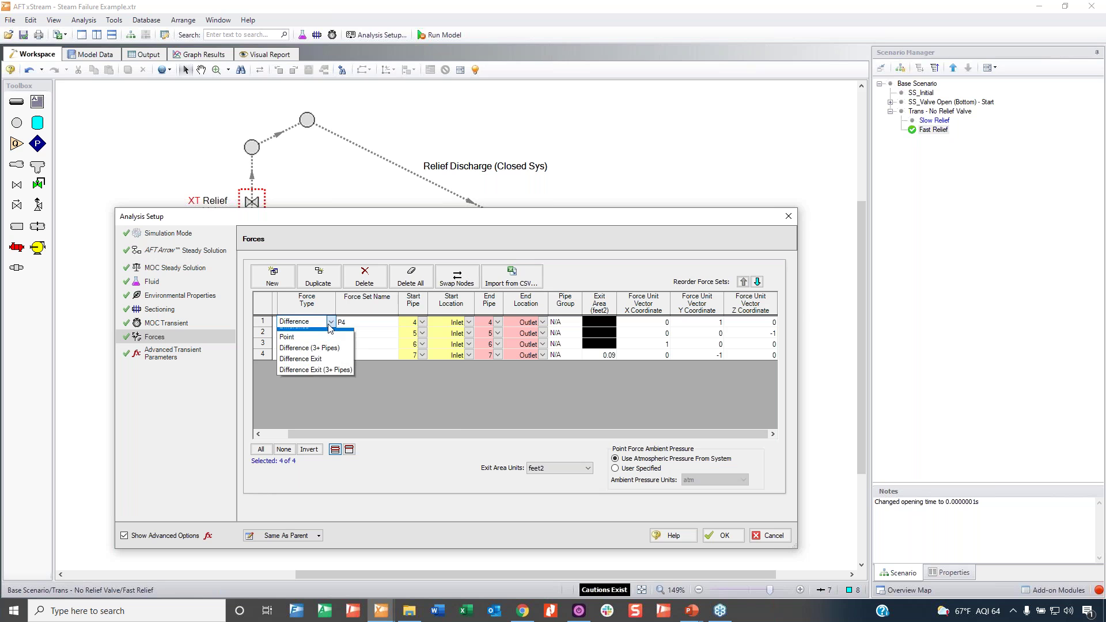
{"action": "left_click", "coordinate": [397, 375]}
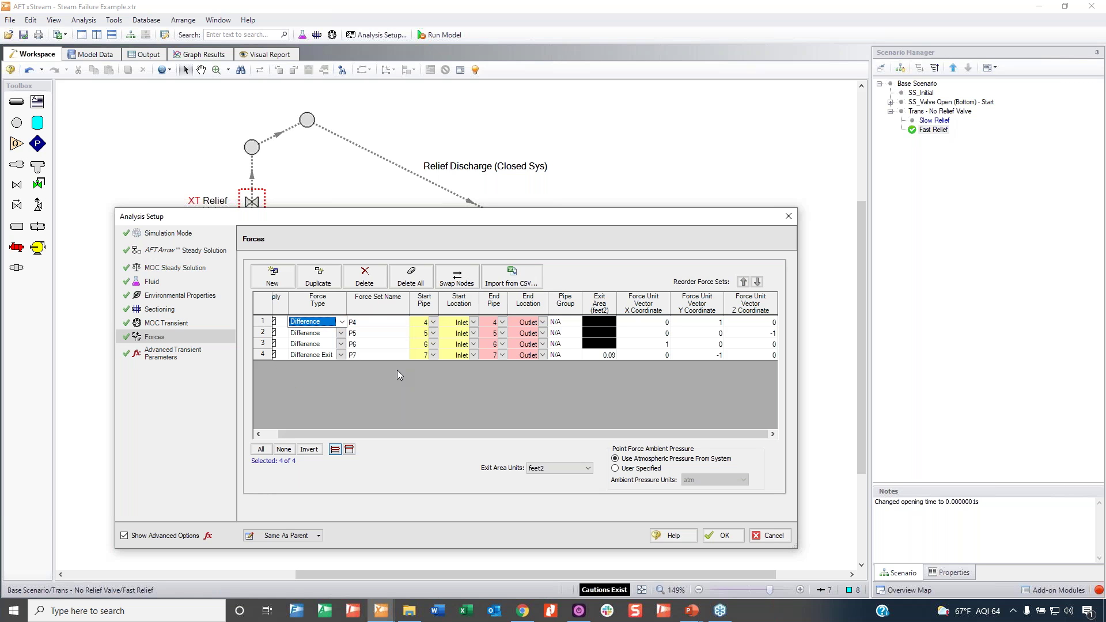
{"action": "left_click", "coordinate": [780, 537]}
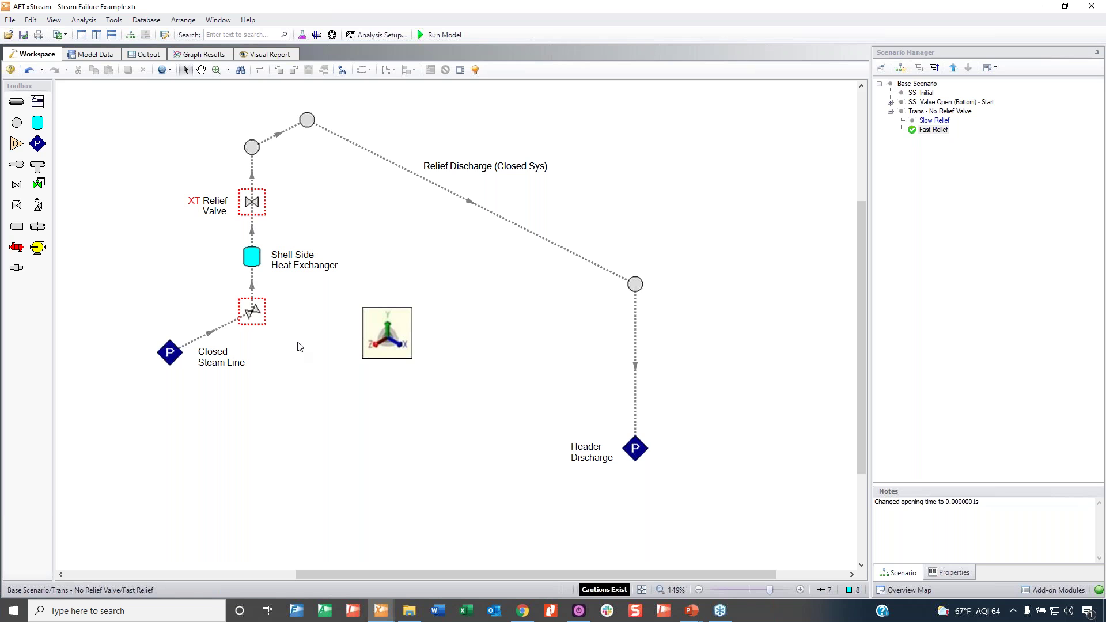
Review the transient opening data of the valve below the Shell Side Heat Exchanger without changes, and recheck the Relief Valve's location
{"action": "left_click", "coordinate": [253, 206]}
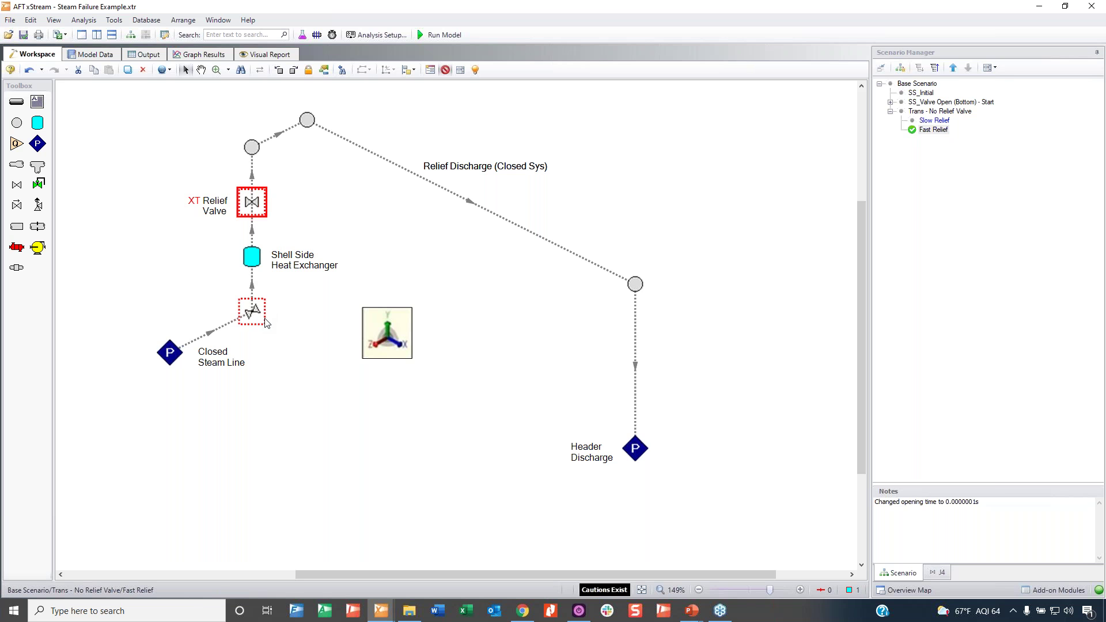
{"action": "double_click", "coordinate": [259, 317]}
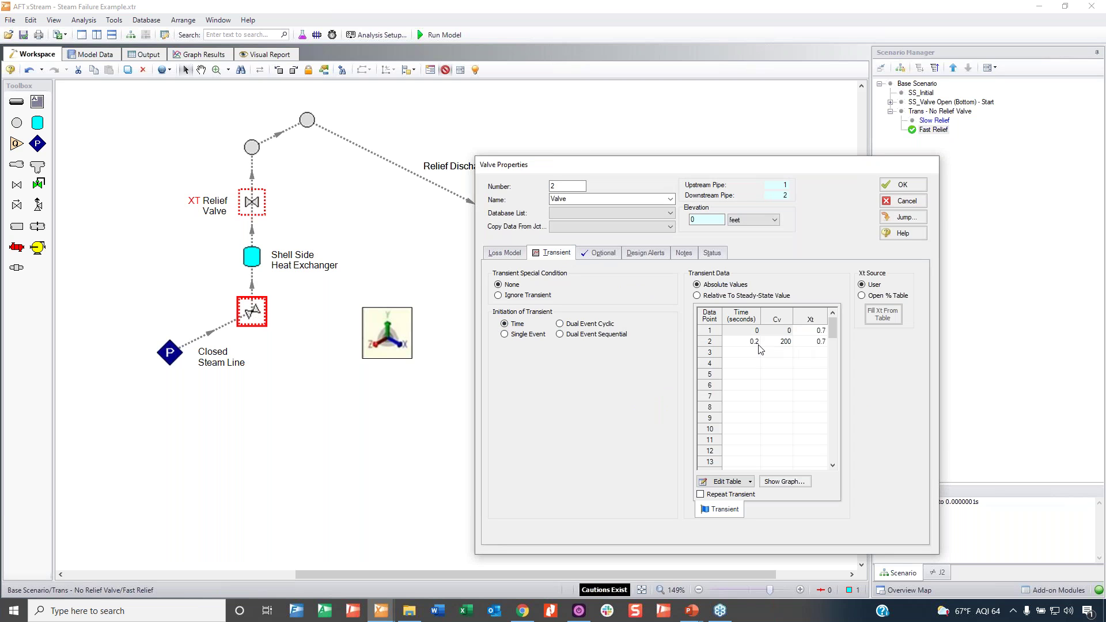
{"action": "left_click", "coordinate": [919, 201]}
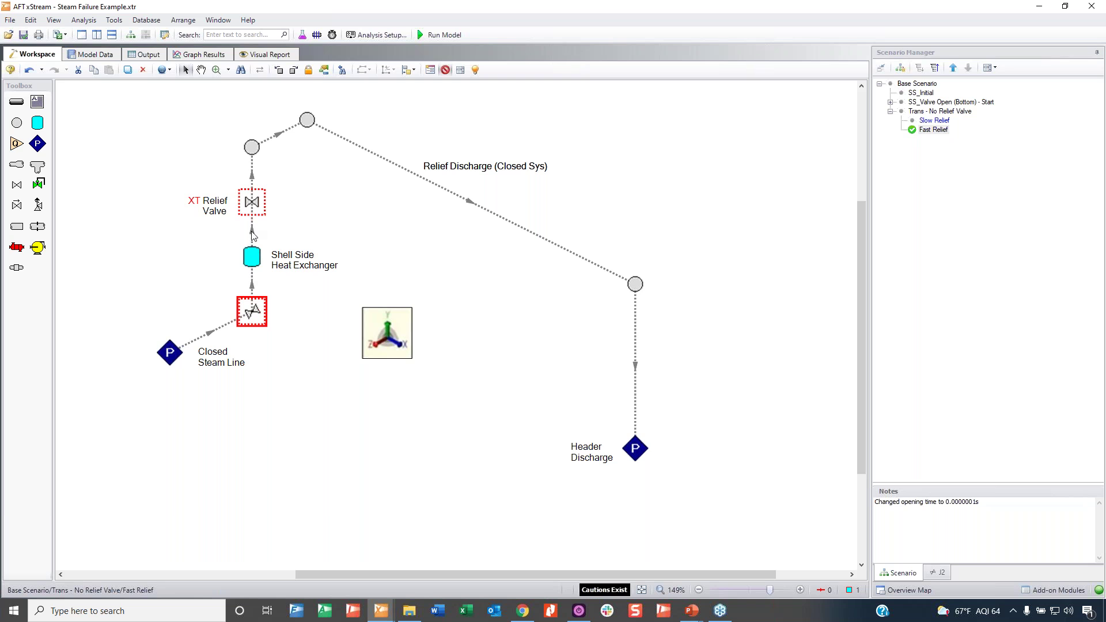
{"action": "left_click", "coordinate": [250, 203]}
{"action": "left_click", "coordinate": [379, 223]}
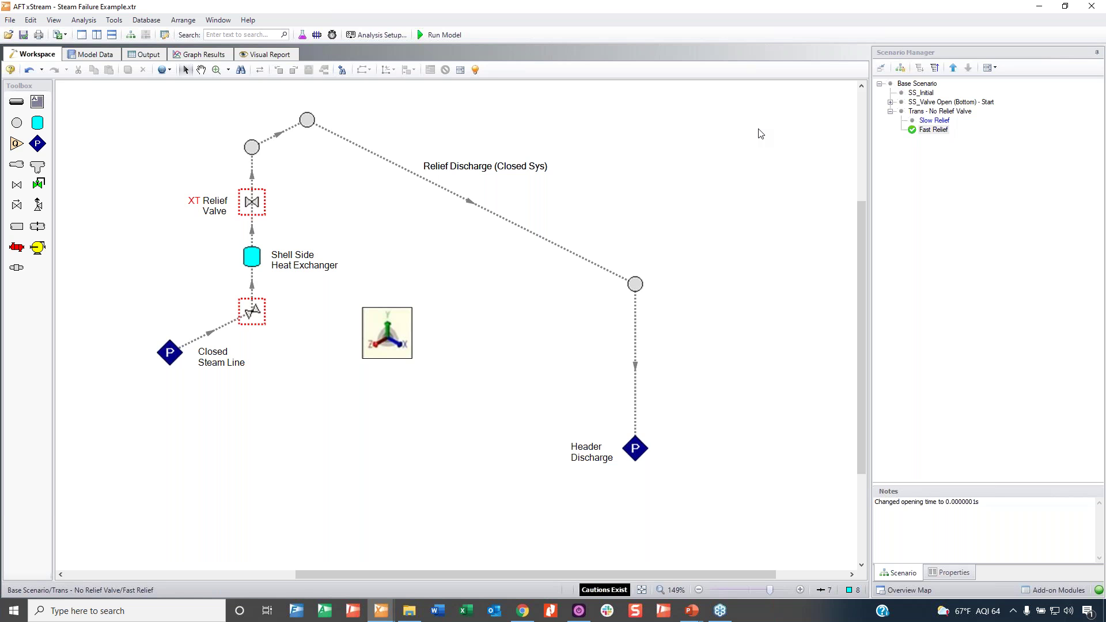
Load the saved Post Relief Valve Profile graph for the Fast Relief scenario
{"action": "left_click", "coordinate": [194, 58]}
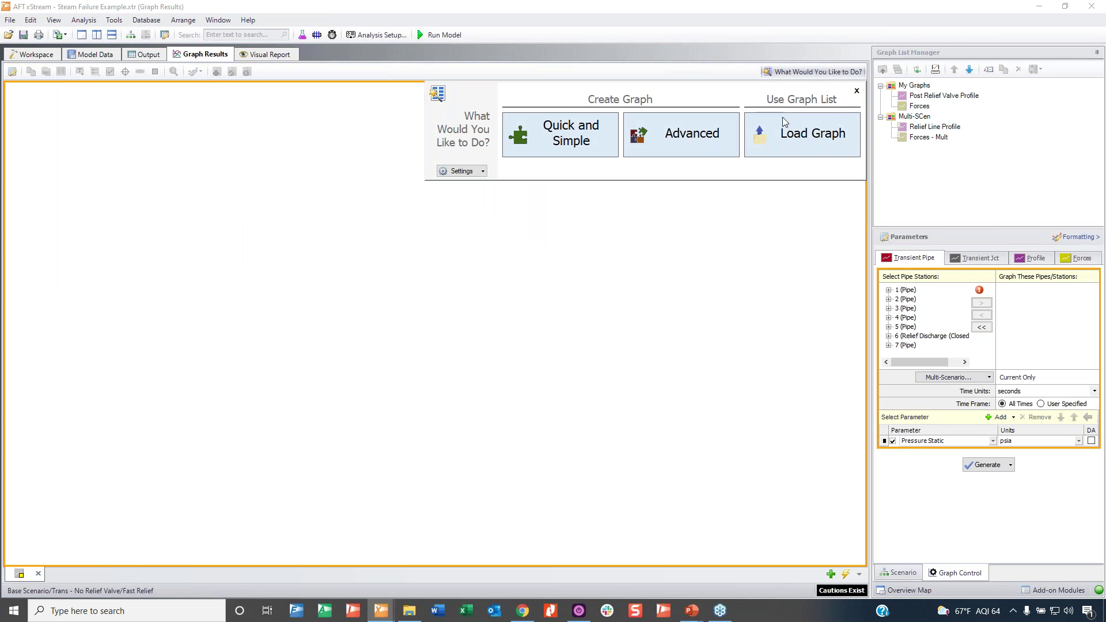
{"action": "double_click", "coordinate": [921, 97]}
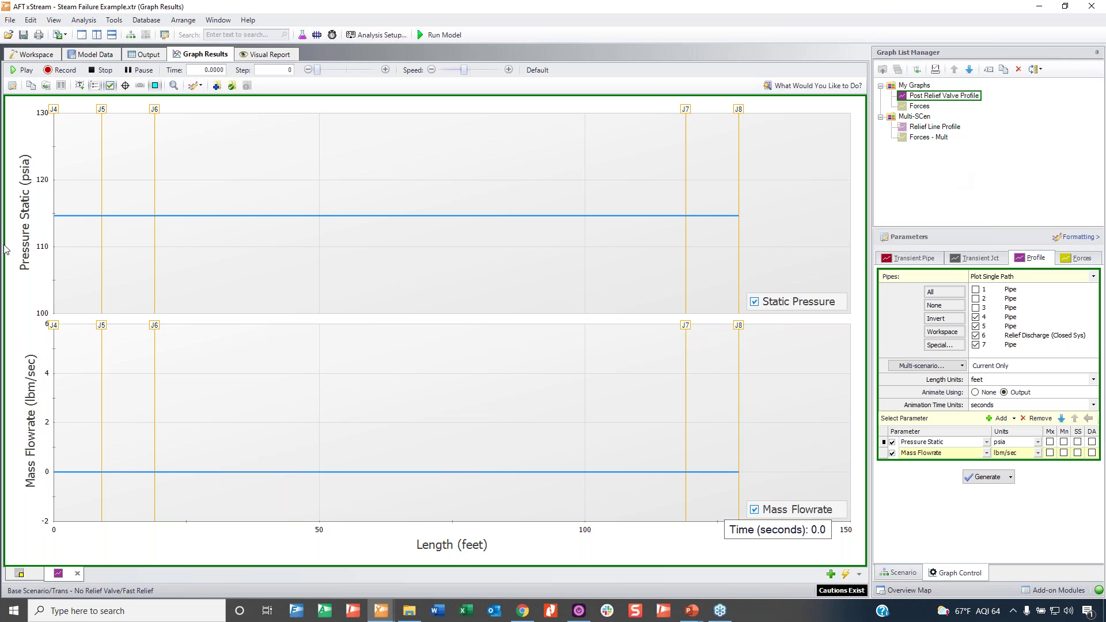
{"action": "double_click", "coordinate": [210, 70]}
Look up the Relief Valve's first event start time in the event messages sorted by time, and return to the piping model
{"action": "left_click", "coordinate": [150, 56]}
{"action": "left_click", "coordinate": [247, 88]}
{"action": "left_click", "coordinate": [146, 127]}
{"action": "left_click", "coordinate": [134, 133]}
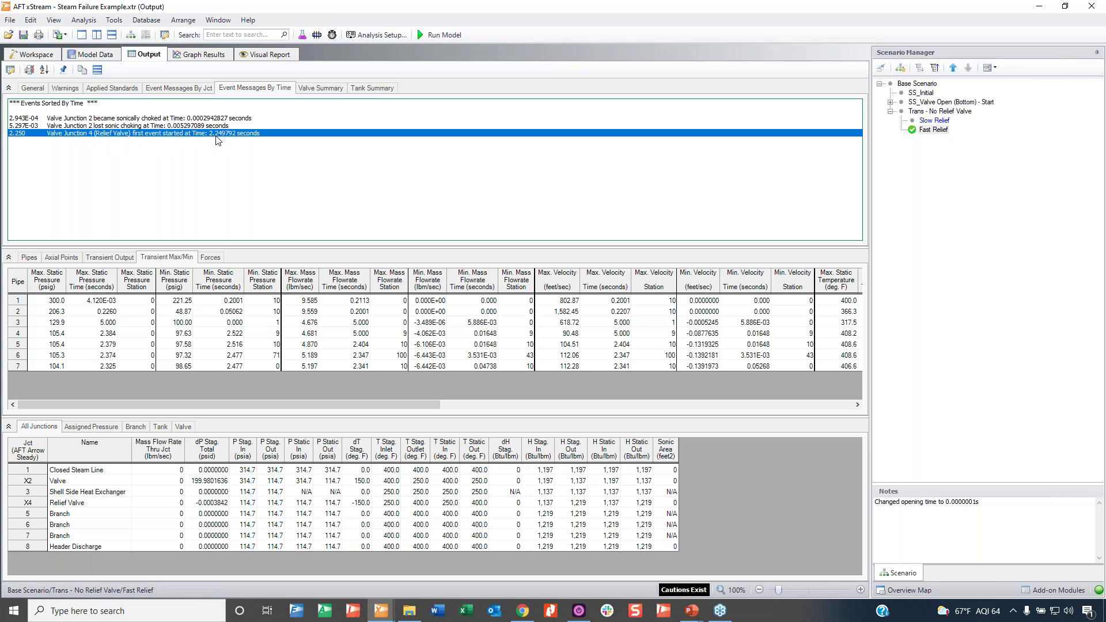
{"action": "double_click", "coordinate": [130, 98]}
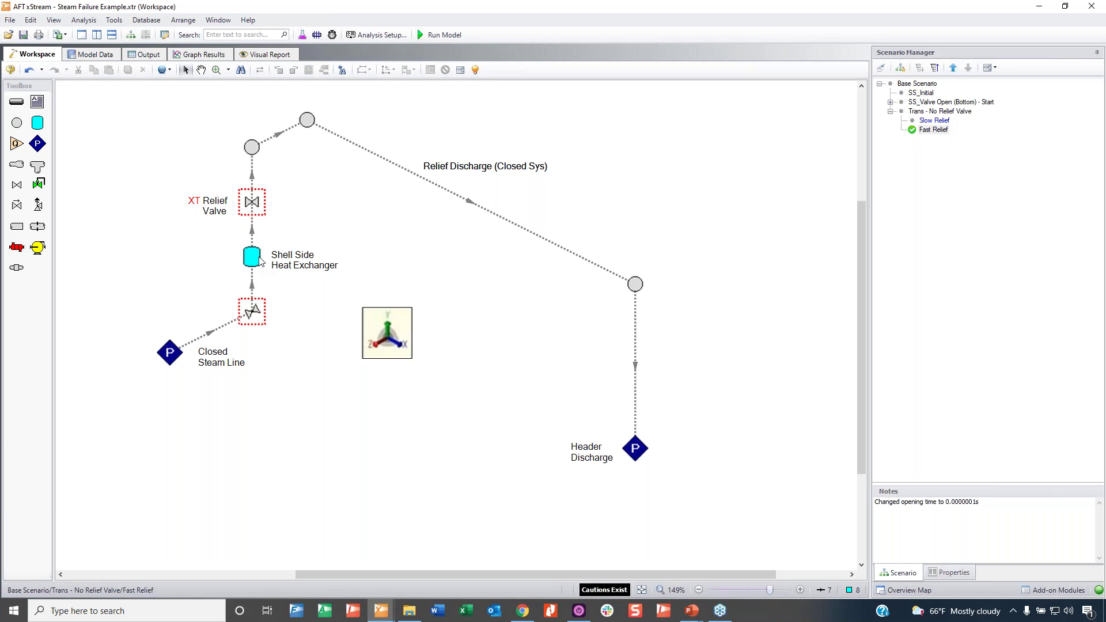
Return to the relief valve profile graph and set its animation time to 2.24 seconds
{"action": "left_click", "coordinate": [193, 55]}
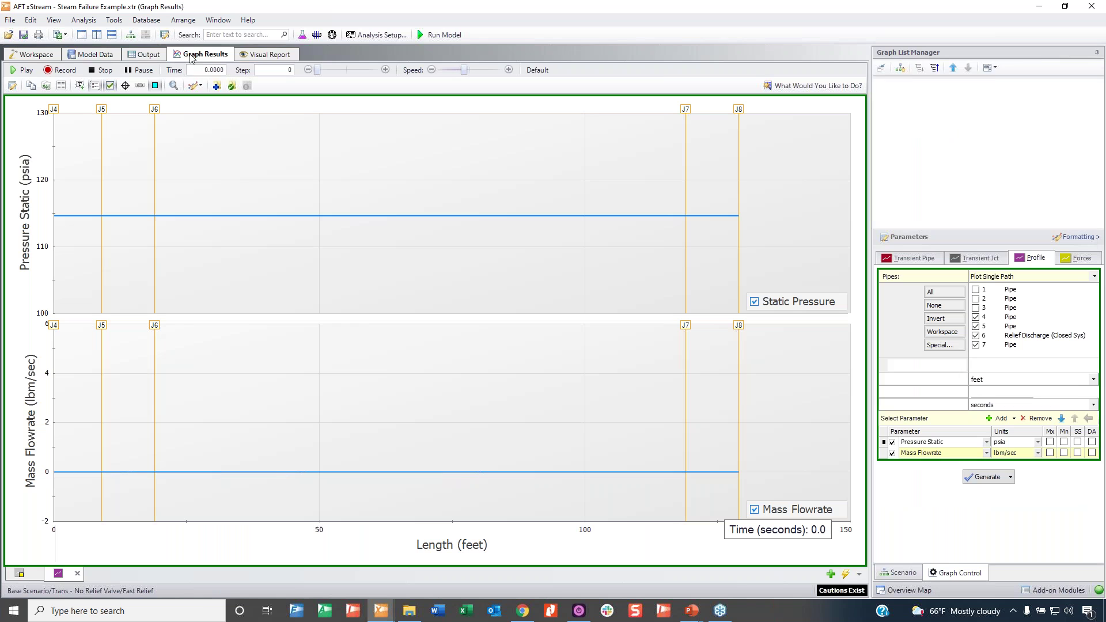
{"action": "left_click_drag", "start_coordinate": [206, 70], "coordinate": [226, 72]}
{"action": "key", "text": "BackSpace"}
{"action": "type", "text": "2.24"}
{"action": "key", "text": "Return"}
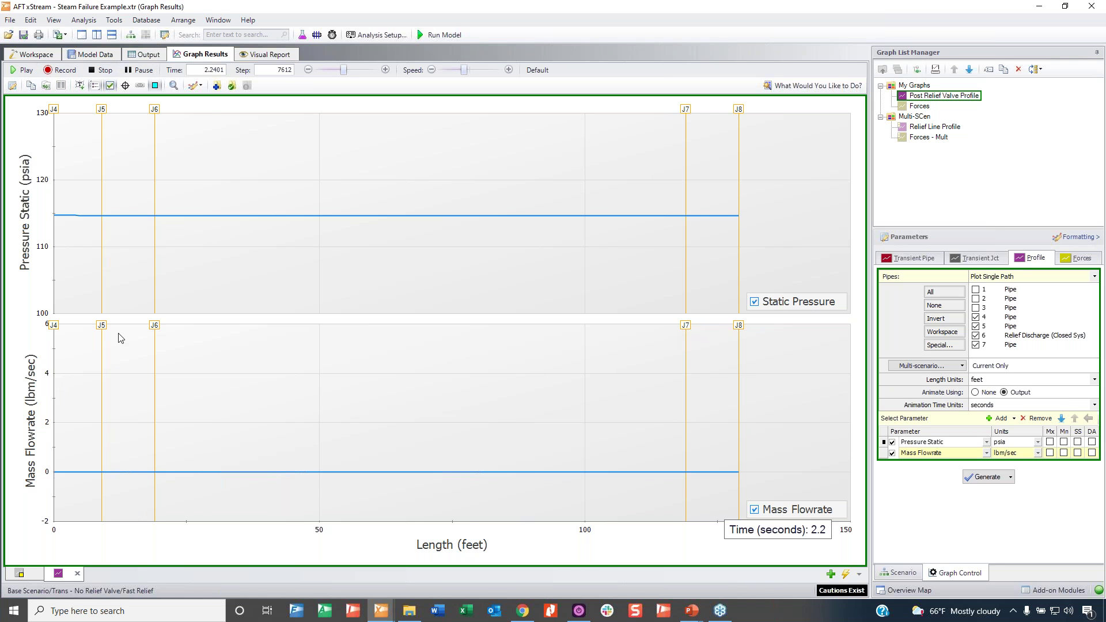
View the piping model beside the profile graph to match the discharge junctions with the graph's markers, and restore the full graph view
{"action": "double_click", "coordinate": [205, 54]}
{"action": "left_click_drag", "start_coordinate": [231, 52], "coordinate": [470, 321]}
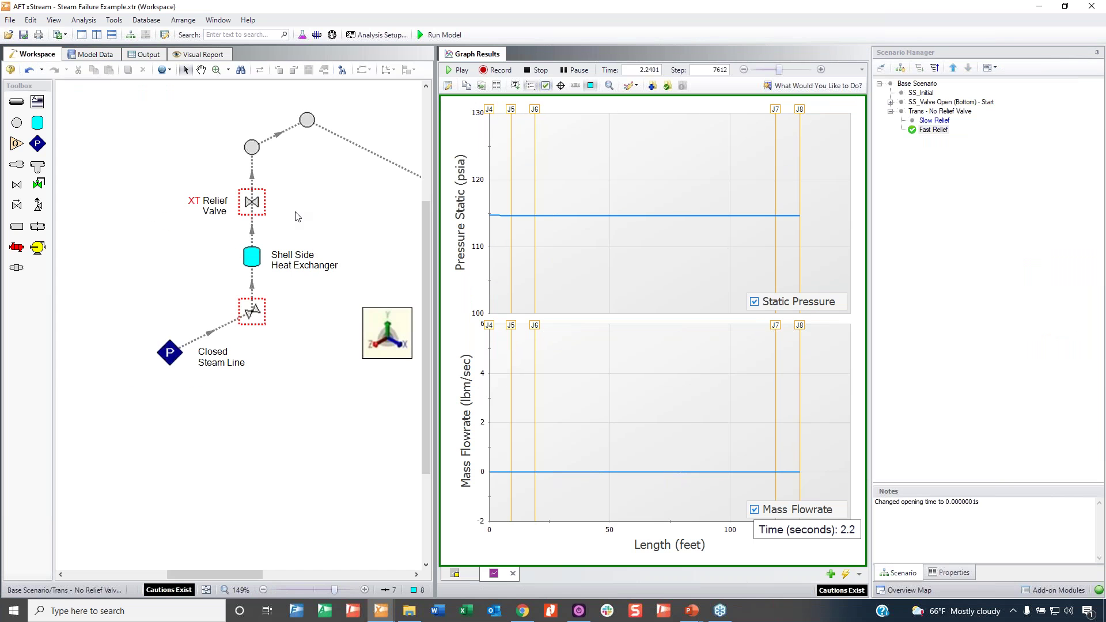
{"action": "left_click_drag", "start_coordinate": [295, 216], "coordinate": [135, 227]}
{"action": "left_click_drag", "start_coordinate": [380, 282], "coordinate": [249, 267]}
{"action": "key", "text": "Escape"}
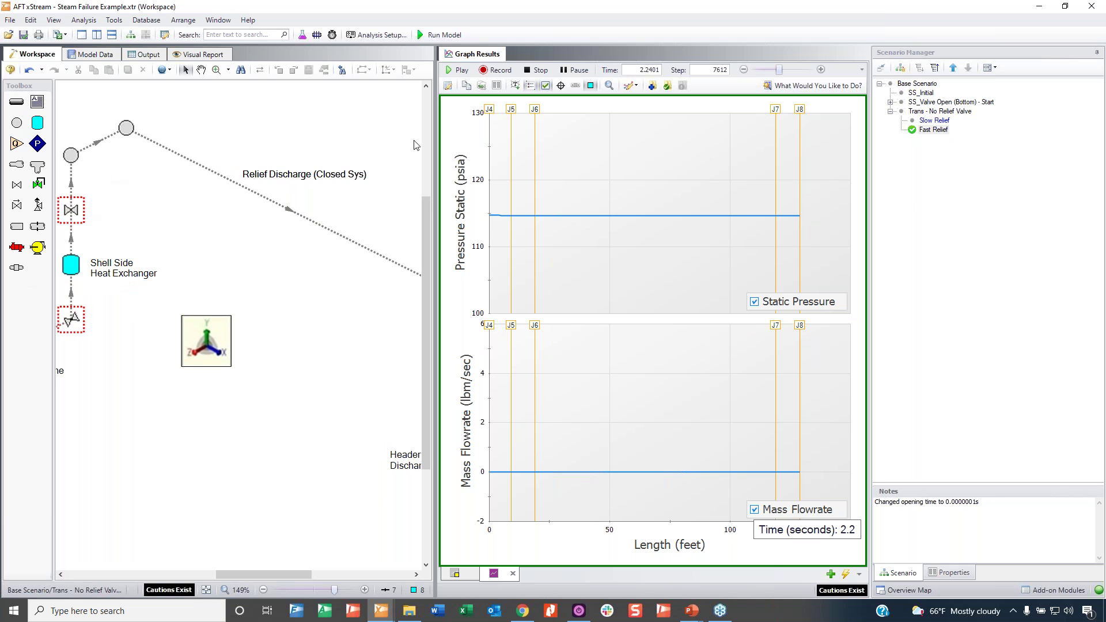
{"action": "scroll", "coordinate": [249, 244], "scroll_direction": "right", "scroll_amount": 5}
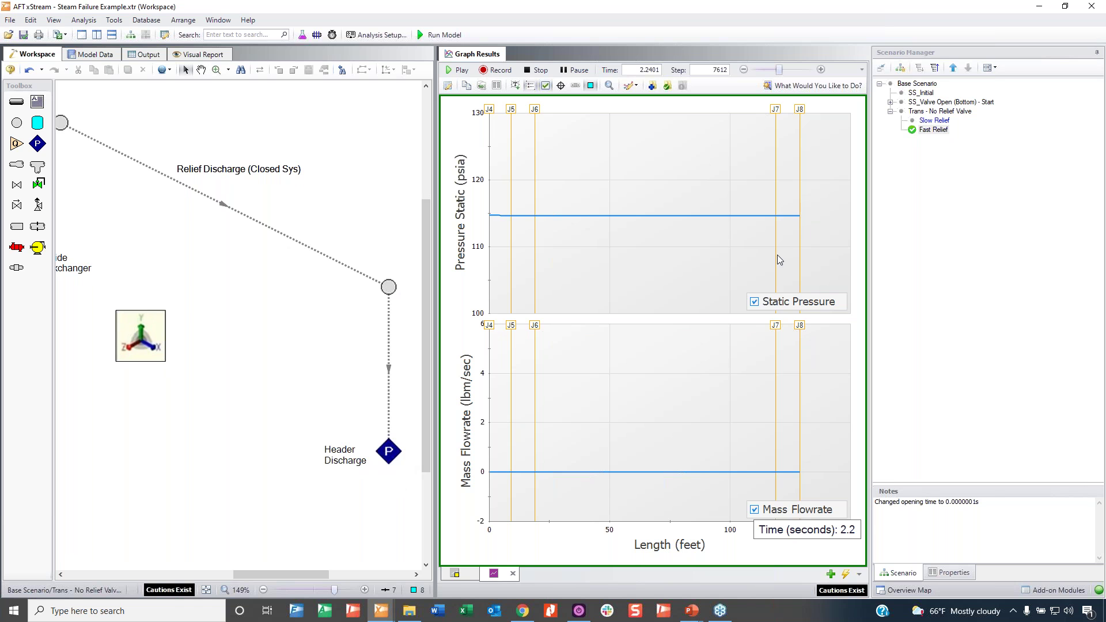
{"action": "left_click", "coordinate": [678, 143]}
{"action": "left_click_drag", "start_coordinate": [165, 56], "coordinate": [165, 56]}
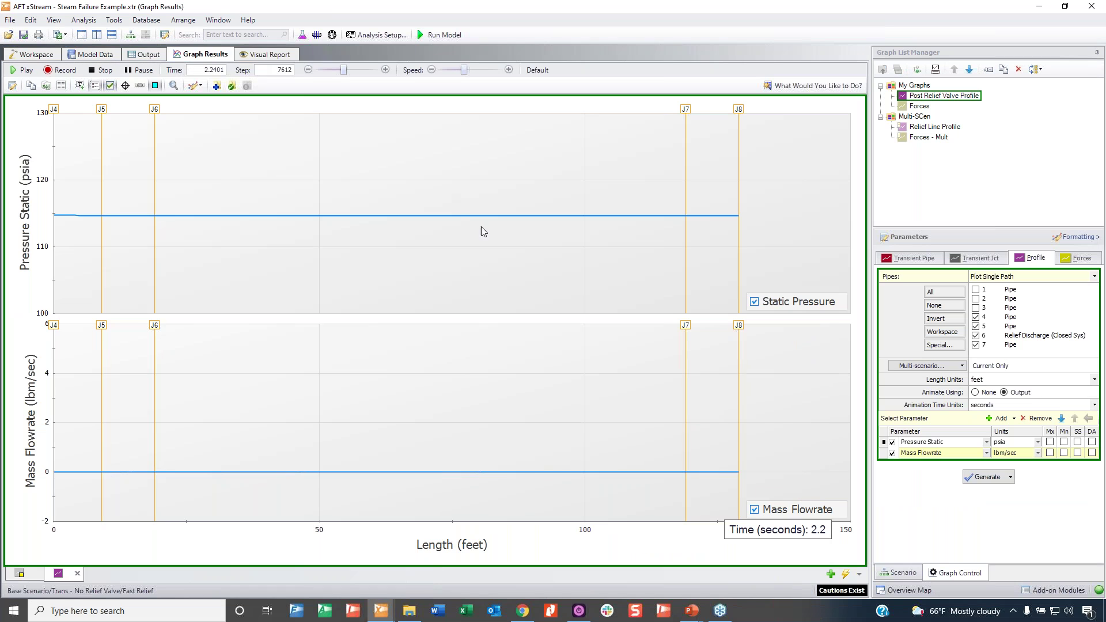
Play the profile animation with pauses to follow the pressure and mass flow wave travelling through the discharge piping
{"action": "left_click", "coordinate": [23, 72]}
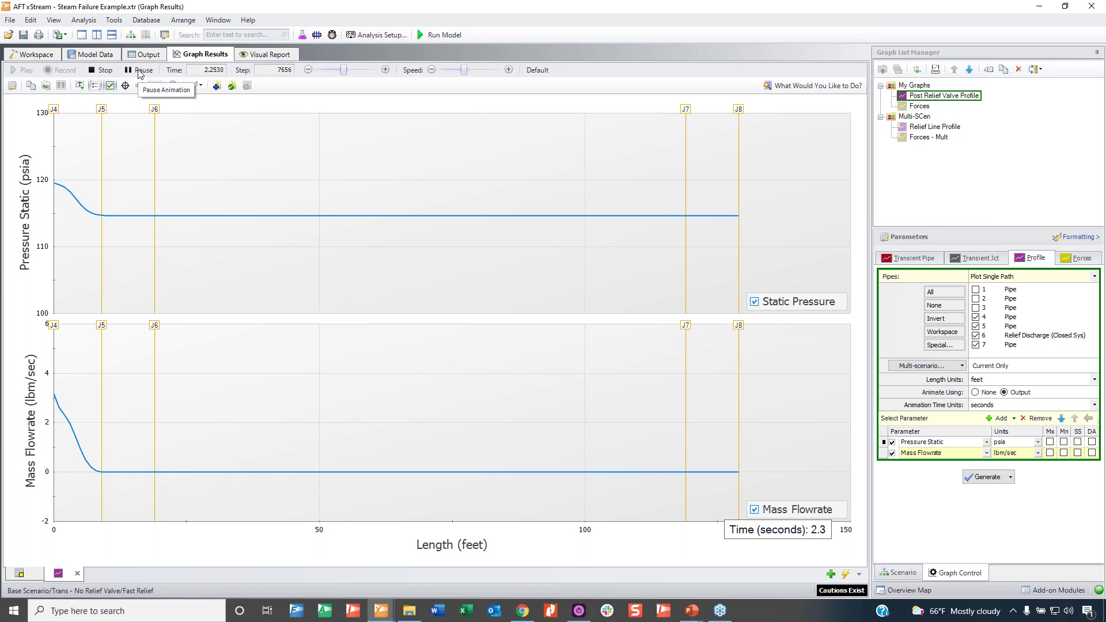
{"action": "left_click", "coordinate": [139, 70]}
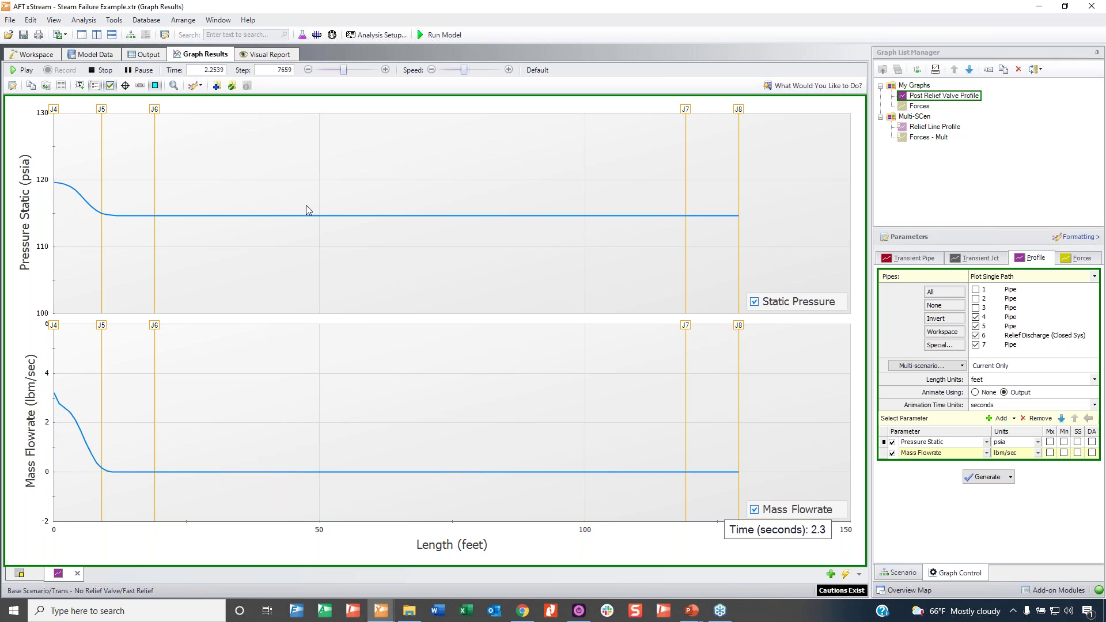
{"action": "left_click", "coordinate": [23, 70]}
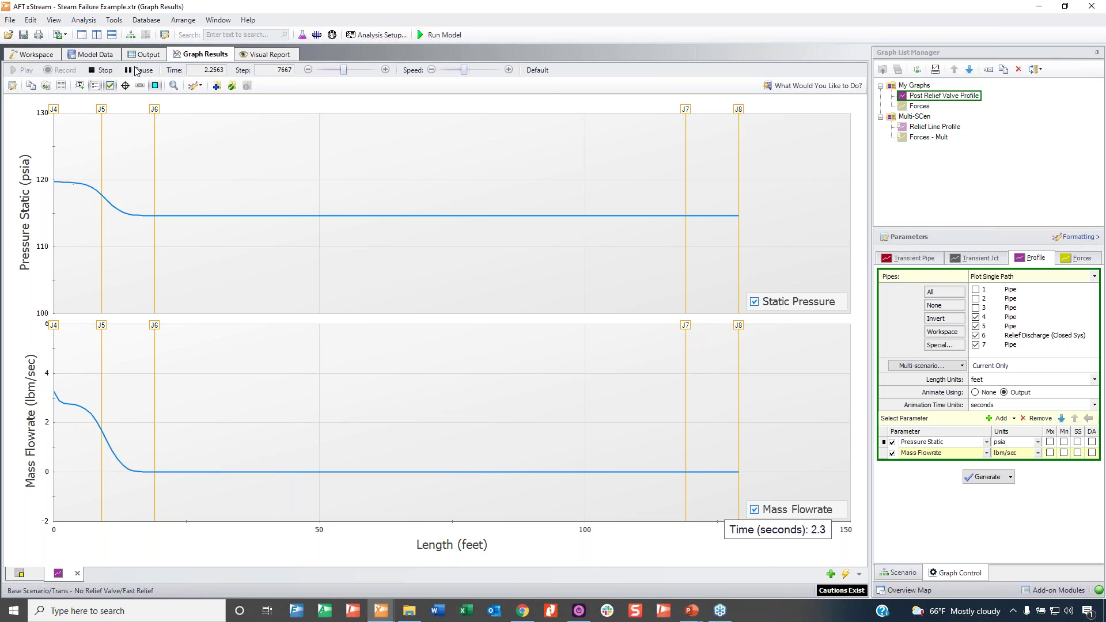
{"action": "left_click", "coordinate": [133, 69]}
{"action": "left_click", "coordinate": [133, 69]}
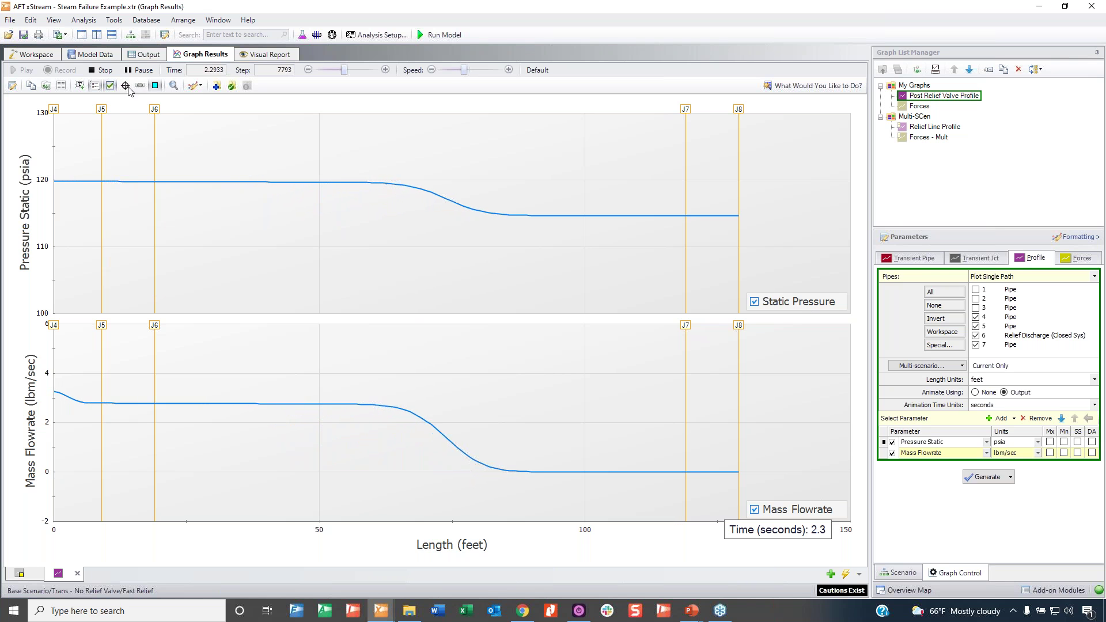
{"action": "left_click", "coordinate": [138, 71]}
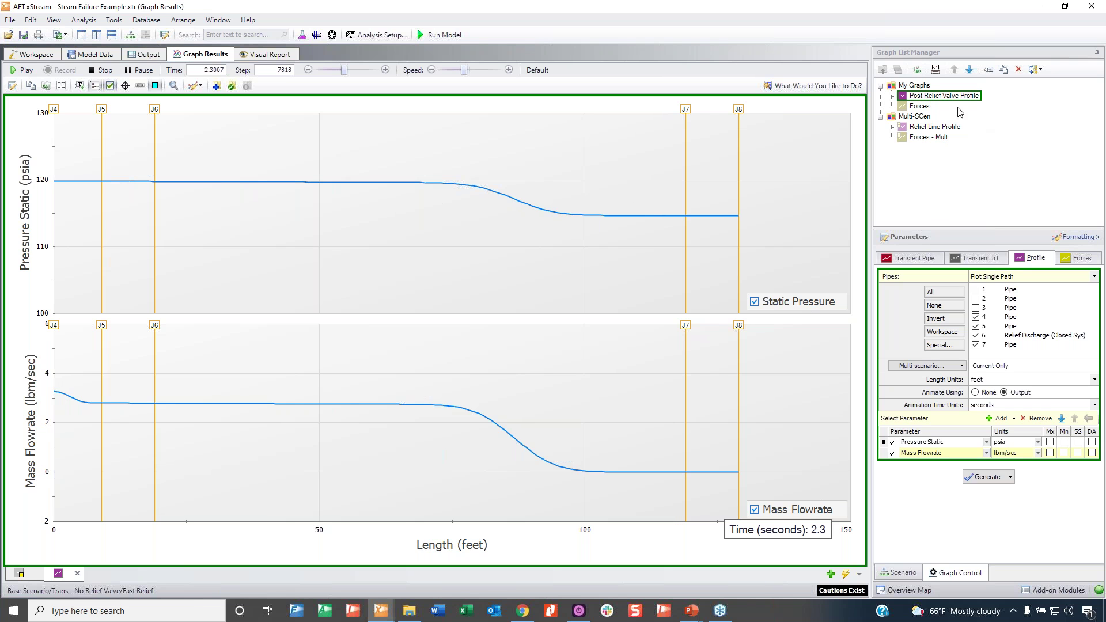
Load the saved Forces graph and hide the P5, P6 and P7 curves to examine only the P4 force
{"action": "left_click", "coordinate": [919, 106]}
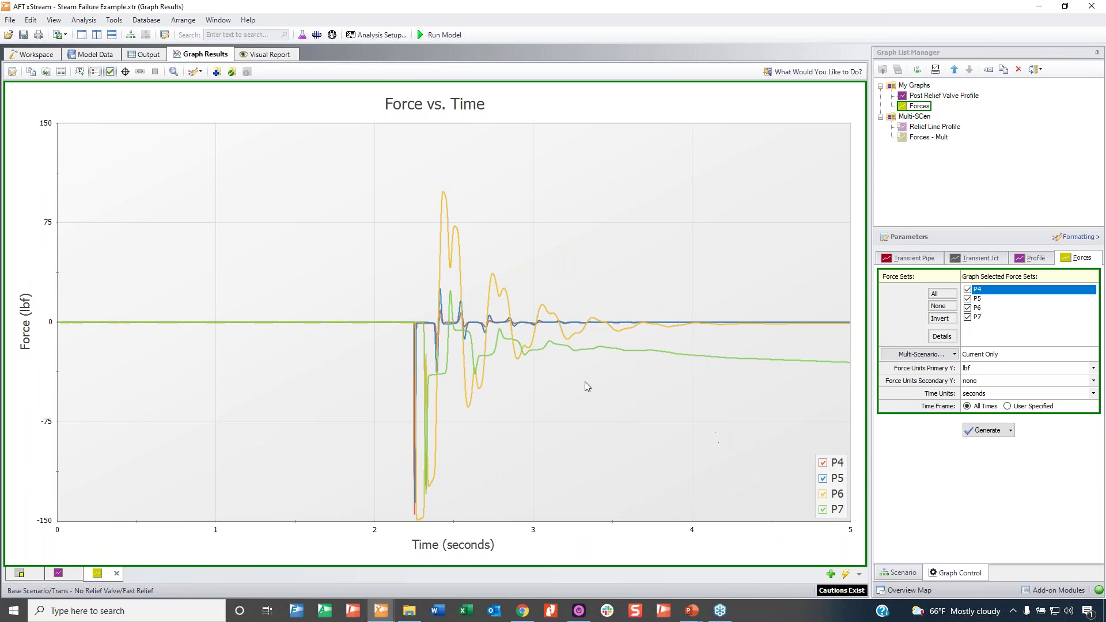
{"action": "left_click", "coordinate": [822, 478]}
{"action": "left_click", "coordinate": [822, 493]}
{"action": "left_click", "coordinate": [823, 510]}
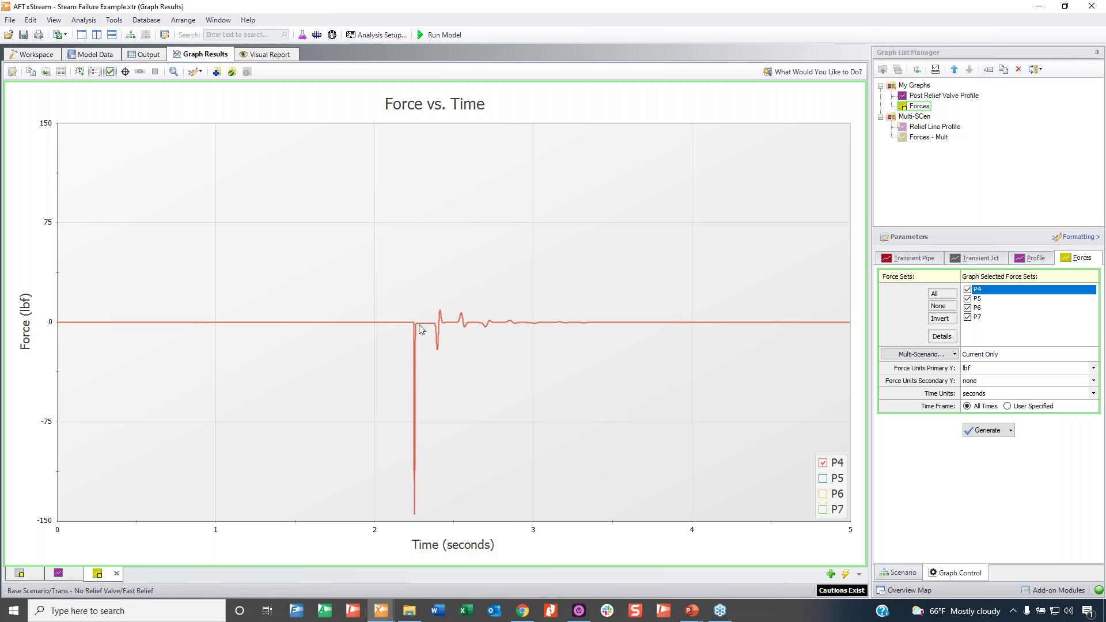
{"action": "right_click", "coordinate": [419, 522]}
{"action": "left_click", "coordinate": [412, 517]}
Load all graphs of the My Graphs folder together in one view, discarding changes to the open graphs
{"action": "right_click", "coordinate": [919, 87]}
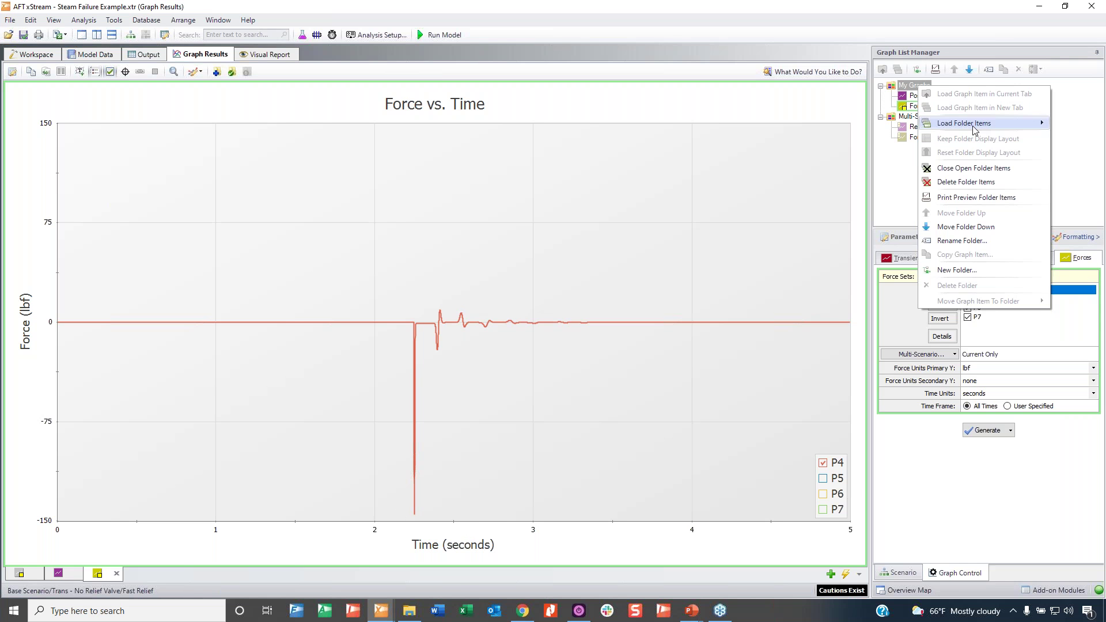
{"action": "mouse_move", "coordinate": [974, 128]}
{"action": "left_click", "coordinate": [785, 138]}
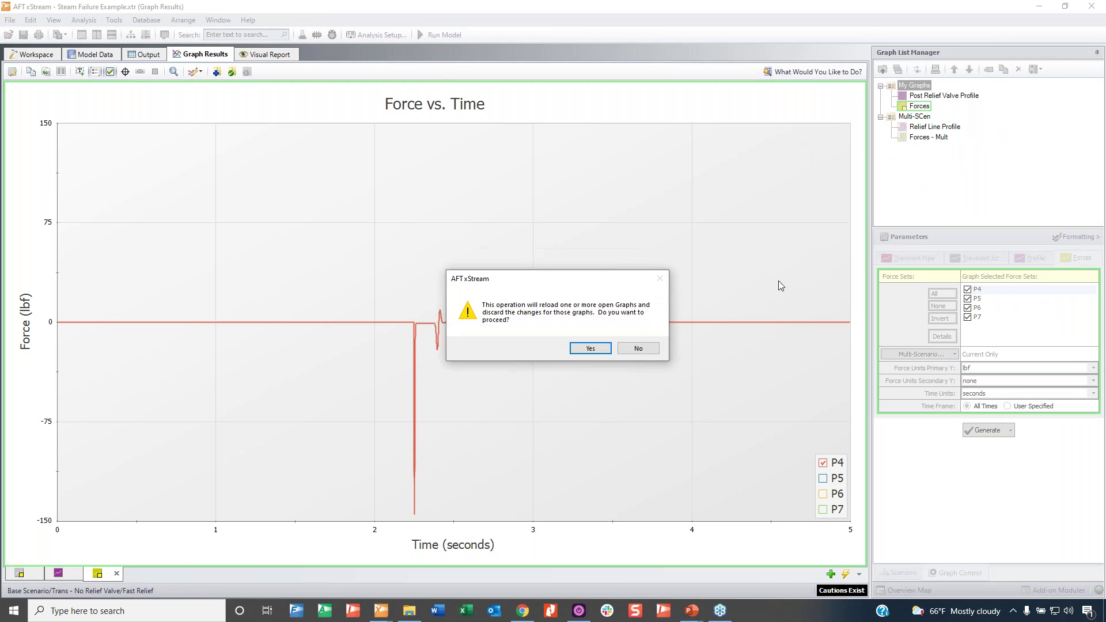
{"action": "left_click", "coordinate": [594, 348]}
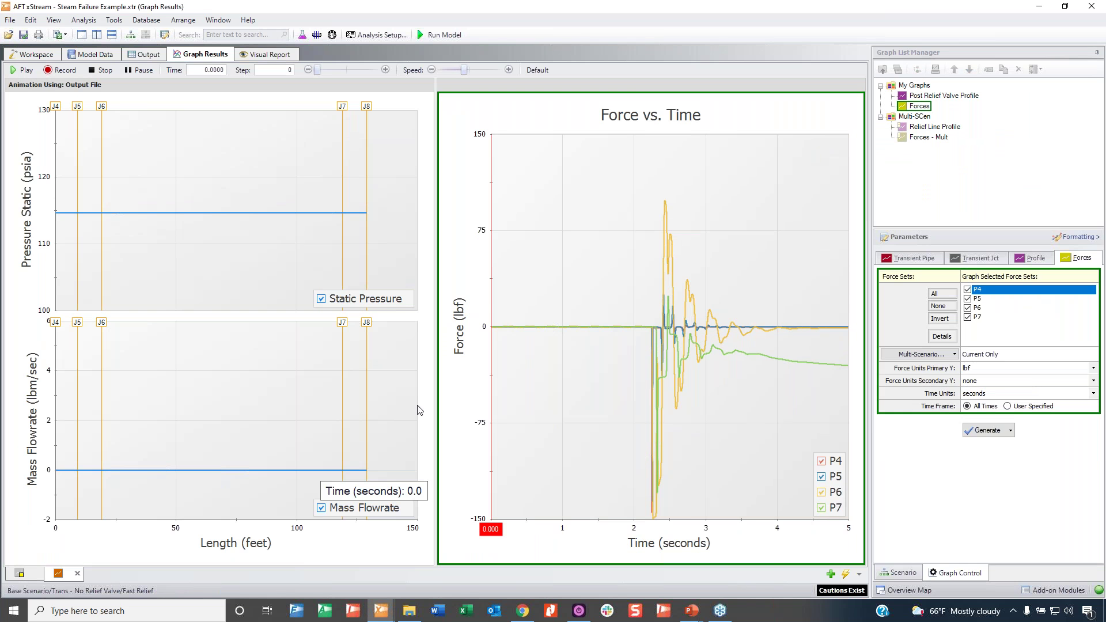
Hide the P5, P6 and P7 curves in the Force vs. Time graph to show only P4
{"action": "left_click", "coordinate": [821, 477]}
{"action": "left_click", "coordinate": [821, 492]}
{"action": "left_click", "coordinate": [835, 508]}
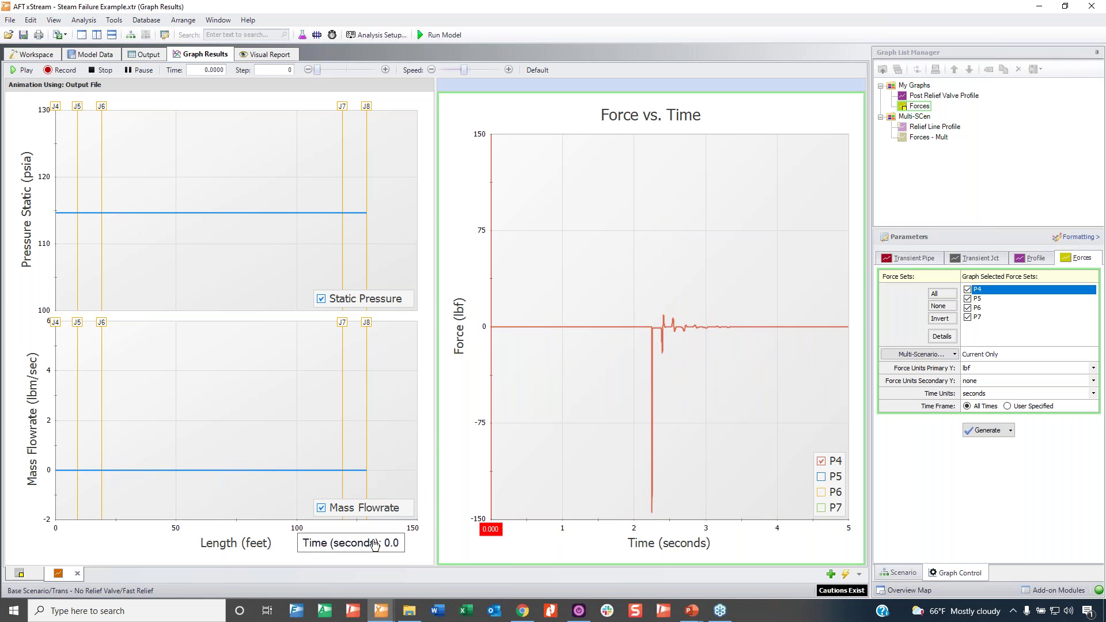
Try to set the stopped animation's time to 2.24 seconds, and copy the log file path from the error message
{"action": "type", "text": "2.24"}
{"action": "key", "text": "Return"}
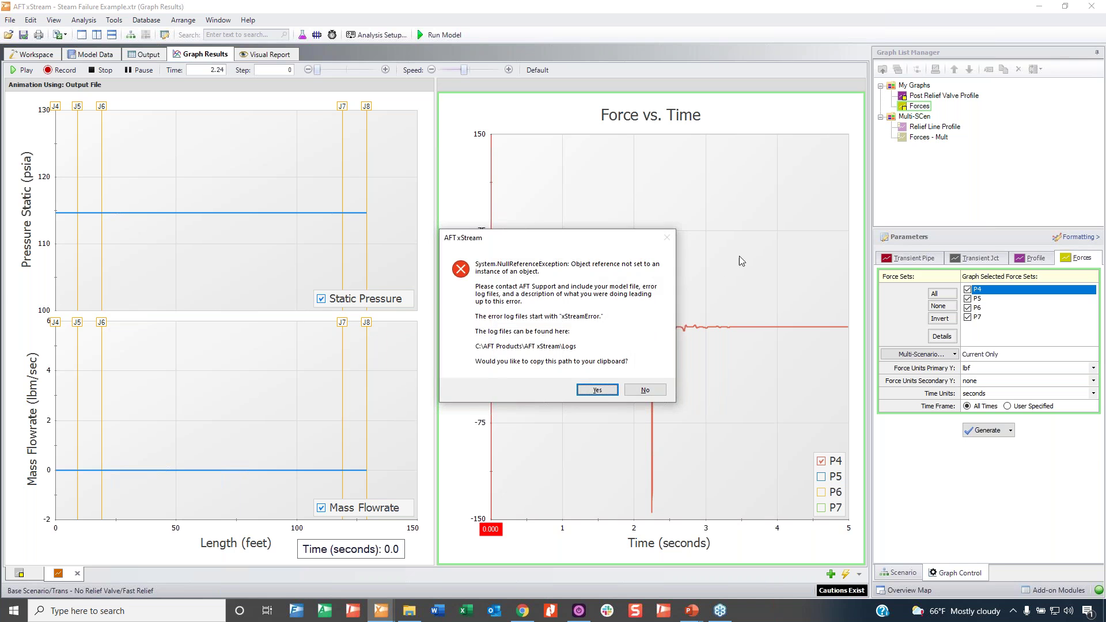
{"action": "left_click", "coordinate": [593, 391]}
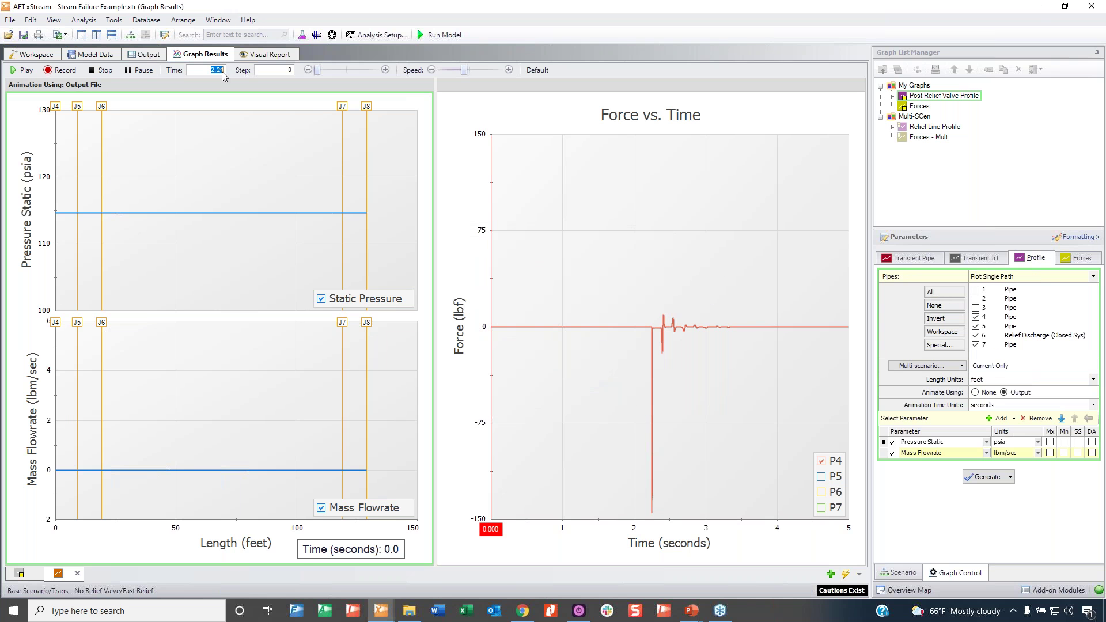
Start the profile animation, set its time to 2.24 seconds, and play it until the wave enters the pipe after J4
{"action": "left_click", "coordinate": [22, 70]}
{"action": "left_click", "coordinate": [188, 72]}
{"action": "type", "text": "2.24"}
{"action": "key", "text": "Return"}
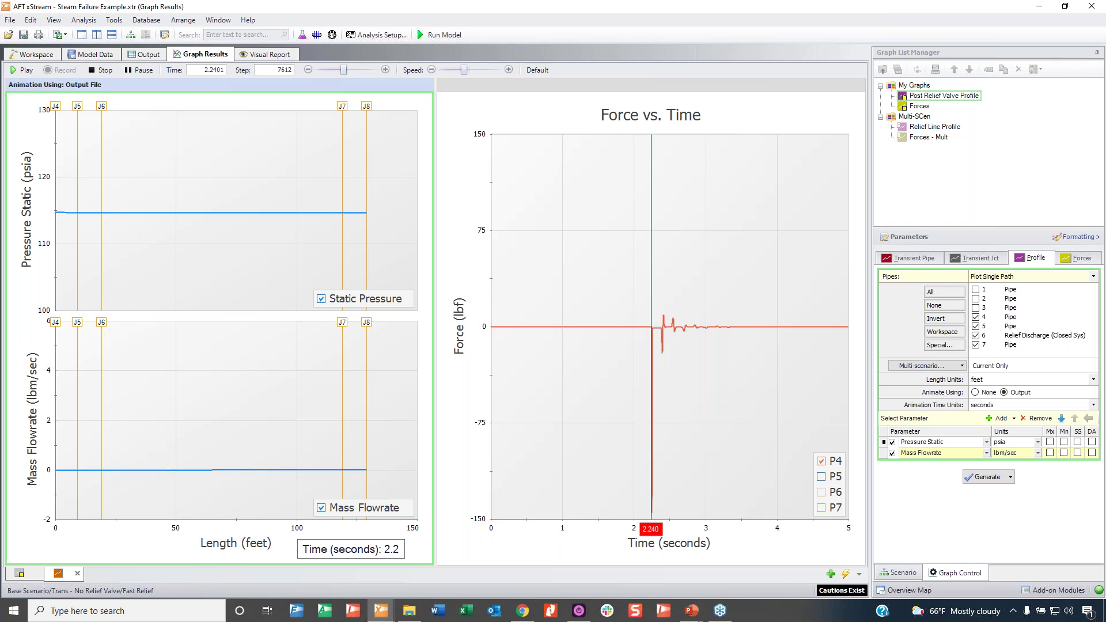
{"action": "left_click", "coordinate": [22, 70]}
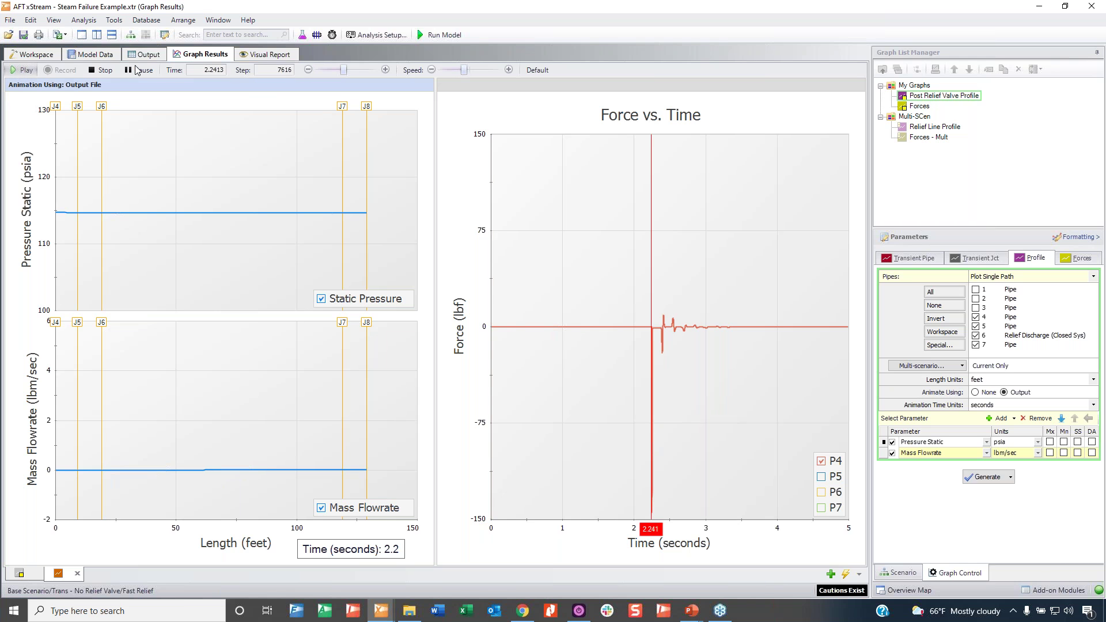
{"action": "left_click", "coordinate": [142, 70]}
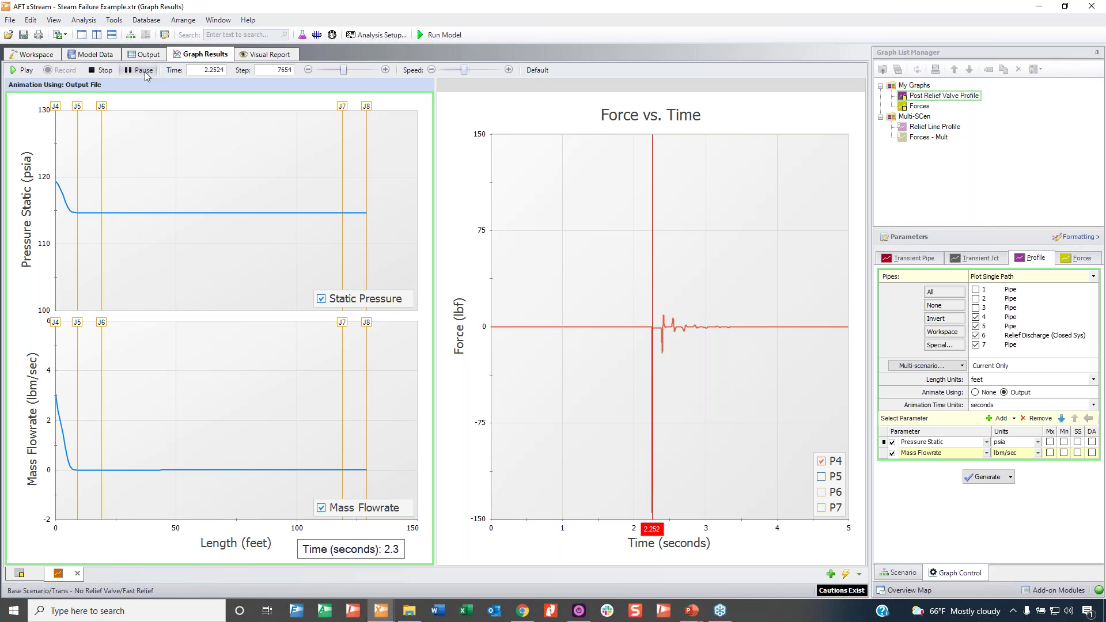
Rewind the animation to just before the relief valve opens and enlarge the start of the P4 force spike
{"action": "left_click", "coordinate": [308, 70]}
{"action": "left_click", "coordinate": [308, 70]}
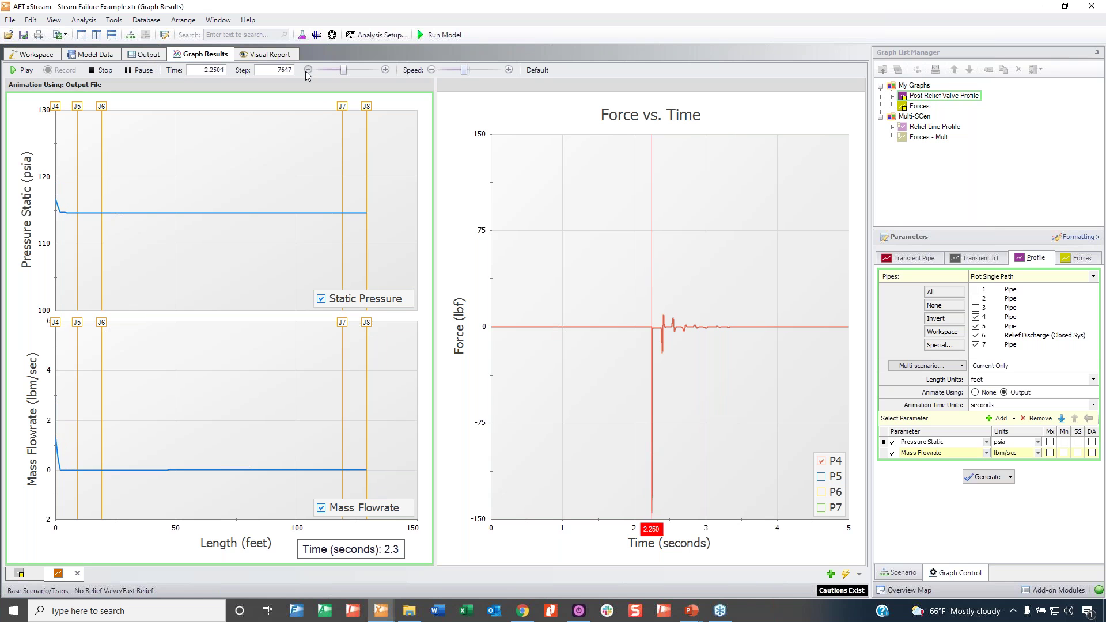
{"action": "scroll", "coordinate": [648, 346], "scroll_direction": "up", "scroll_amount": 5}
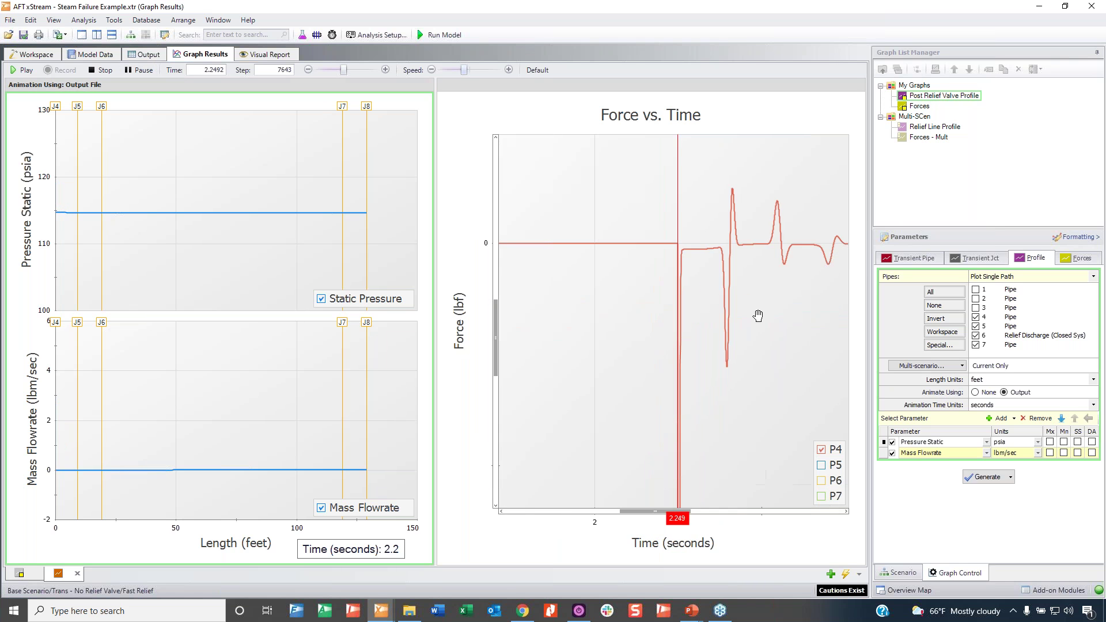
{"action": "left_click_drag", "start_coordinate": [583, 286], "coordinate": [732, 384]}
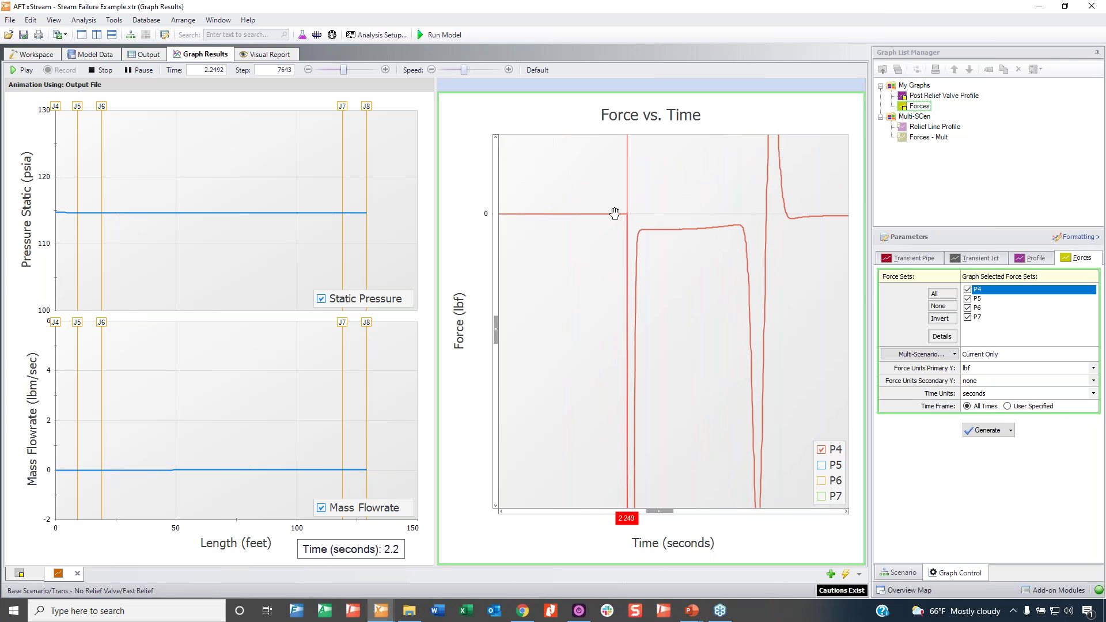
{"action": "left_click", "coordinate": [308, 70]}
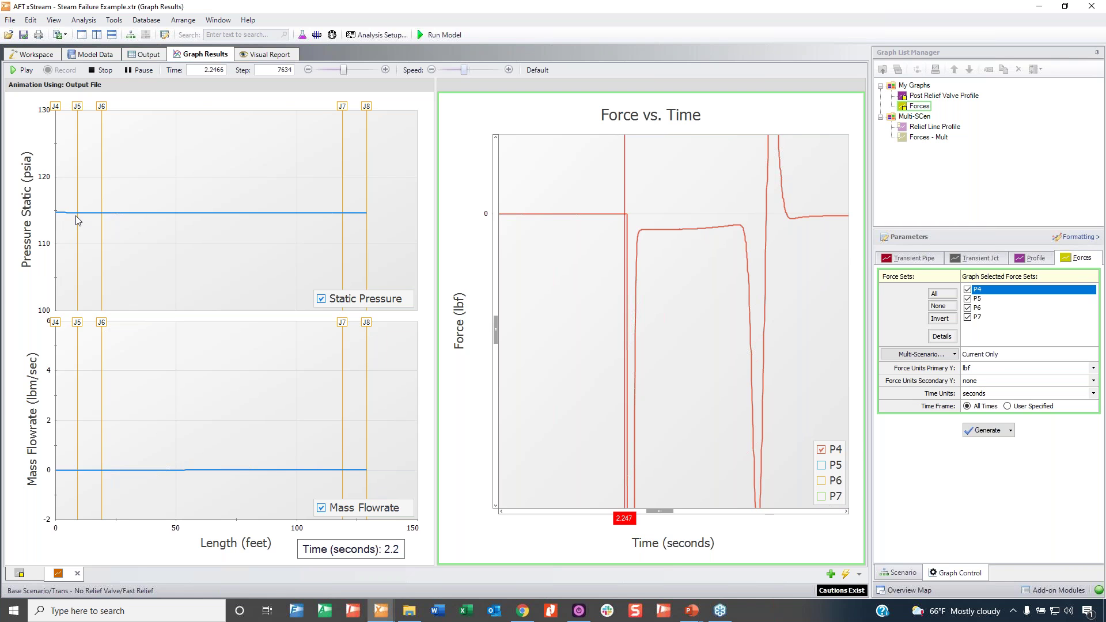
Advance the animation until the wave front passes J5, comparing its travel through the first pipe with the P4 force
{"action": "left_click", "coordinate": [387, 69]}
{"action": "left_click", "coordinate": [387, 69]}
{"action": "left_click", "coordinate": [387, 69]}
{"action": "left_click", "coordinate": [387, 69]}
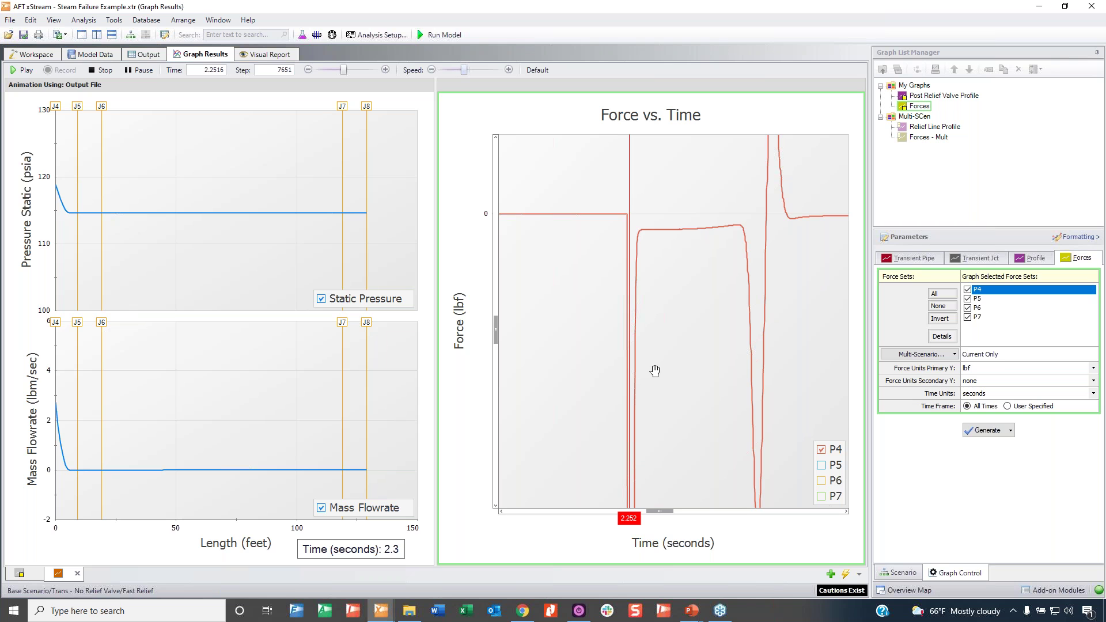
{"action": "scroll", "coordinate": [657, 367], "scroll_direction": "down", "scroll_amount": 5}
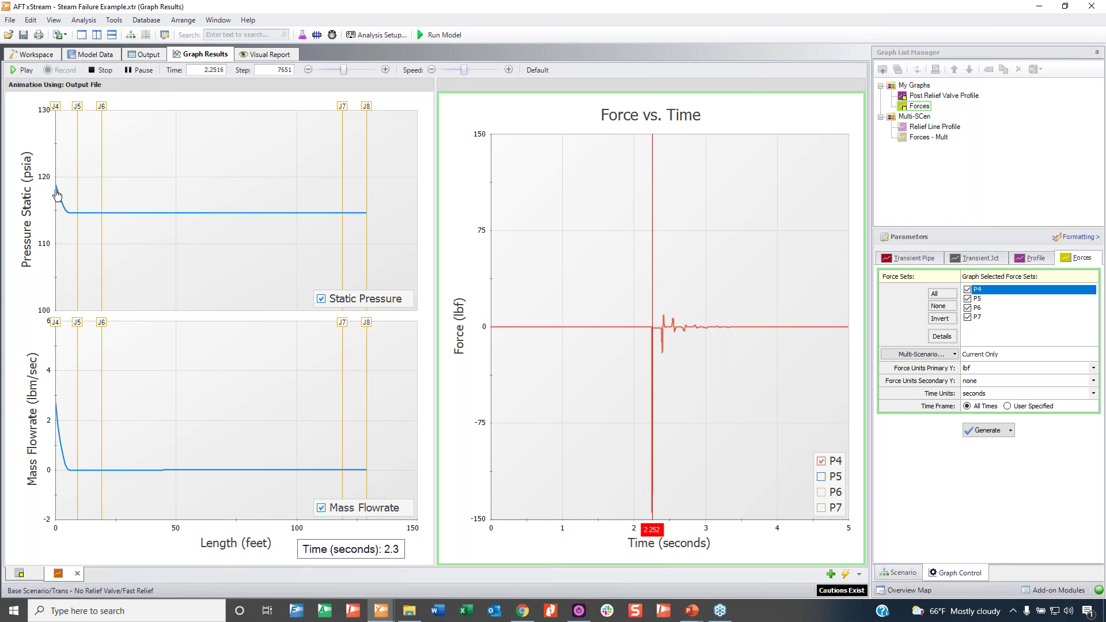
{"action": "left_click", "coordinate": [26, 71]}
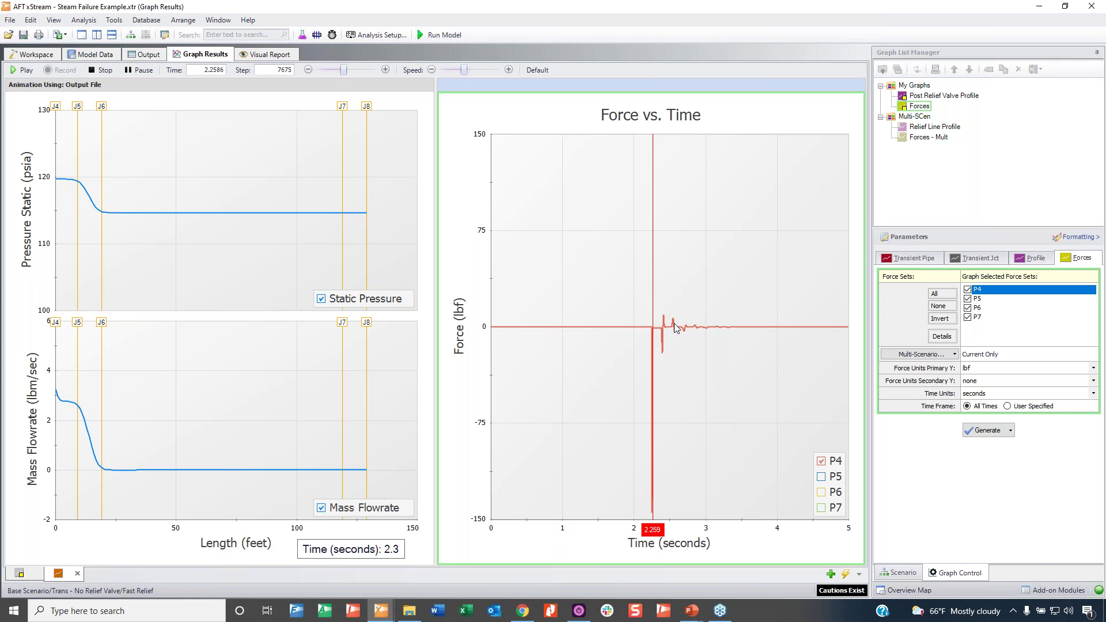
Show only the P5 force curve and rewind the animation to the start of the wave near J4
{"action": "left_click", "coordinate": [821, 476]}
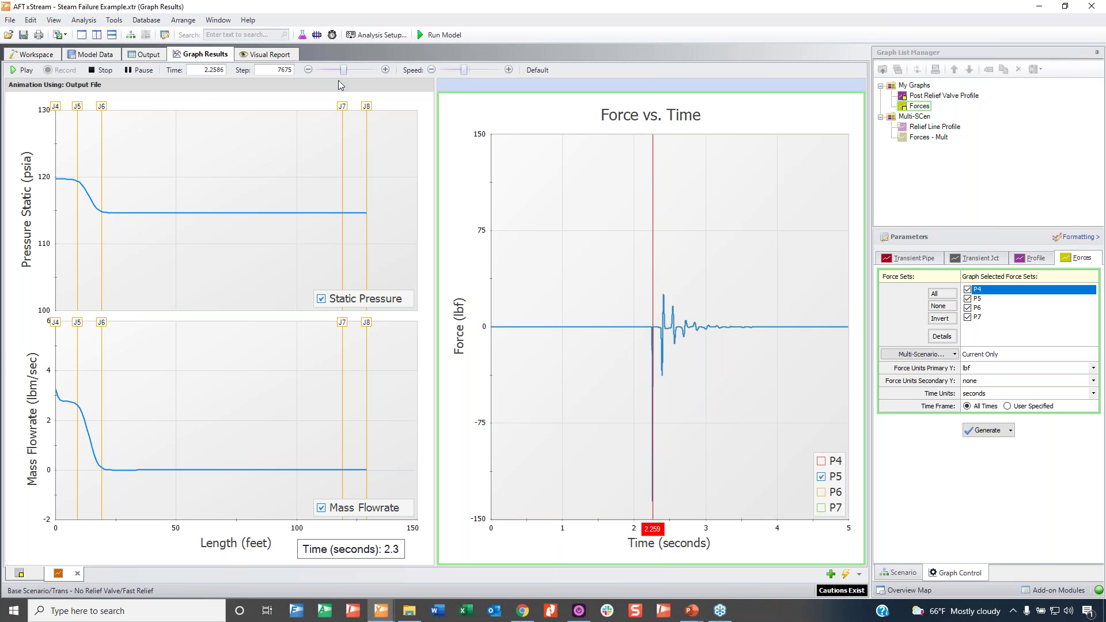
{"action": "left_click", "coordinate": [309, 69]}
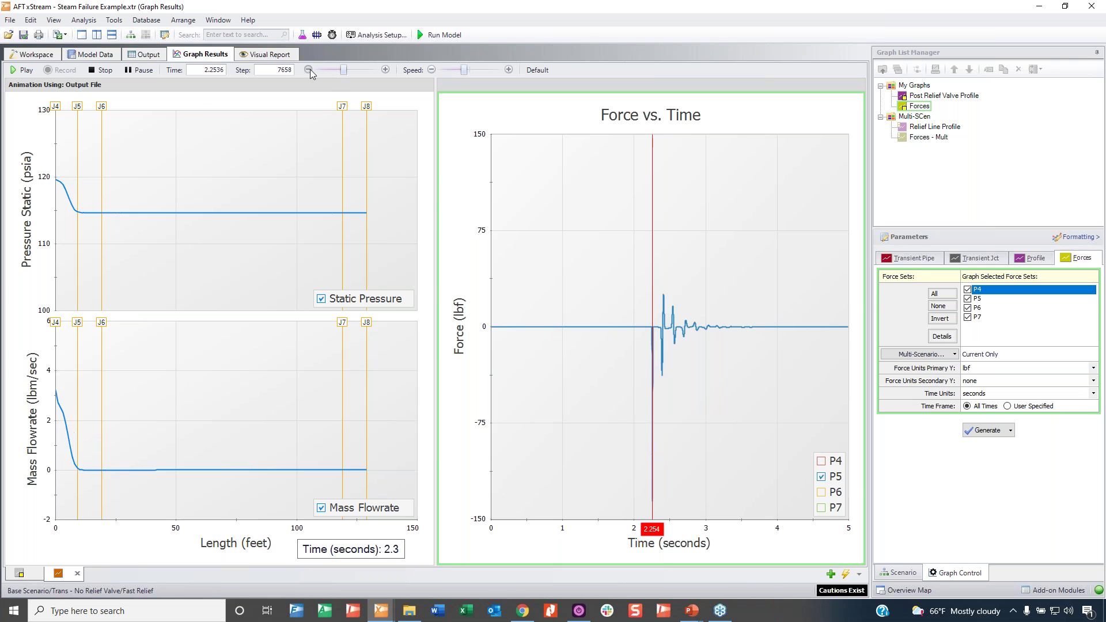
{"action": "scroll", "coordinate": [658, 330], "scroll_direction": "up", "scroll_amount": 3}
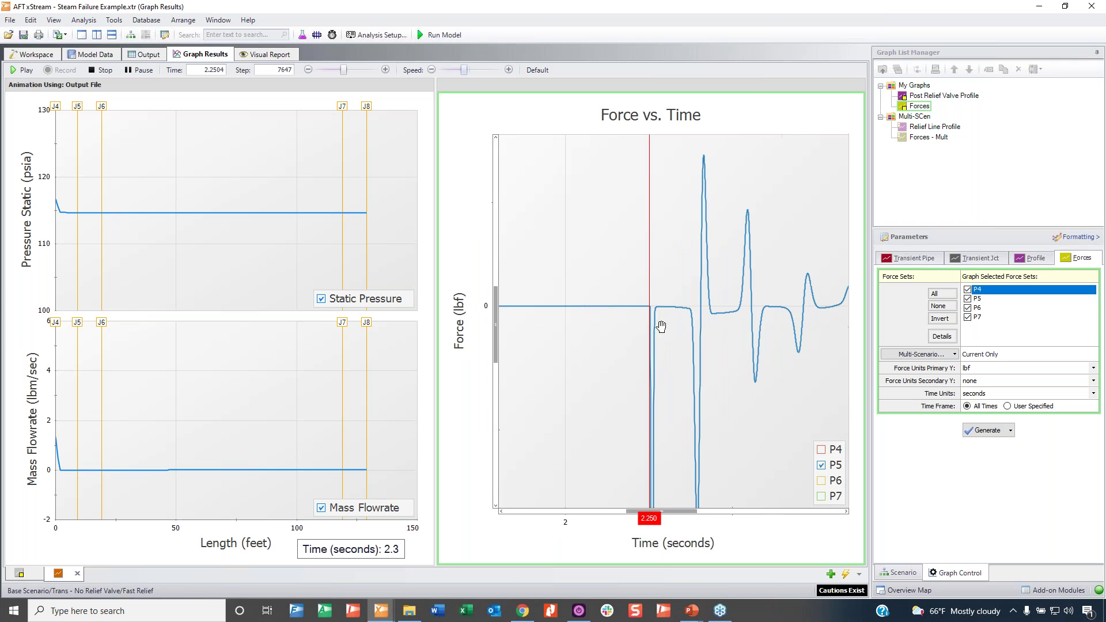
Advance the animation until the wave front travels past J5 and J6, comparing it with the P5 force spike
{"action": "left_click", "coordinate": [384, 70]}
{"action": "left_click", "coordinate": [384, 70]}
{"action": "left_click", "coordinate": [385, 70]}
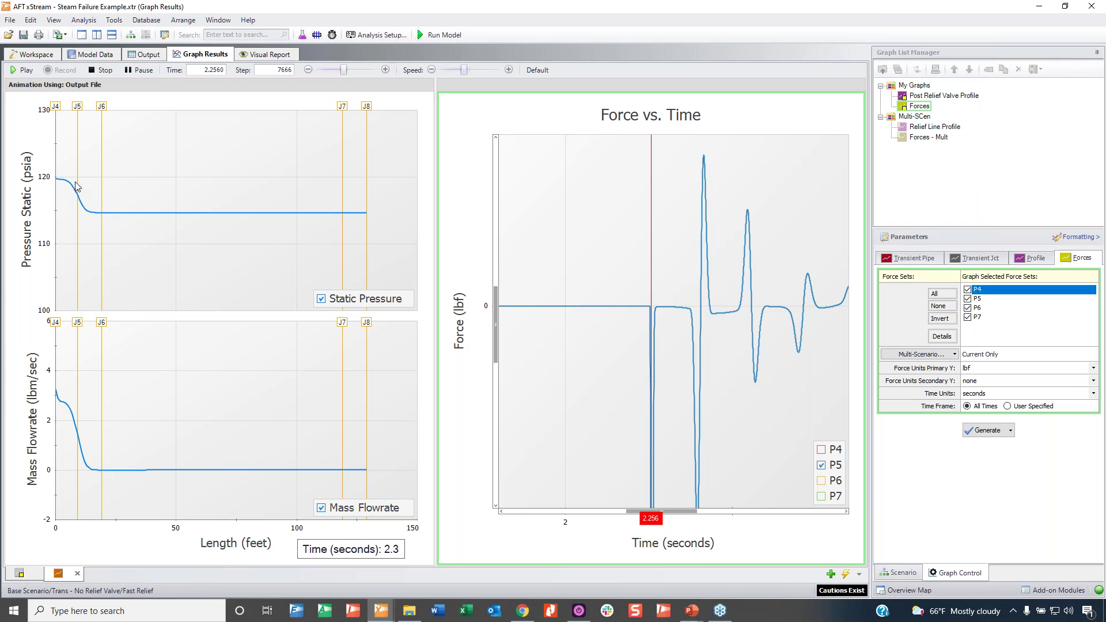
{"action": "left_click", "coordinate": [386, 69]}
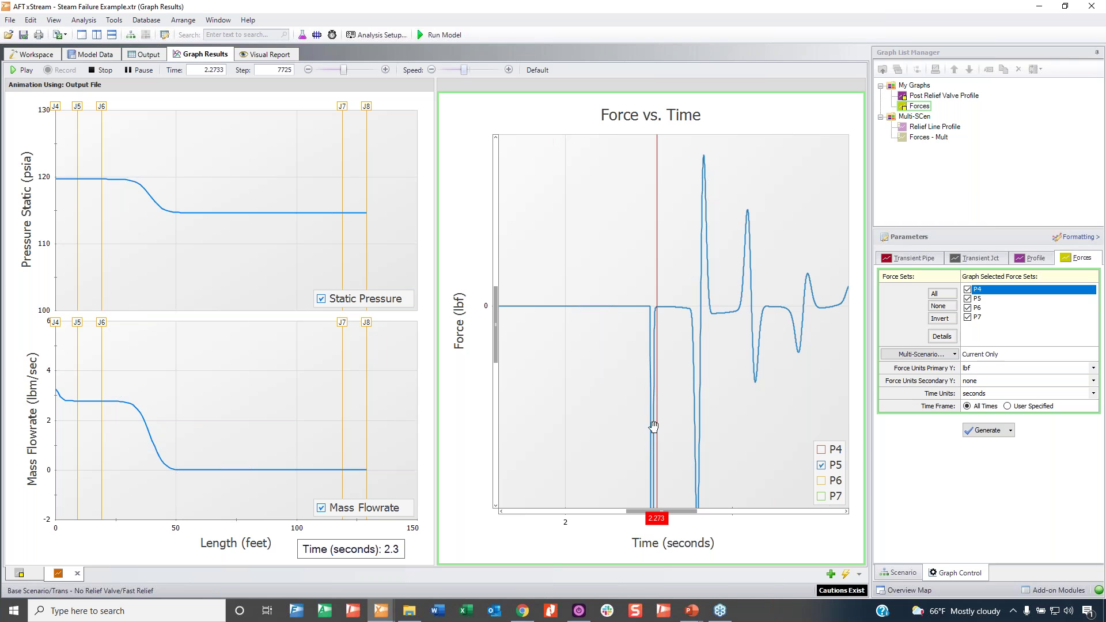
{"action": "scroll", "coordinate": [651, 466], "scroll_direction": "down", "scroll_amount": 5}
{"action": "scroll", "coordinate": [654, 482], "scroll_direction": "down", "scroll_amount": 2}
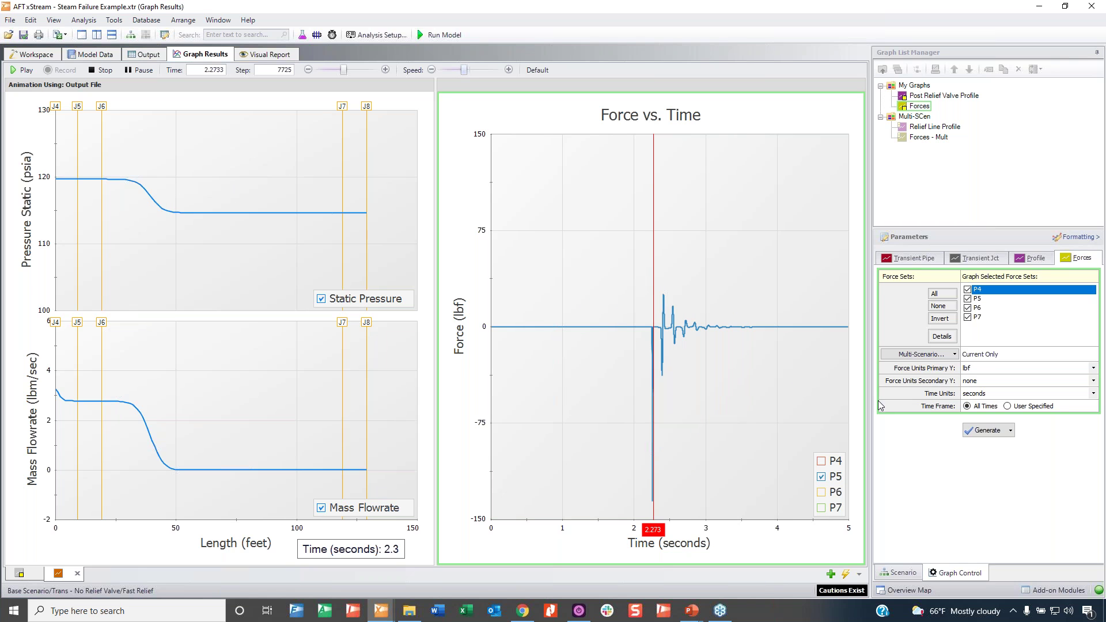
Show only the P6 force curve and examine its initial spike against the wave front between J6 and J7
{"action": "left_click", "coordinate": [833, 493]}
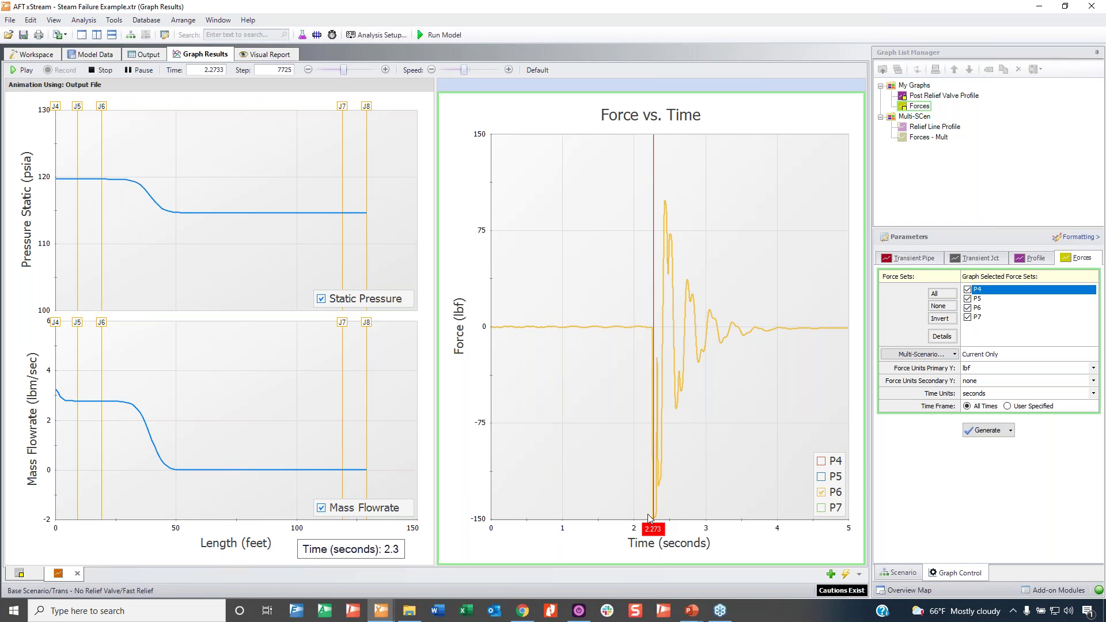
{"action": "scroll", "coordinate": [648, 519], "scroll_direction": "up", "scroll_amount": 3}
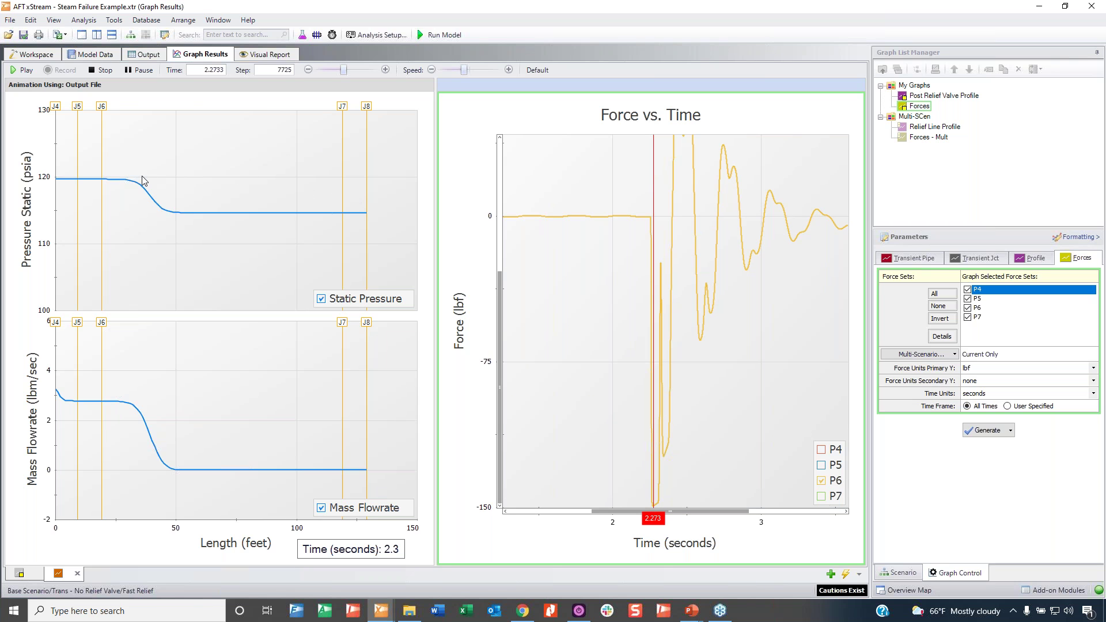
{"action": "scroll", "coordinate": [747, 490], "scroll_direction": "down", "scroll_amount": 2}
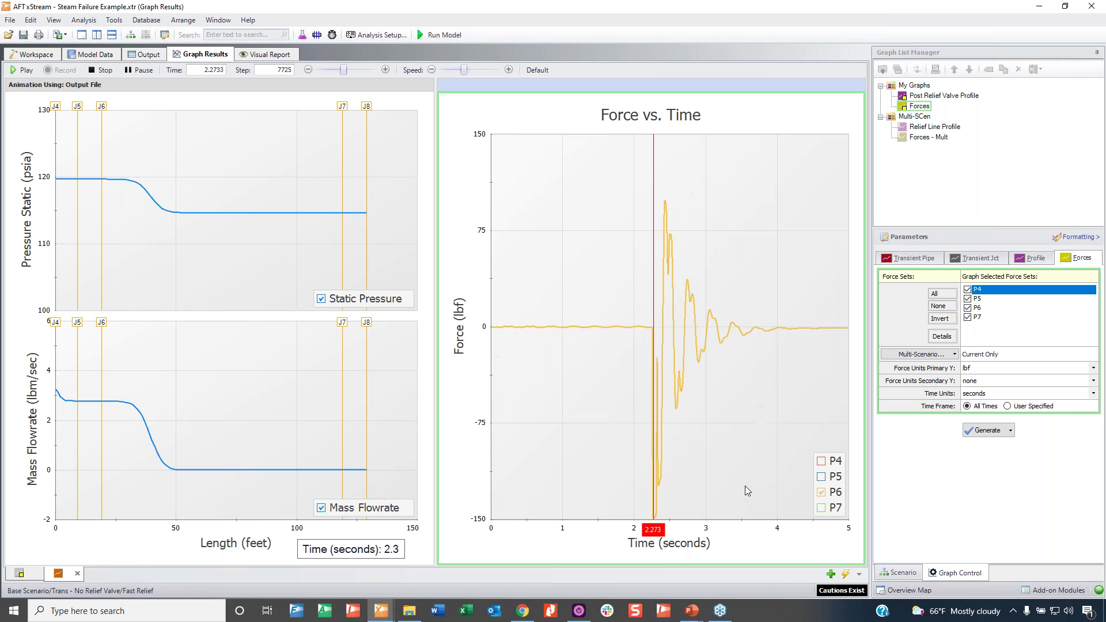
Load all graphs of the Multi-SCen folder together in one tab
{"action": "left_click", "coordinate": [1004, 317]}
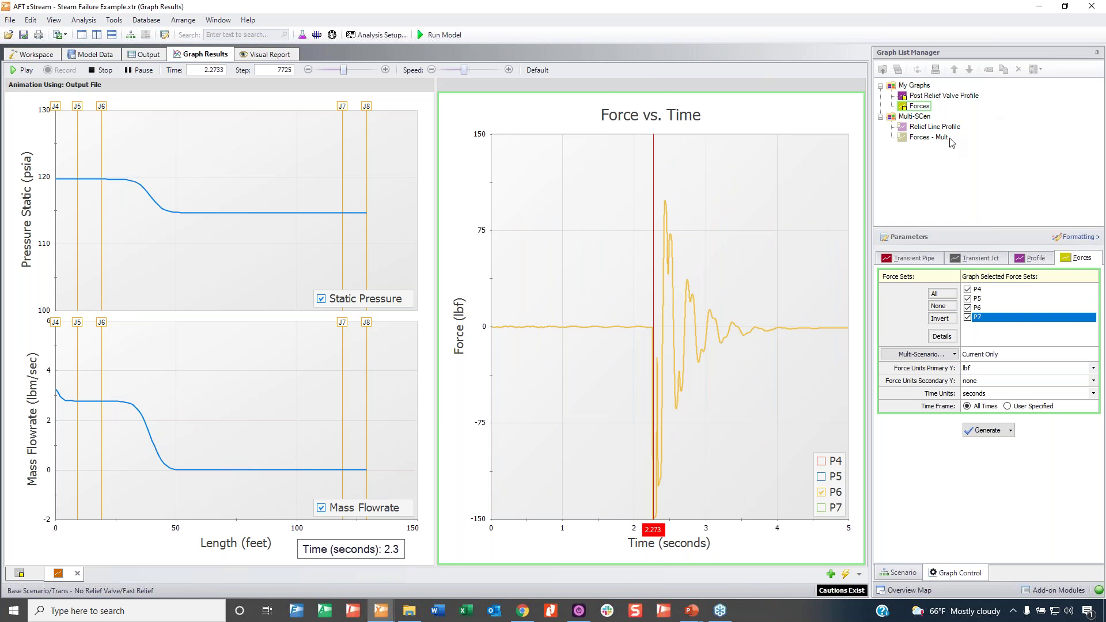
{"action": "right_click", "coordinate": [920, 118]}
{"action": "mouse_move", "coordinate": [989, 164]}
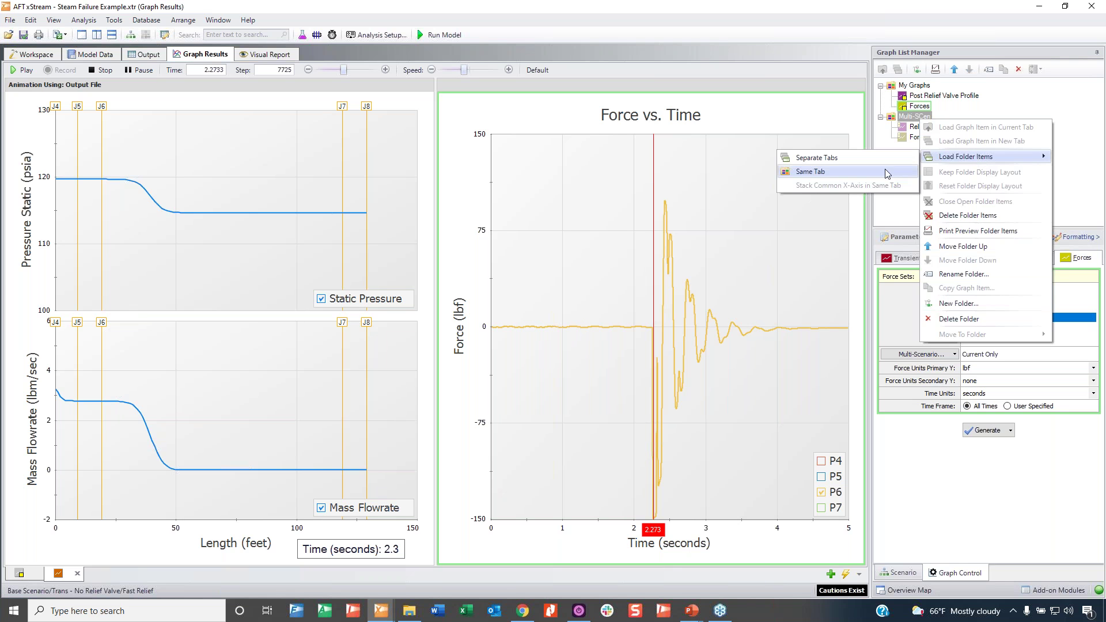
{"action": "left_click", "coordinate": [869, 171]}
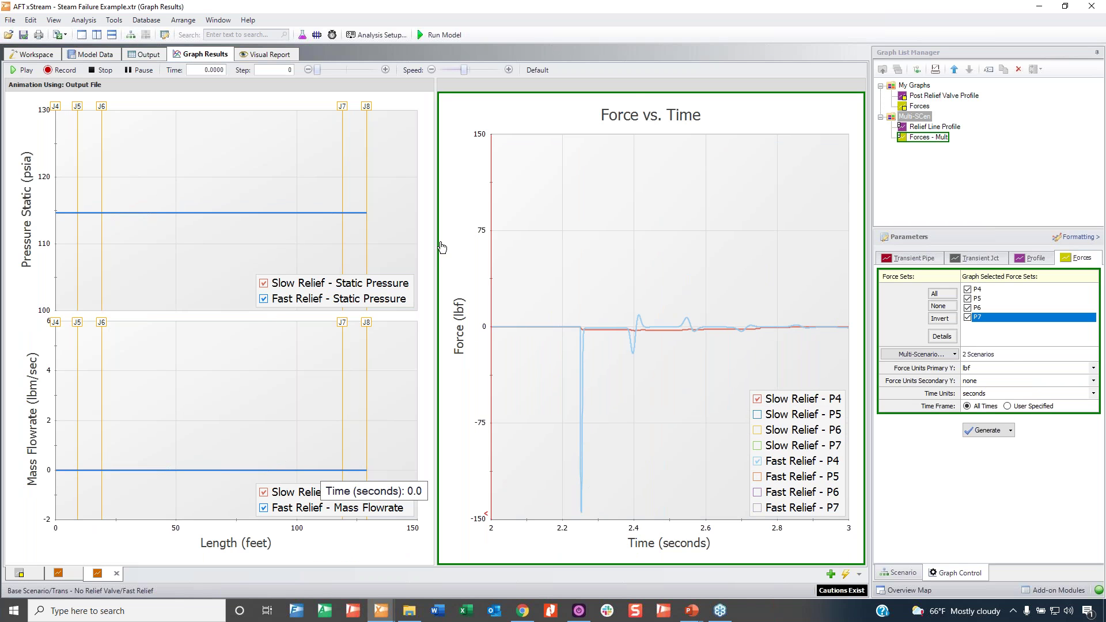
Widen the profile graphs, hide both Fast Relief curves, and briefly play the animation of the Slow Relief profiles
{"action": "left_click_drag", "start_coordinate": [434, 259], "coordinate": [777, 305]}
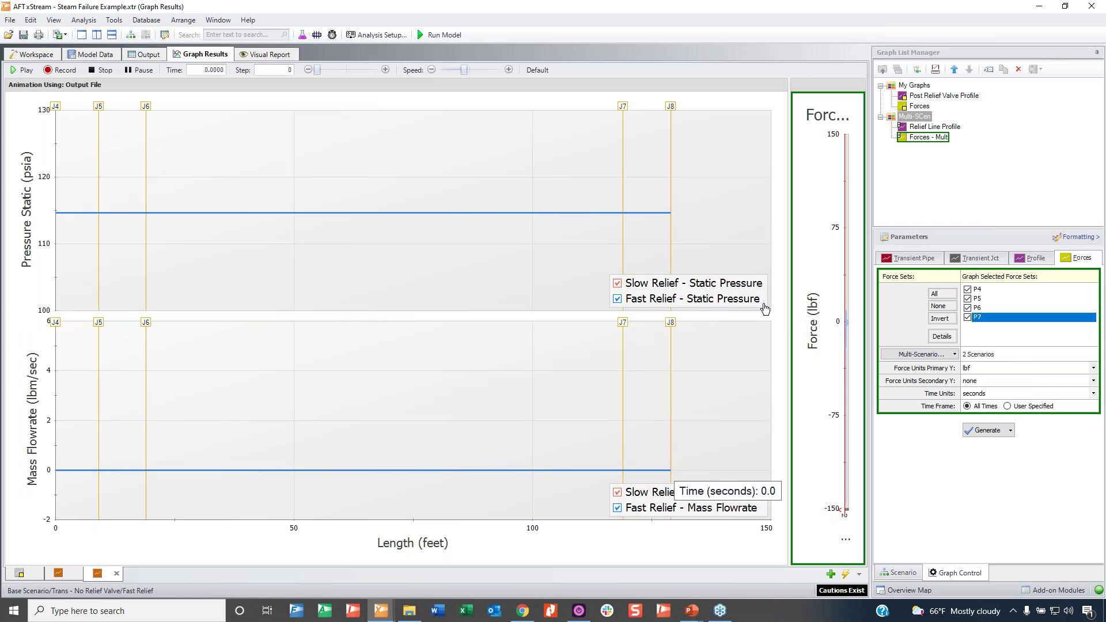
{"action": "left_click", "coordinate": [618, 298]}
{"action": "left_click", "coordinate": [617, 508]}
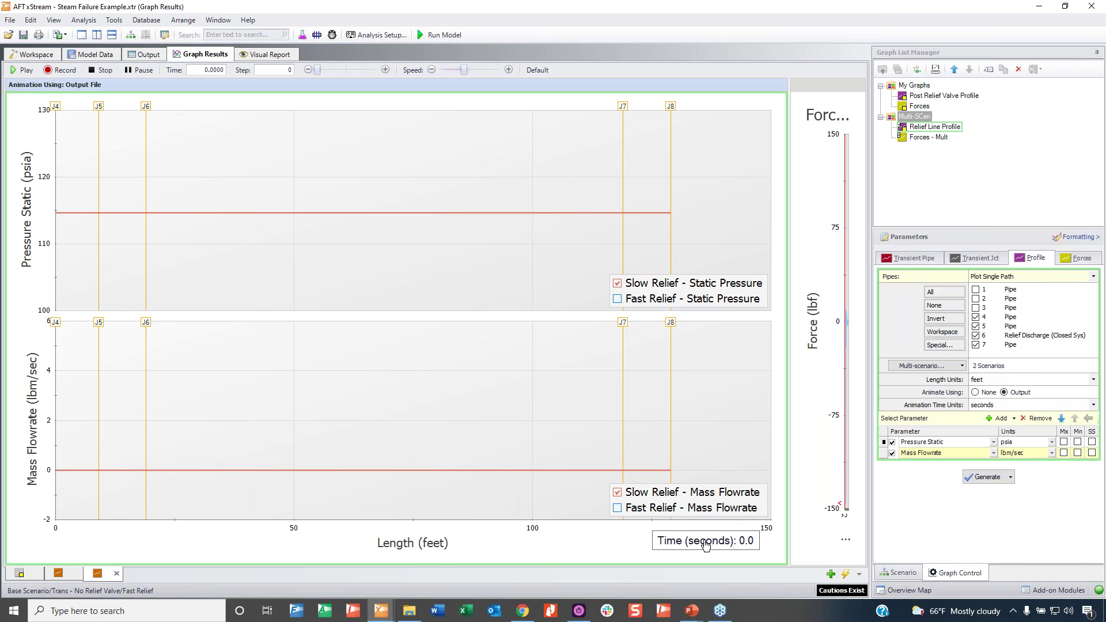
{"action": "left_click", "coordinate": [23, 70]}
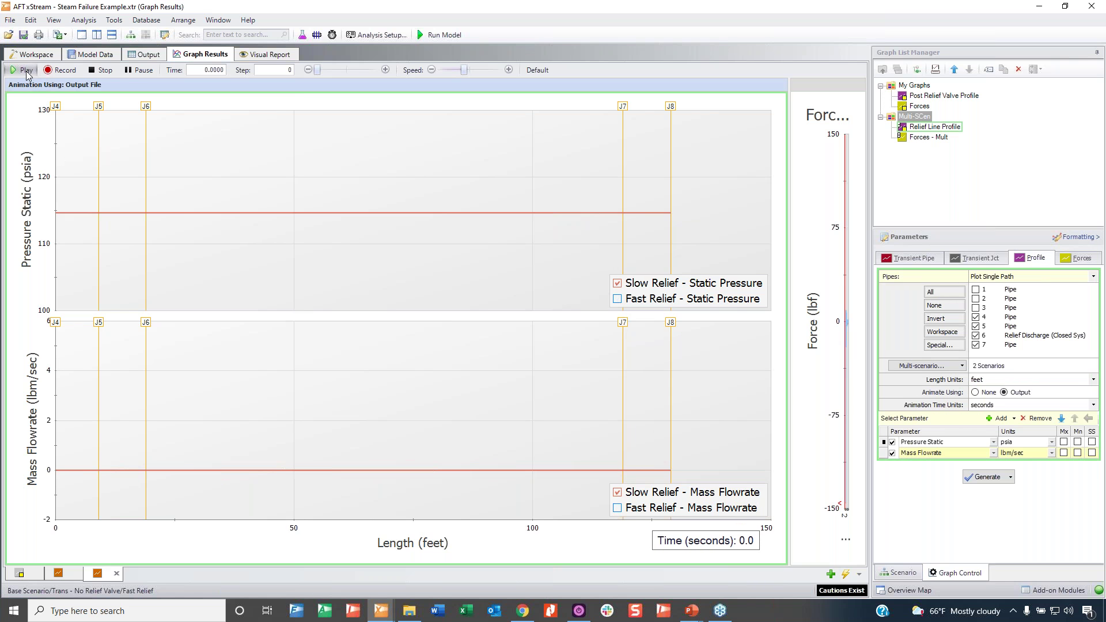
{"action": "left_click", "coordinate": [140, 70]}
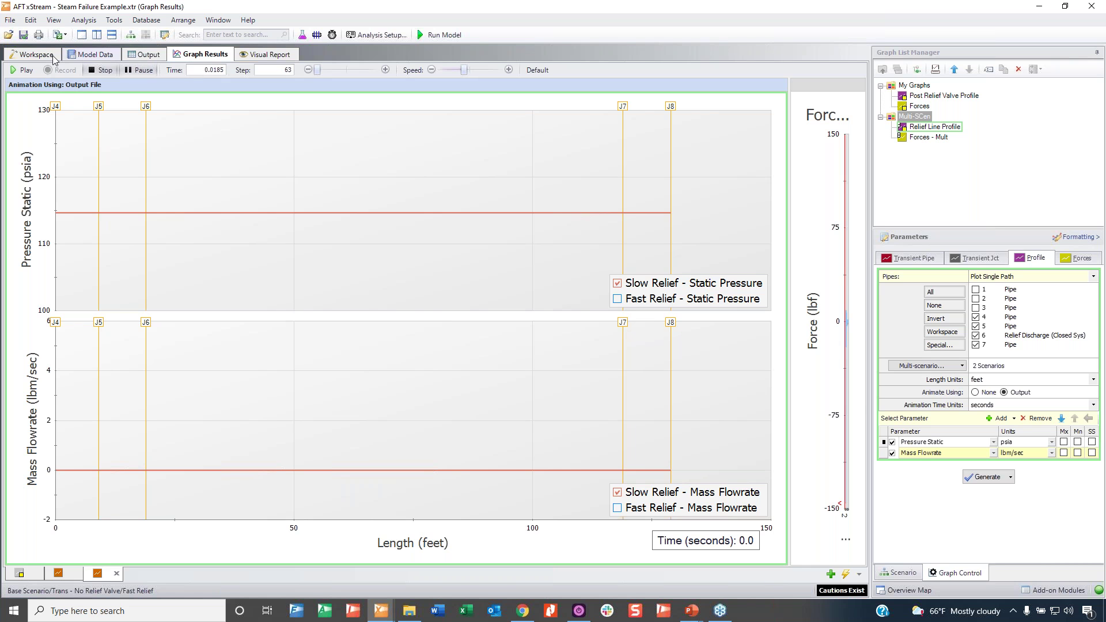
Load the Slow Relief scenario in the output view and check its event messages sorted by time
{"action": "left_click", "coordinate": [147, 54]}
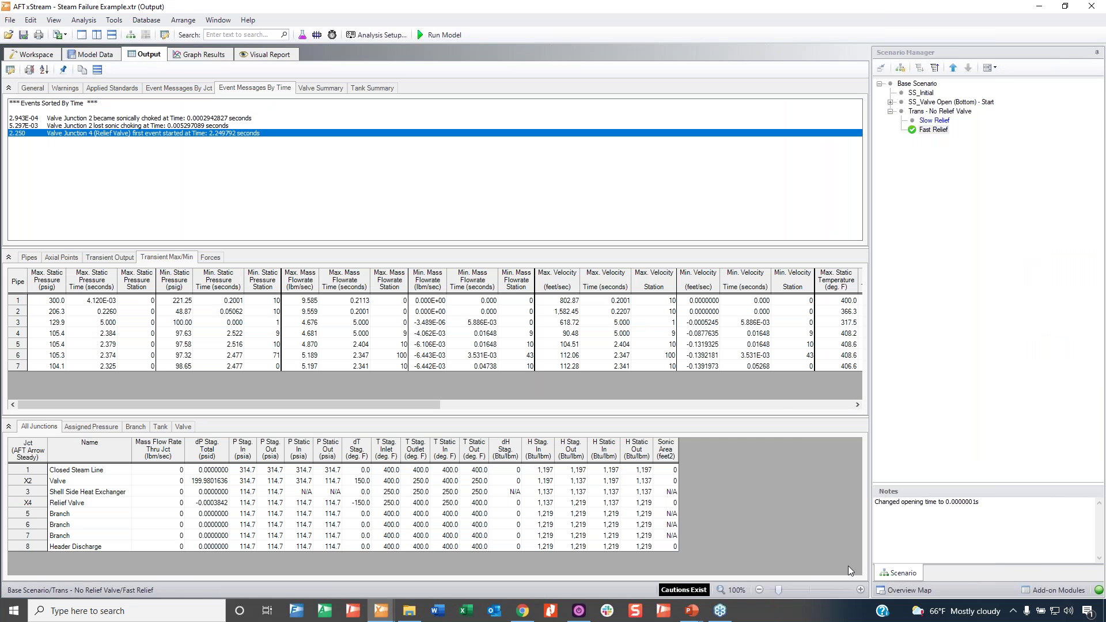
{"action": "double_click", "coordinate": [928, 120]}
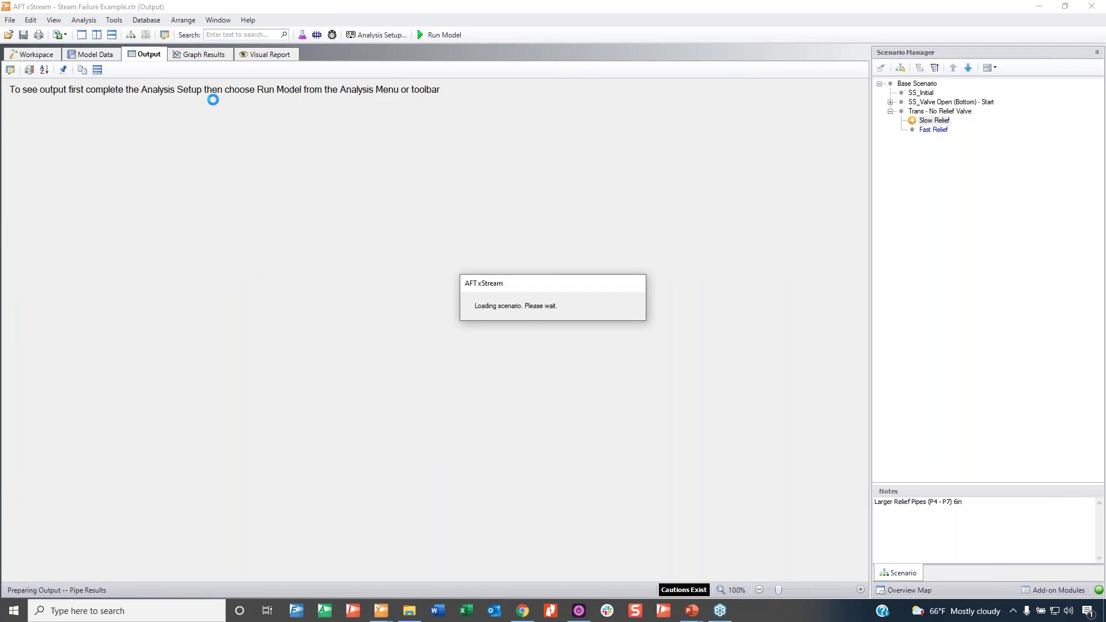
{"action": "left_click", "coordinate": [254, 87]}
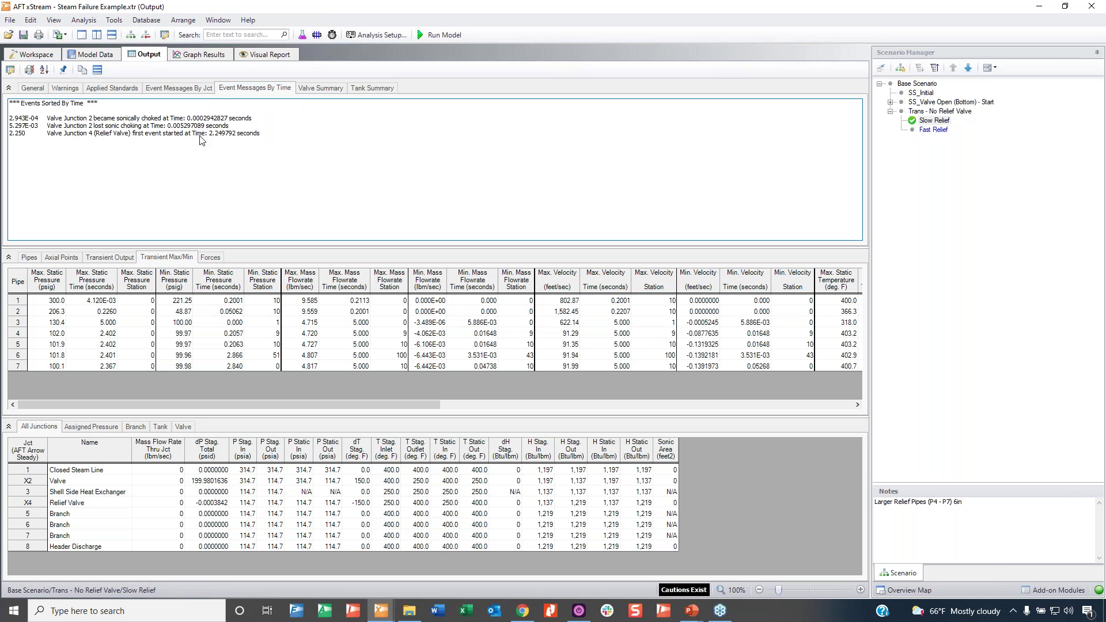
Open the Relief Valve junction's transient data in the Slow Relief model to examine its opening profile
{"action": "left_click", "coordinate": [38, 54]}
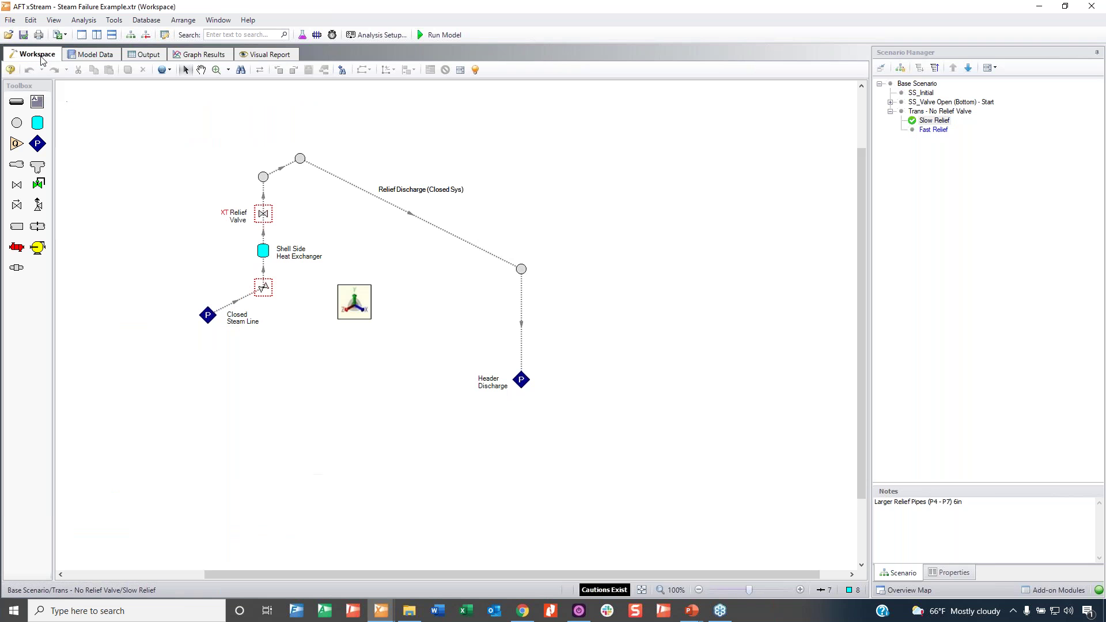
{"action": "double_click", "coordinate": [264, 213]}
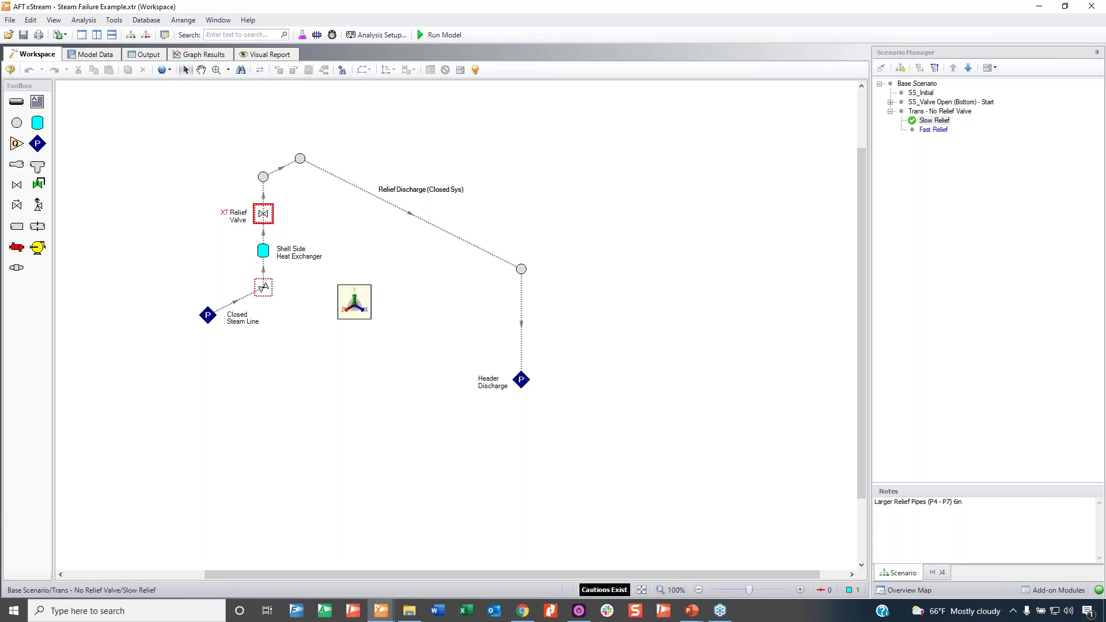
{"action": "key", "text": "ctrl+Tab"}
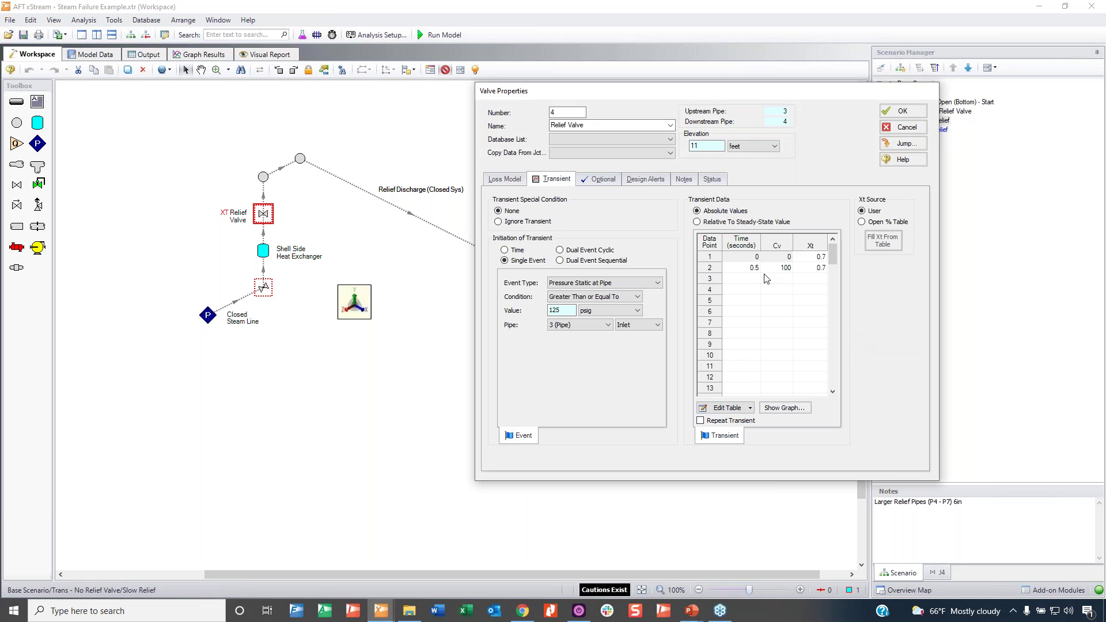
Close the valve properties without changes and check the Relief Valve's opening event in the output's time-sorted event messages
{"action": "left_click", "coordinate": [907, 127]}
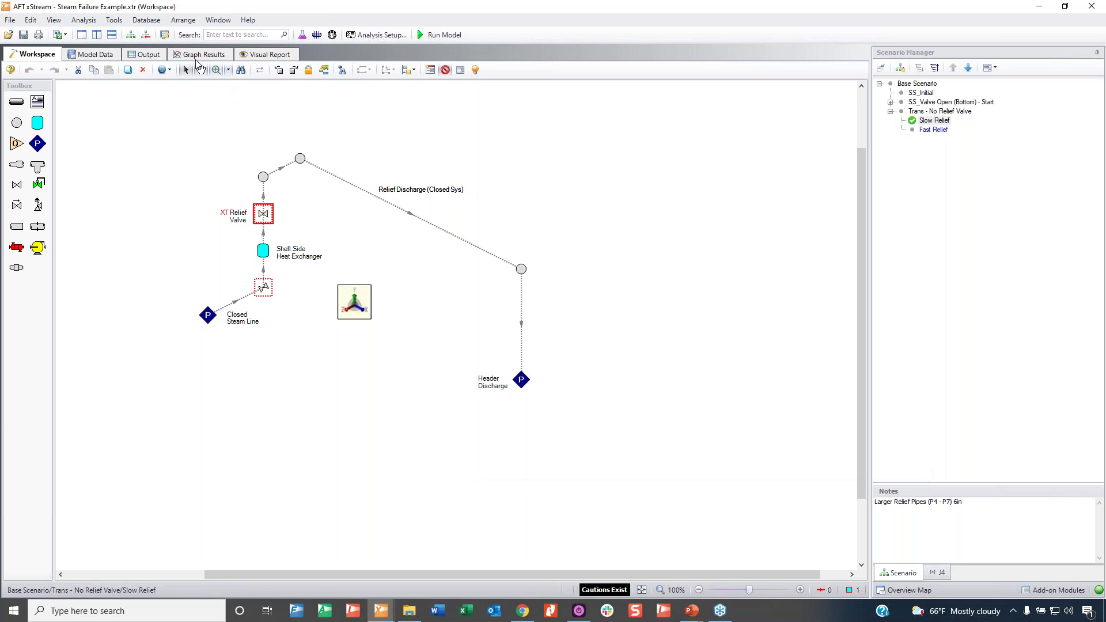
{"action": "left_click", "coordinate": [151, 55]}
{"action": "left_click", "coordinate": [186, 134]}
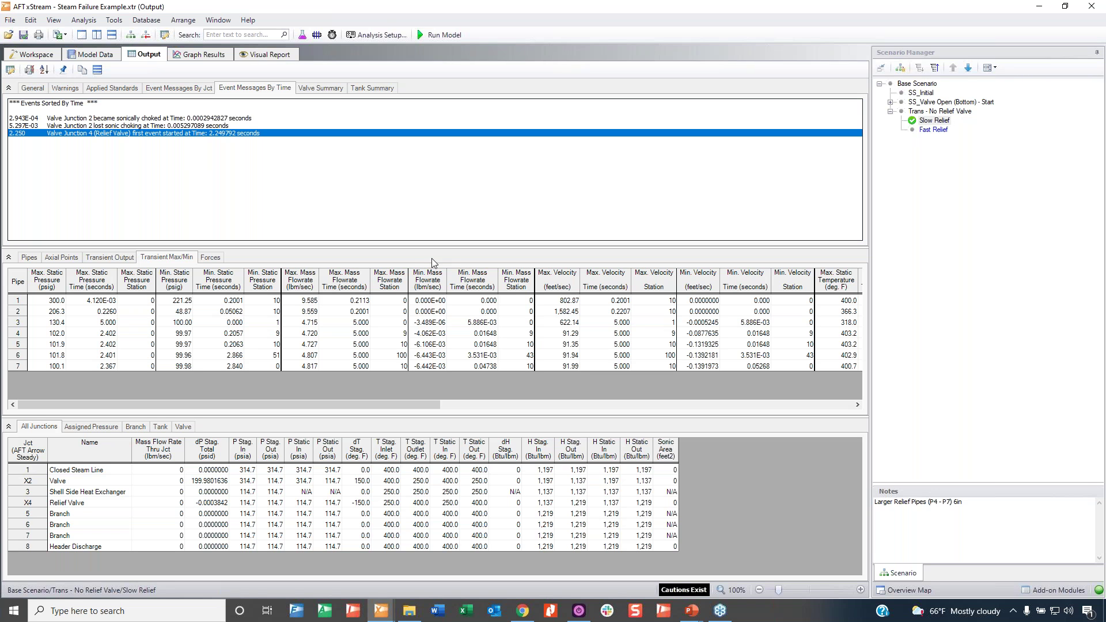
Reload all graphs of the Multi-SCen folder together in the graph results
{"action": "left_click", "coordinate": [218, 56]}
{"action": "right_click", "coordinate": [919, 116]}
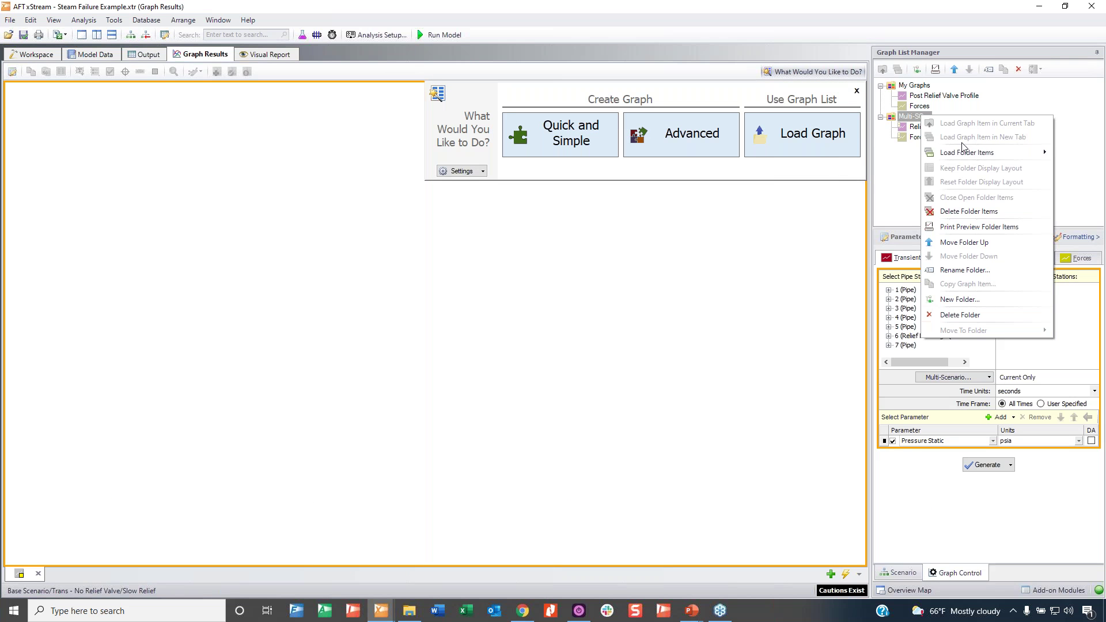
{"action": "mouse_move", "coordinate": [961, 154]}
{"action": "left_click", "coordinate": [856, 167]}
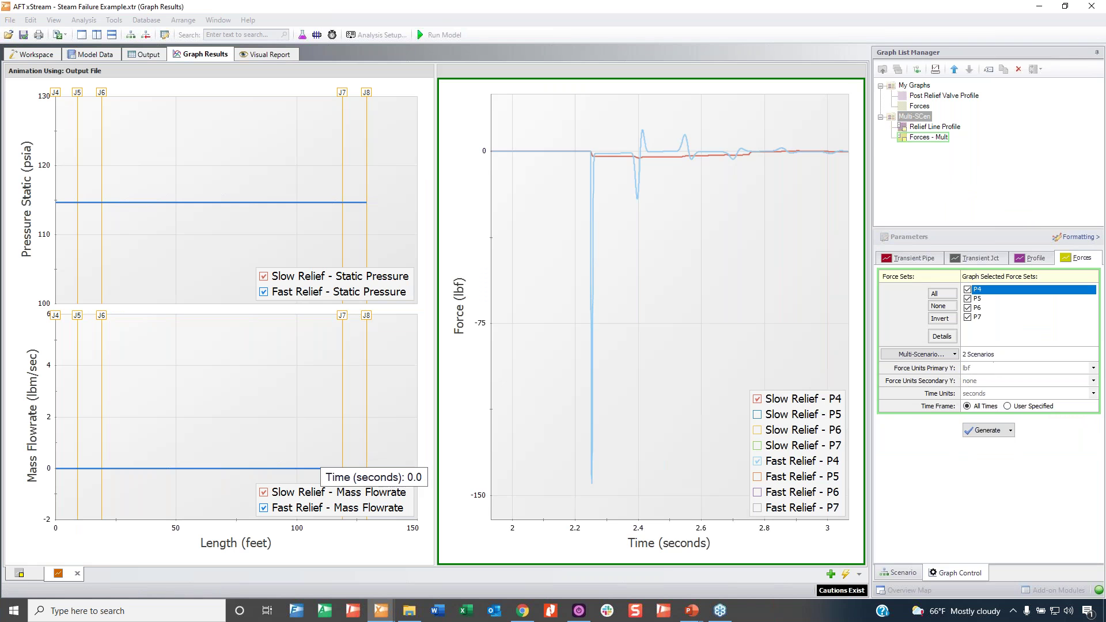
Widen the pressure and mass flow profile graphs and hide both Fast Relief curves
{"action": "left_click_drag", "start_coordinate": [435, 407], "coordinate": [741, 410]}
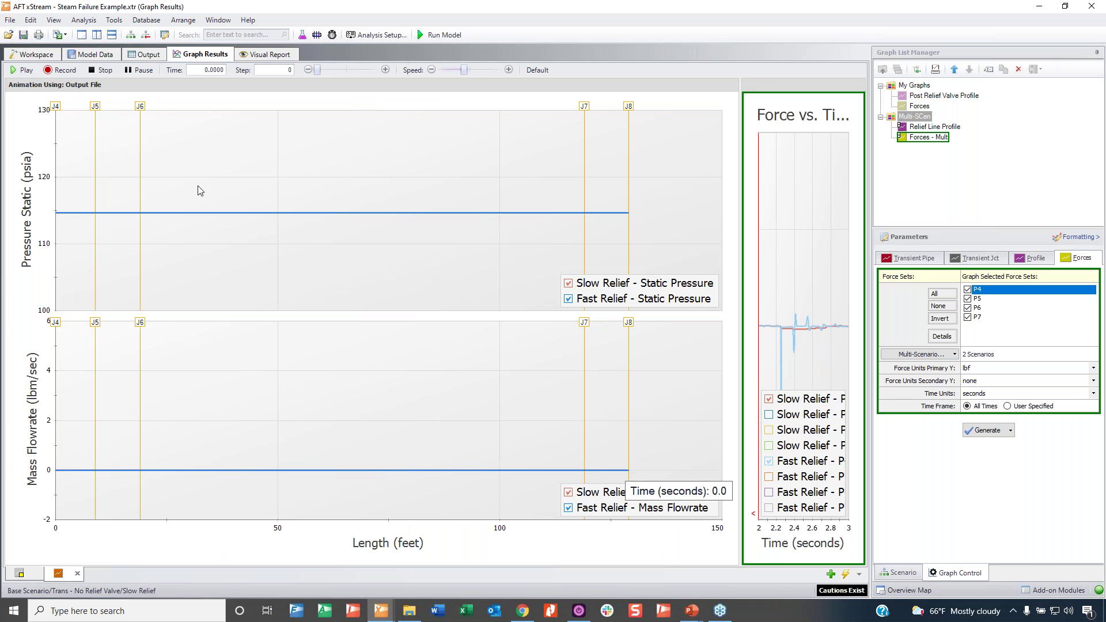
{"action": "left_click", "coordinate": [568, 298]}
{"action": "left_click", "coordinate": [568, 507]}
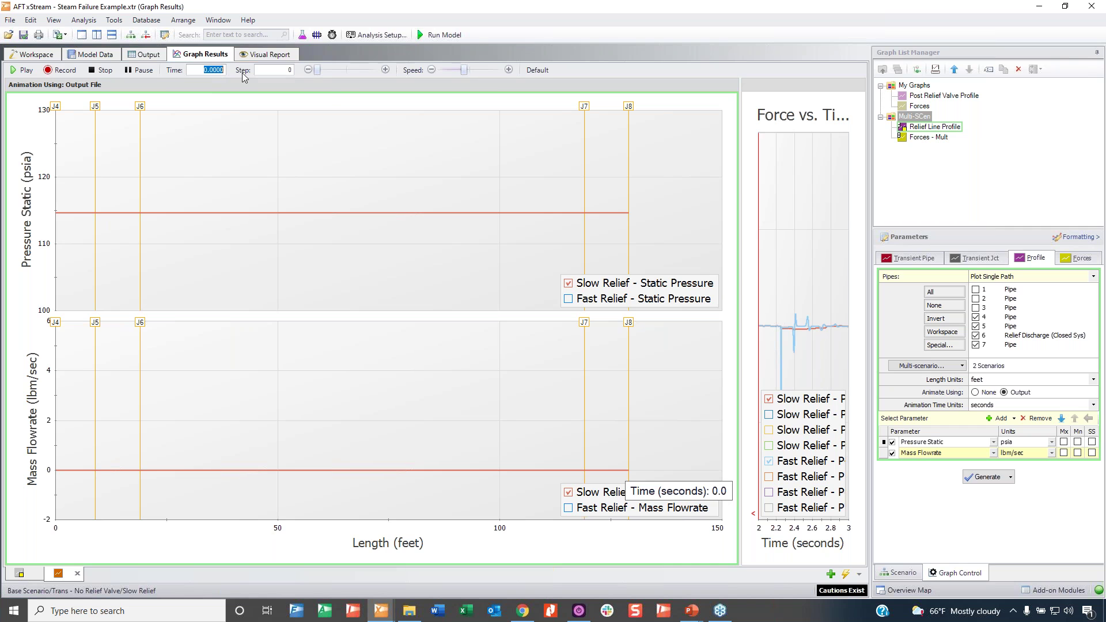
Play the Slow Relief profile animation from 2.24 seconds and pause it at about 2.43 seconds
{"action": "type", "text": "2"}
{"action": "key", "text": "Return"}
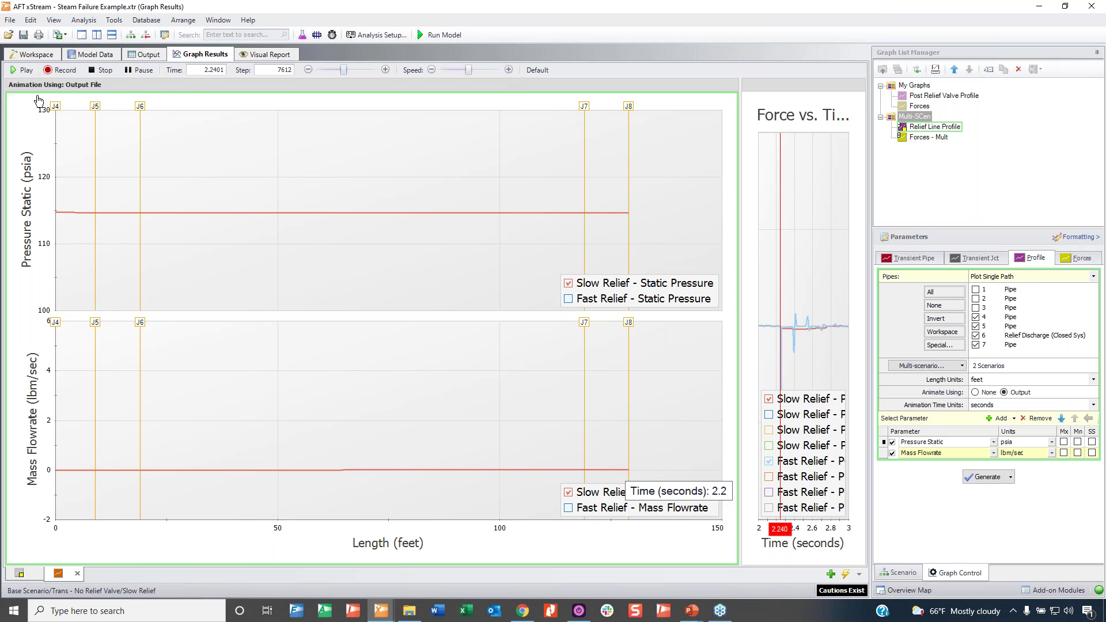
{"action": "left_click", "coordinate": [25, 70]}
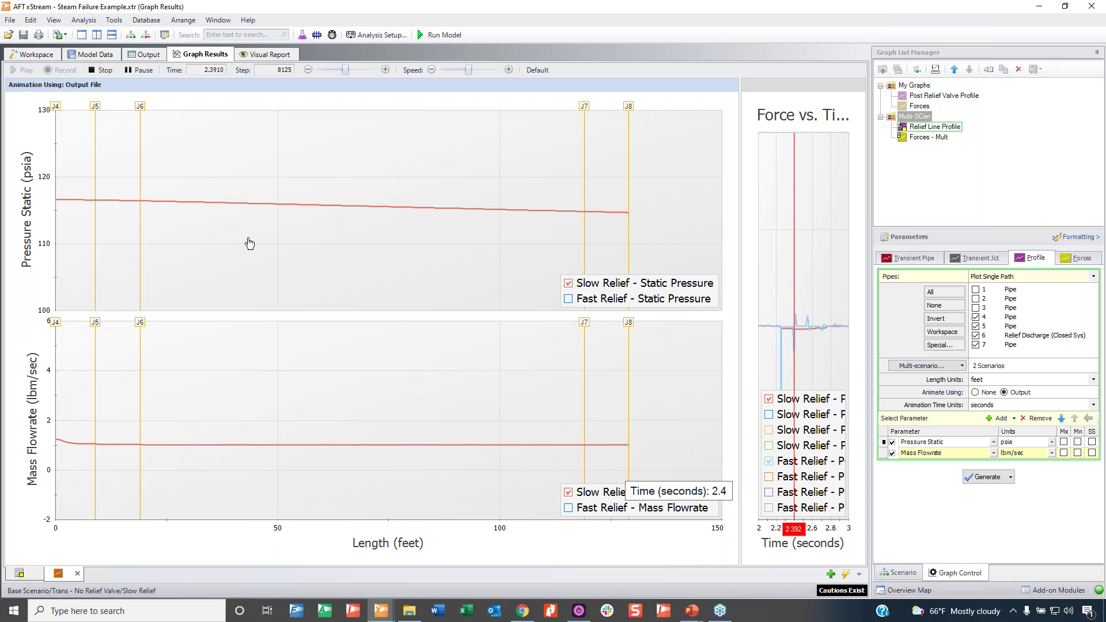
{"action": "left_click", "coordinate": [144, 72]}
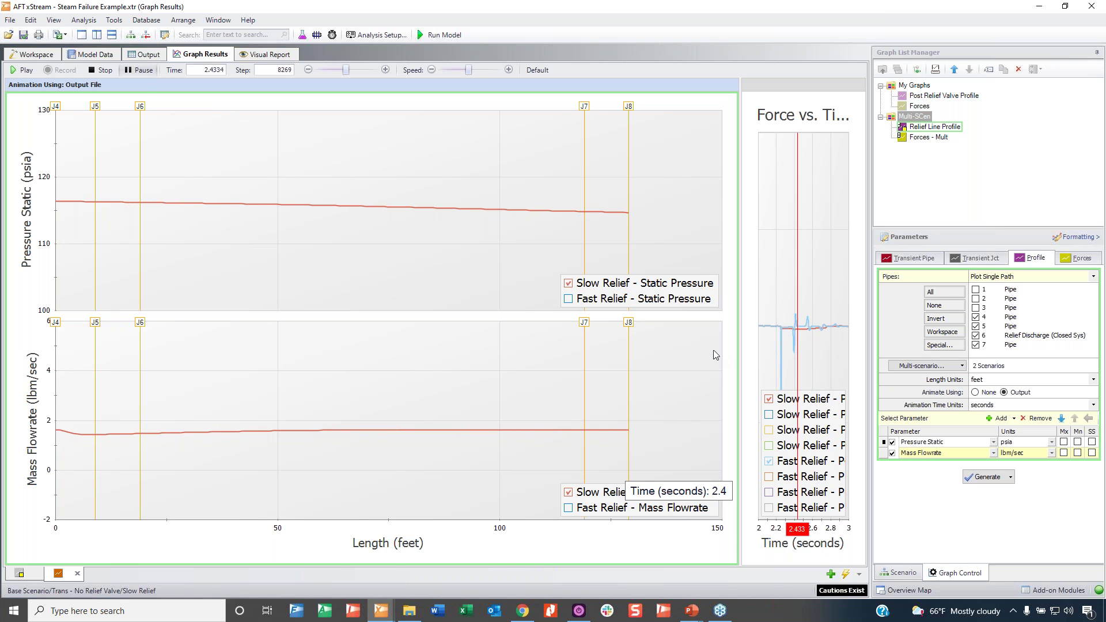
Widen the Force vs. Time graph and leave only the Slow Relief P4 force curve shown
{"action": "left_click_drag", "start_coordinate": [744, 353], "coordinate": [512, 387]}
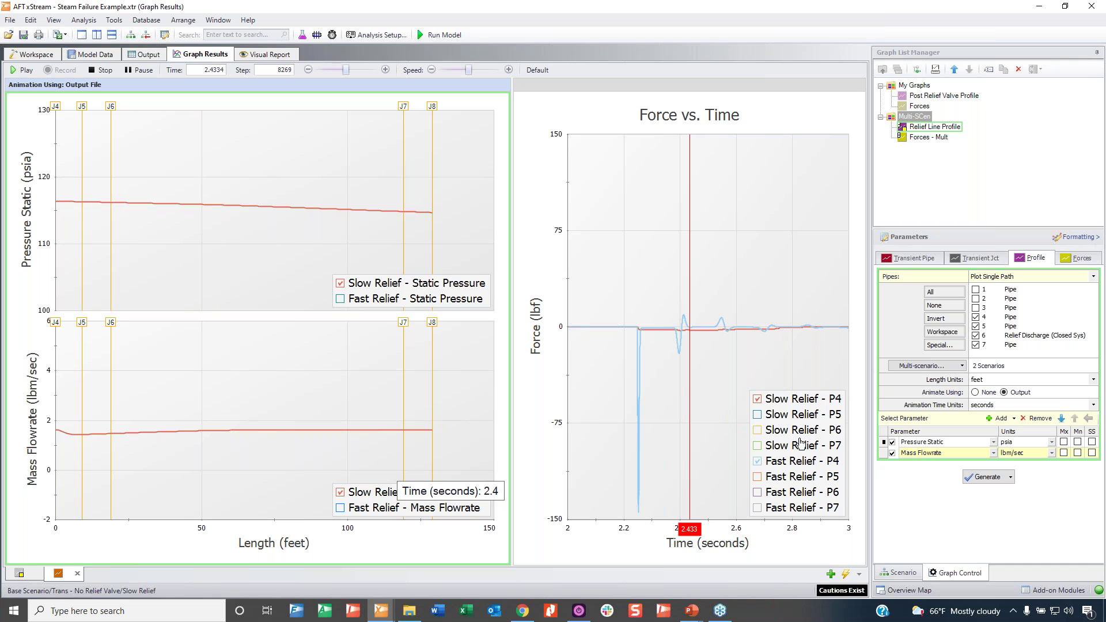
{"action": "left_click", "coordinate": [757, 400]}
{"action": "left_click", "coordinate": [758, 461]}
Try to set the animation time to 2.24 seconds and dismiss the error dialog
{"action": "double_click", "coordinate": [233, 71]}
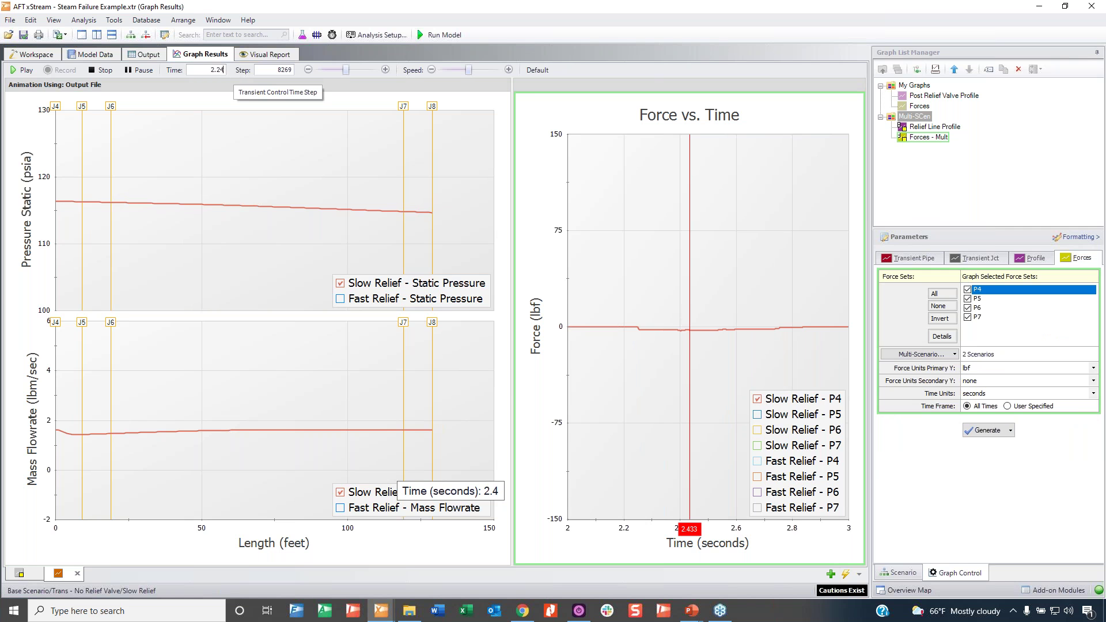
{"action": "key", "text": "Return"}
{"action": "left_click", "coordinate": [666, 237]}
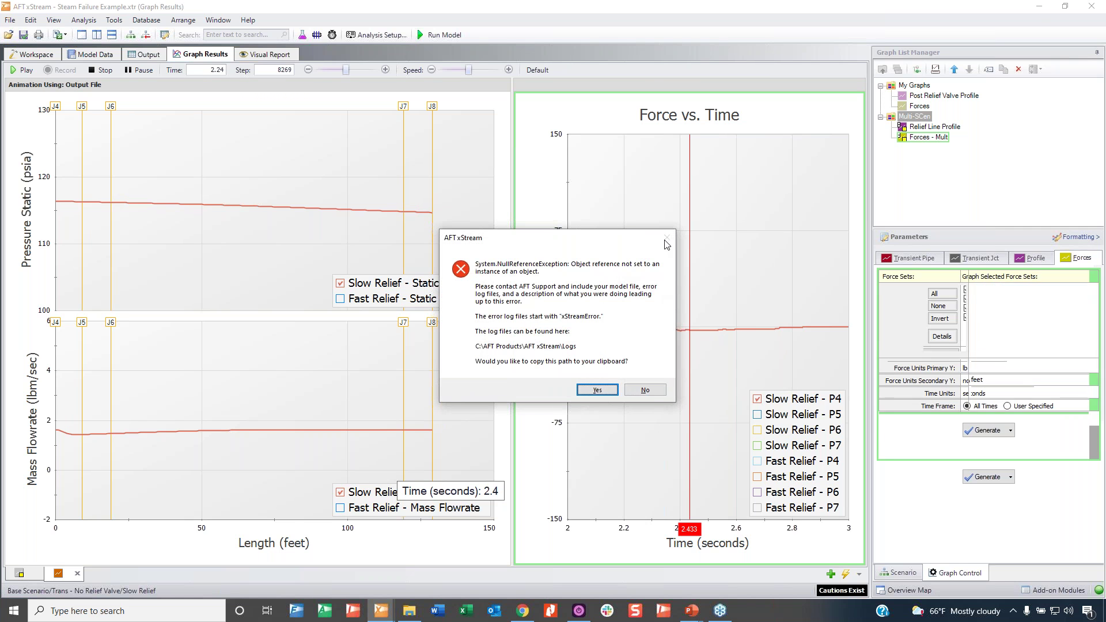
Replay the Slow Relief profiles from 2.24 seconds alongside the P4 force curve, pausing at about 2.51 seconds
{"action": "left_click", "coordinate": [21, 70]}
{"action": "type", "text": "2"}
{"action": "key", "text": "Return"}
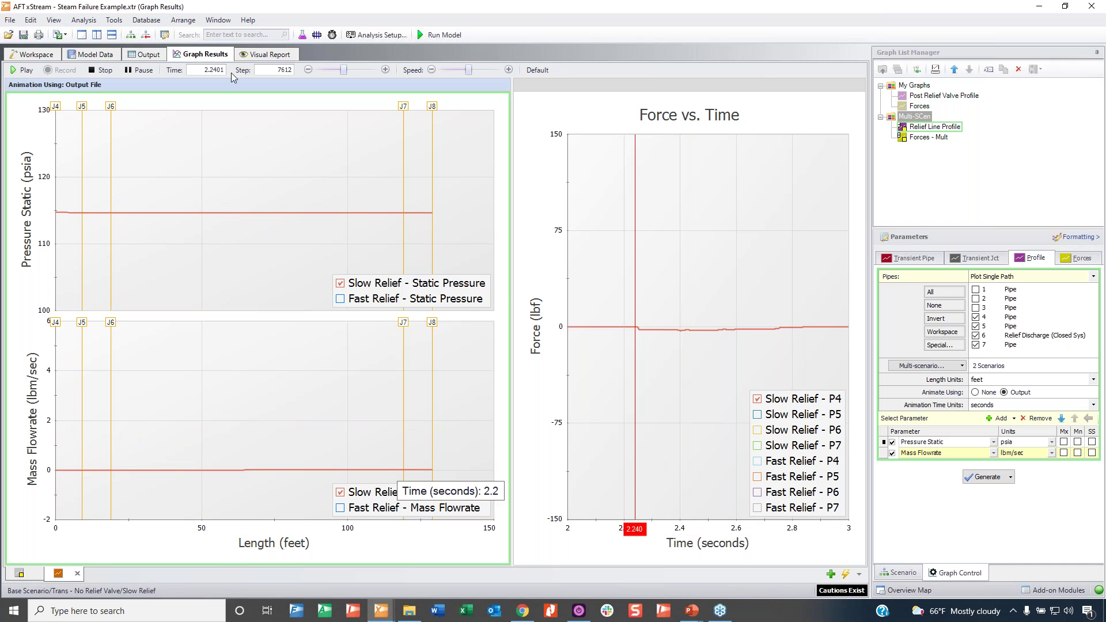
{"action": "left_click", "coordinate": [23, 69]}
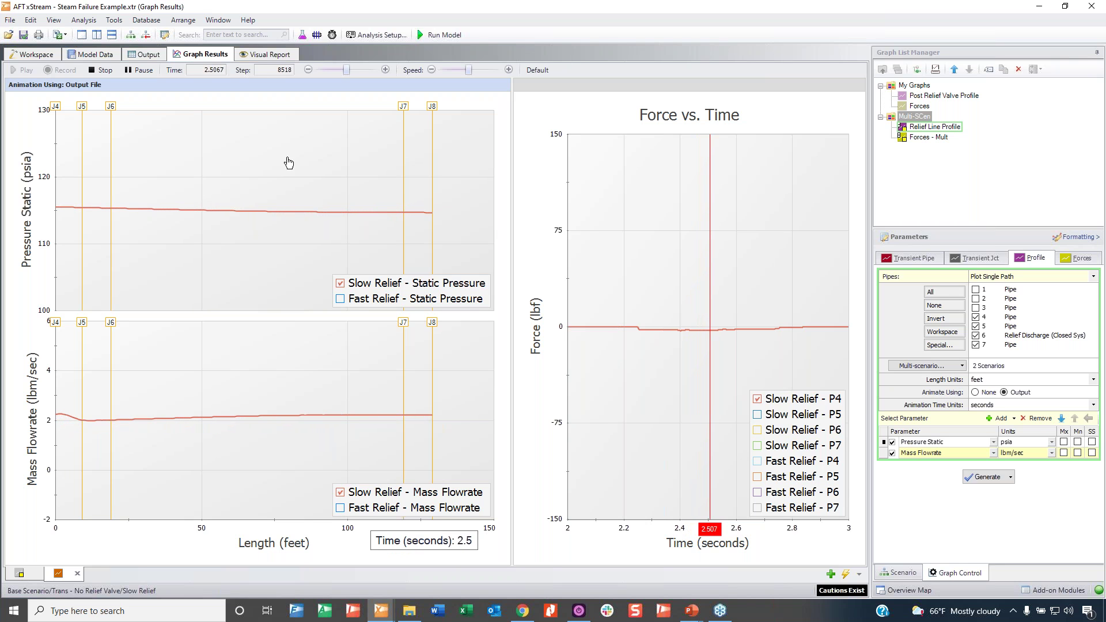
{"action": "left_click", "coordinate": [379, 289]}
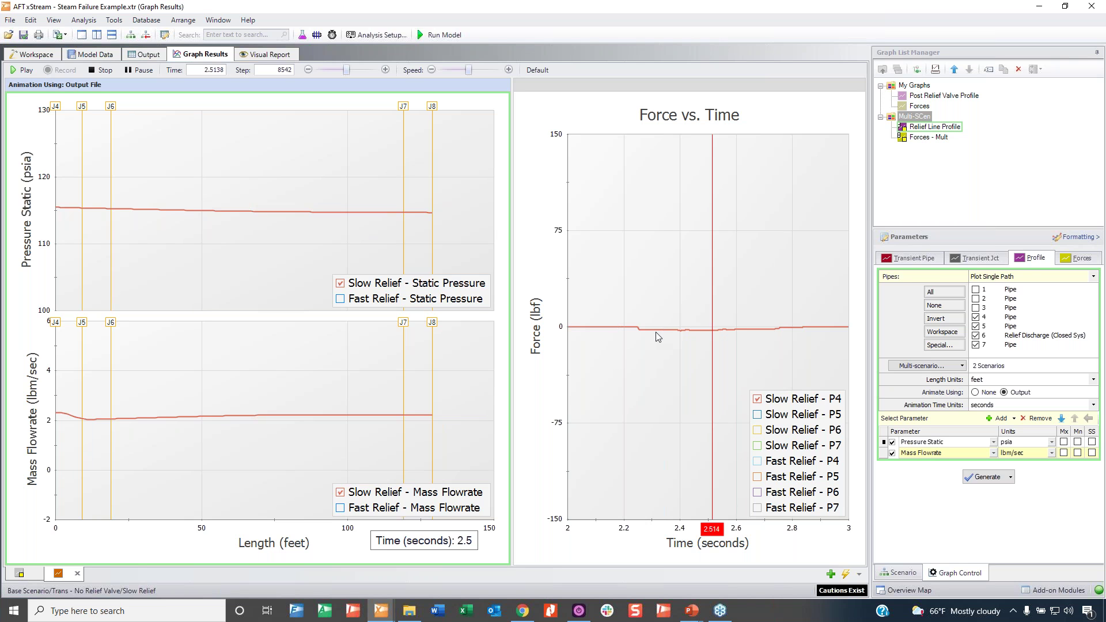
Examine the Slow Relief P5, P6 and P7 force curves, briefly overlaying Fast Relief P7 for comparison
{"action": "left_click", "coordinate": [757, 414]}
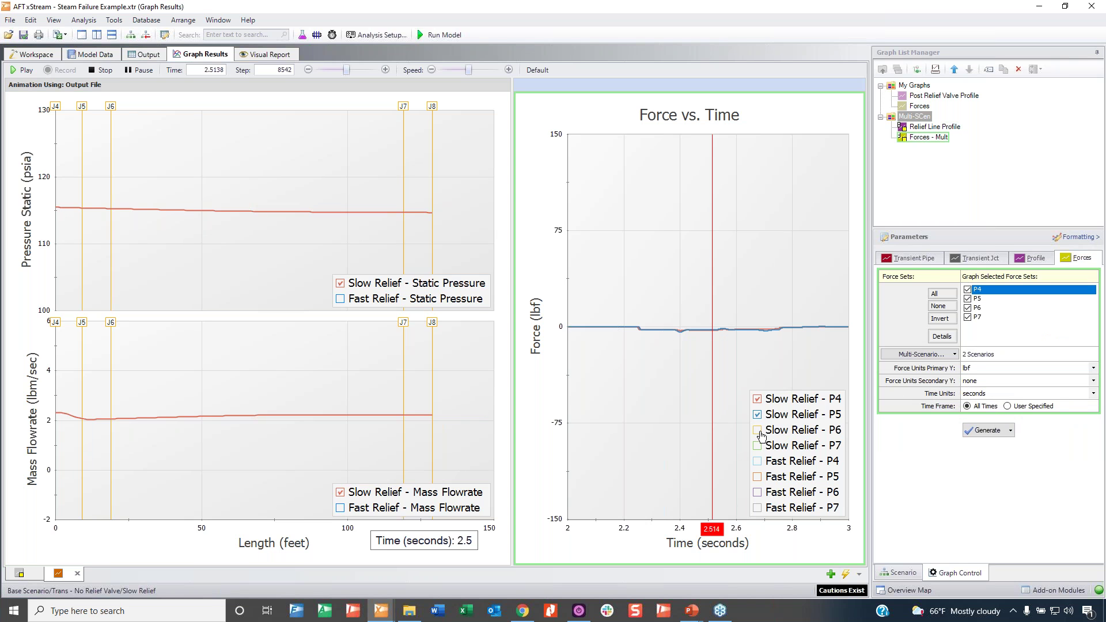
{"action": "left_click", "coordinate": [758, 431]}
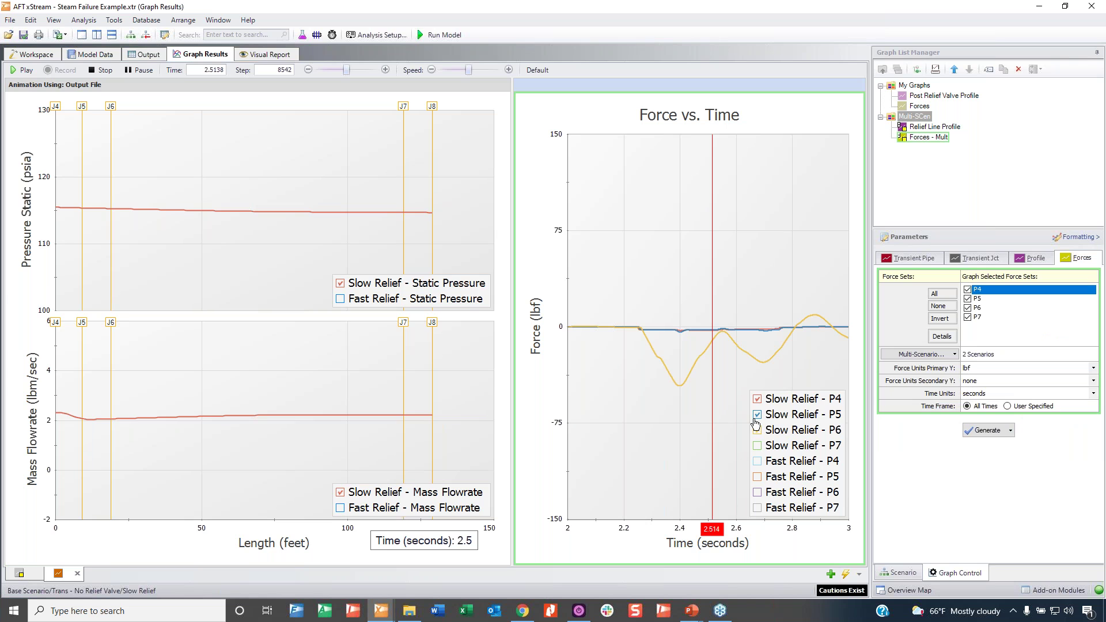
{"action": "left_click", "coordinate": [758, 430]}
{"action": "left_click", "coordinate": [757, 447]}
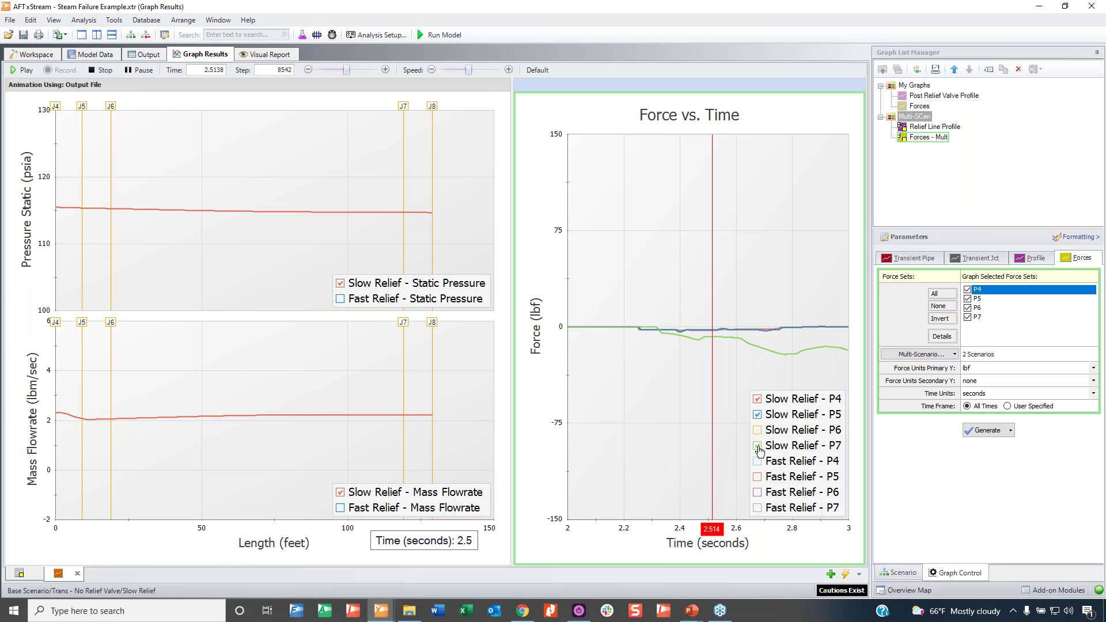
{"action": "left_click", "coordinate": [757, 507]}
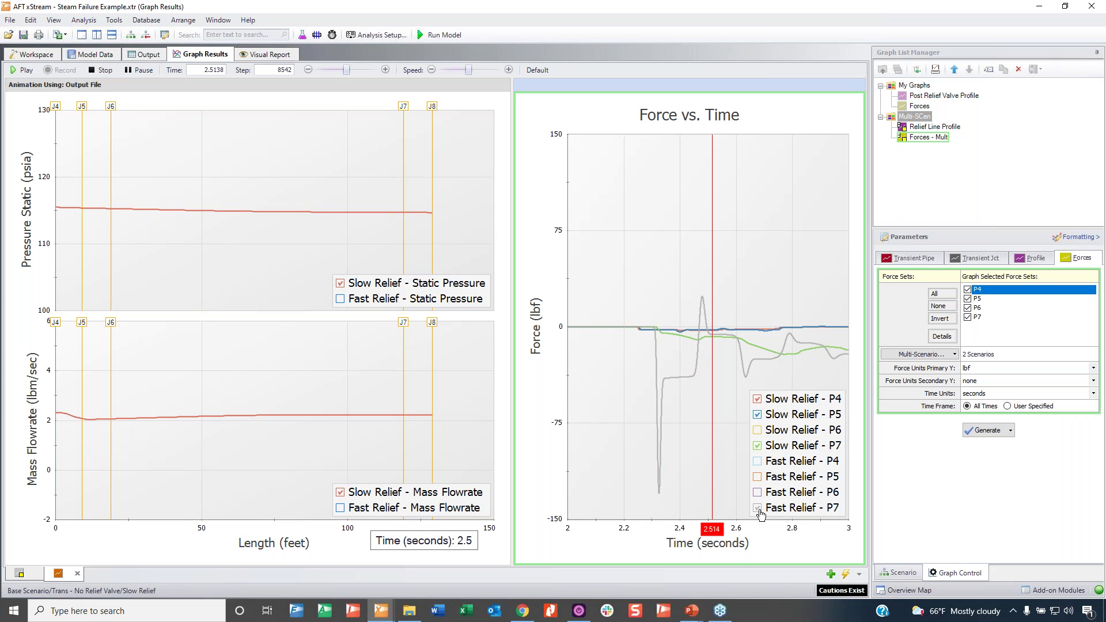
{"action": "left_click", "coordinate": [759, 510]}
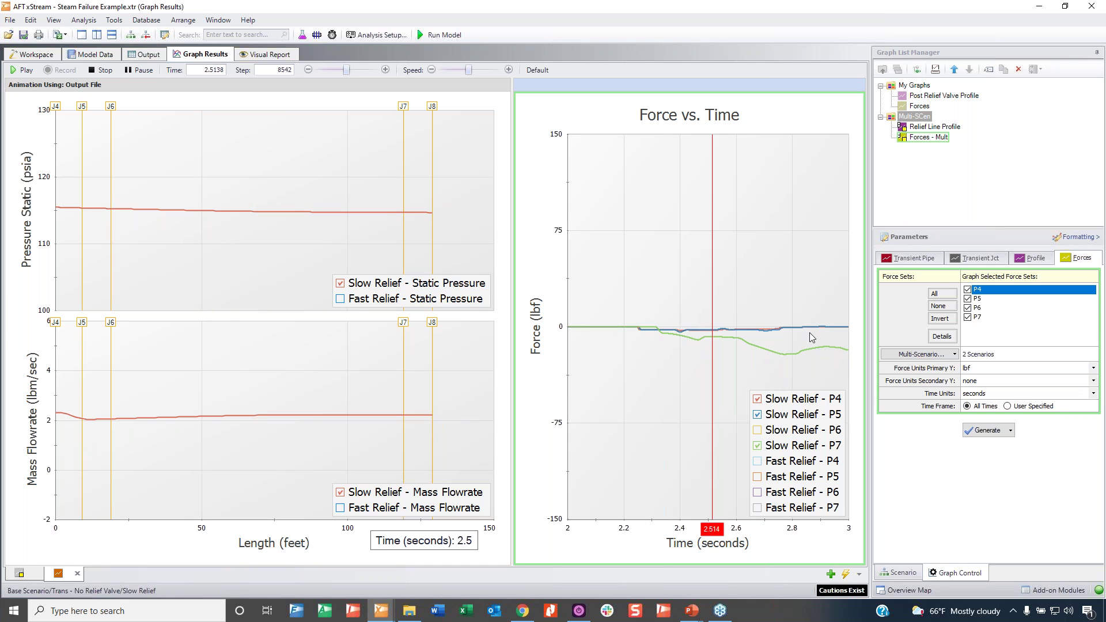
Relate the Slow and Fast Relief P7 force curves to the pipe at the Header Discharge in the workspace model
{"action": "left_click", "coordinate": [33, 54]}
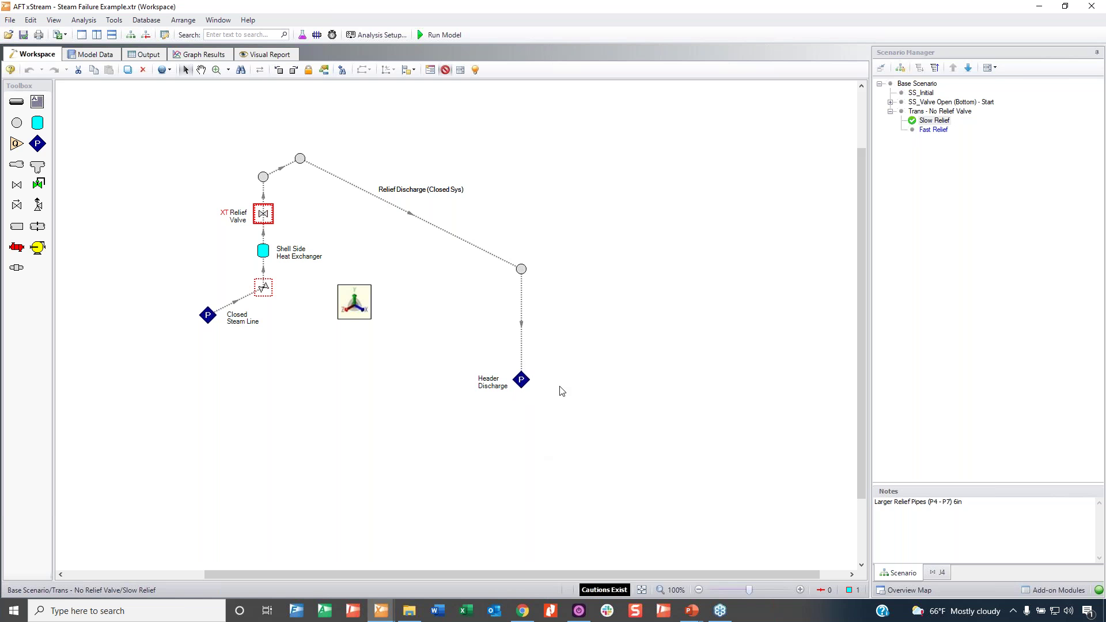
{"action": "left_click", "coordinate": [202, 54]}
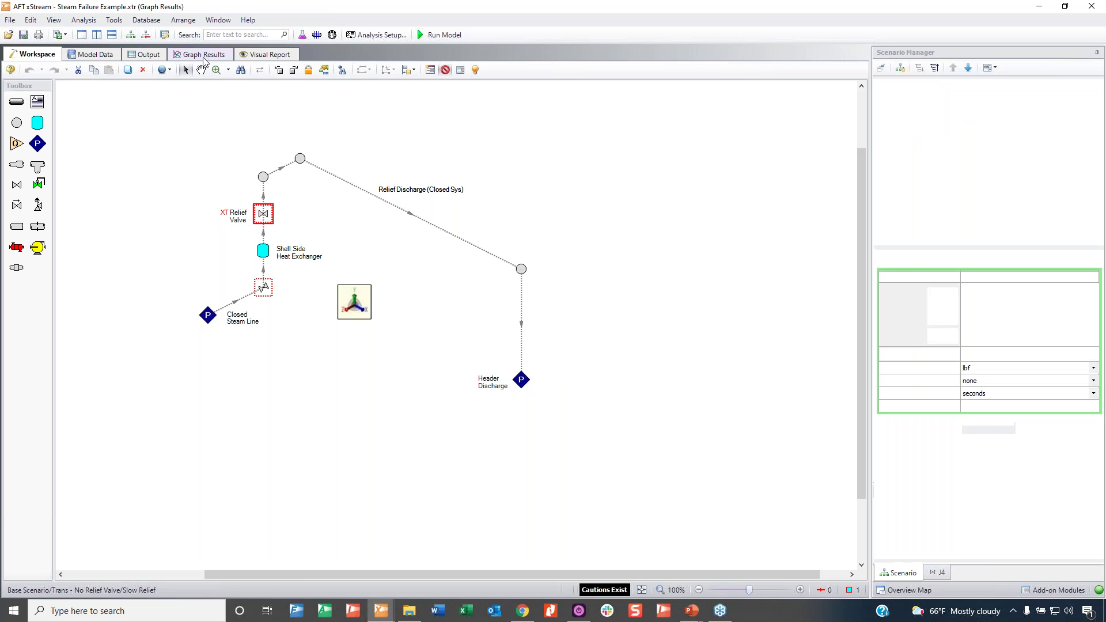
{"action": "left_click", "coordinate": [757, 507]}
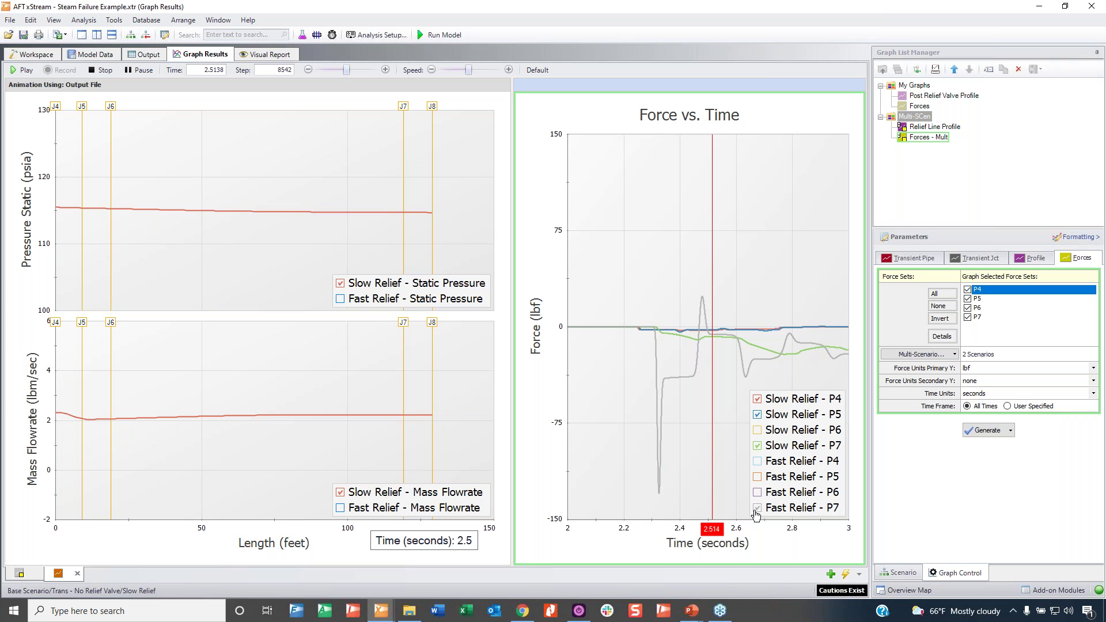
{"action": "left_click", "coordinate": [33, 54]}
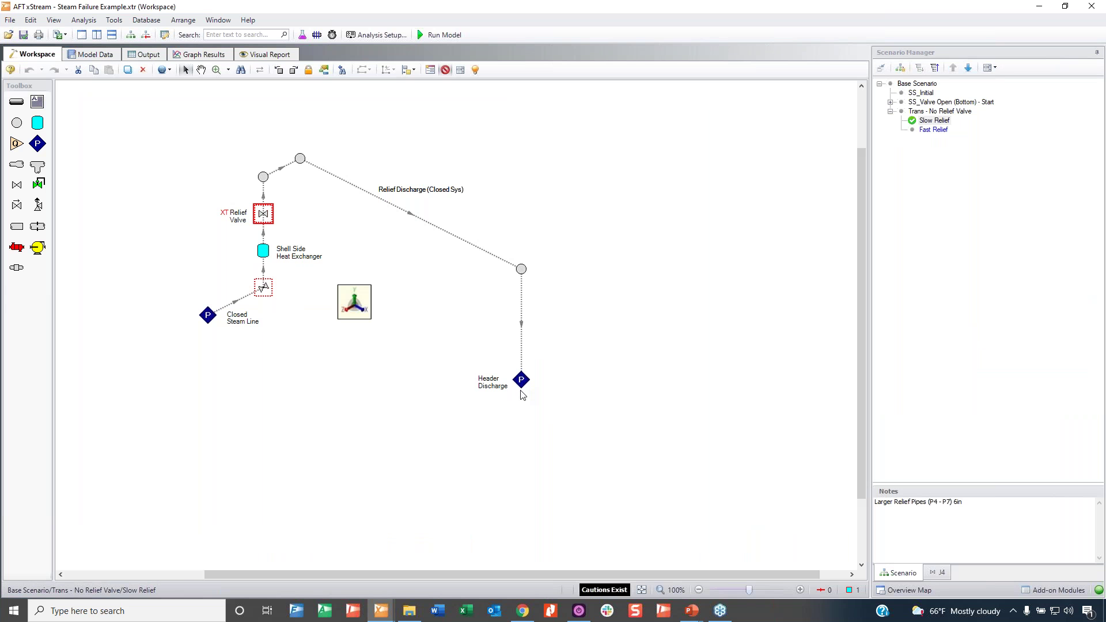
{"action": "left_click", "coordinate": [202, 55]}
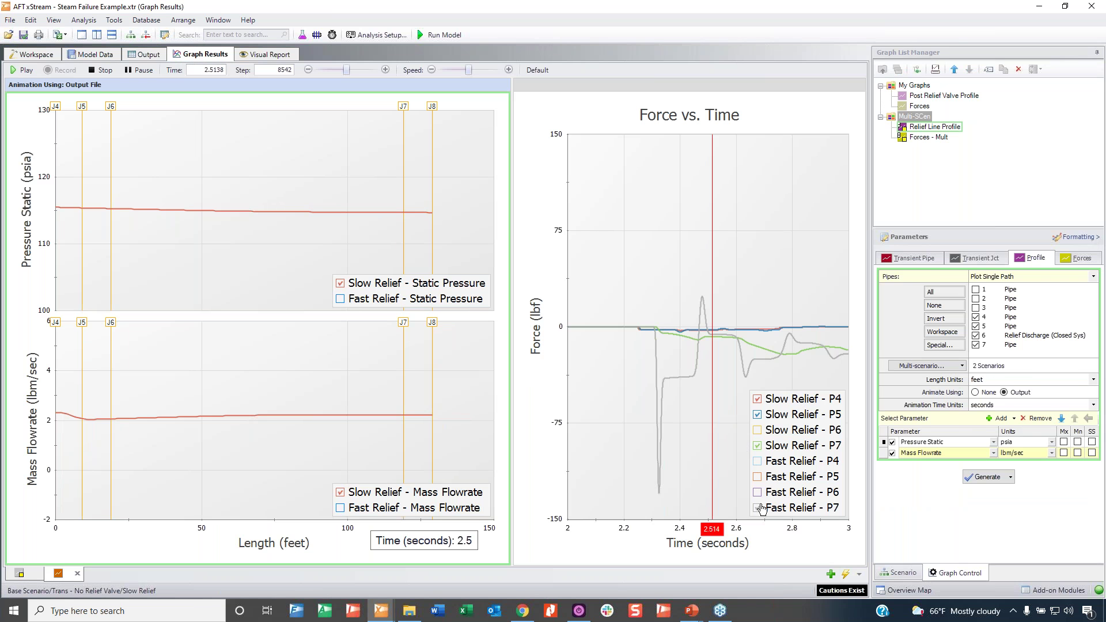
Hide the P4, P5 and P7 force curves and show only Slow Relief P6
{"action": "left_click", "coordinate": [761, 508]}
{"action": "left_click", "coordinate": [756, 445]}
{"action": "left_click", "coordinate": [757, 414]}
{"action": "left_click", "coordinate": [757, 398]}
{"action": "left_click", "coordinate": [757, 430]}
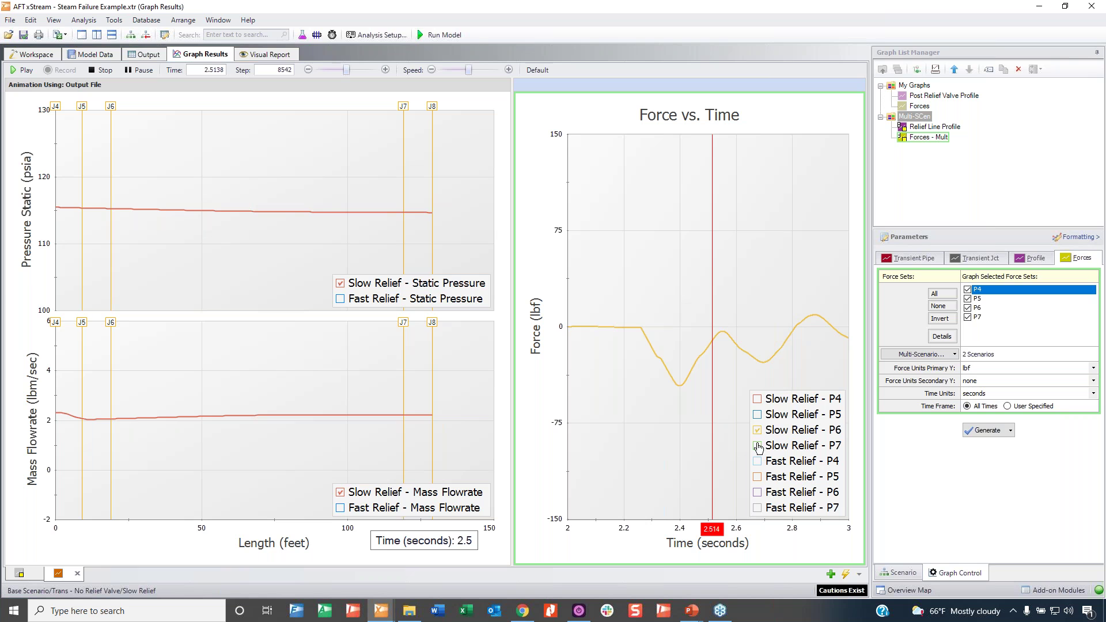
Overlay the Fast Relief P6 force curve on Slow Relief P6 for comparison, and hide it again
{"action": "left_click", "coordinate": [756, 492]}
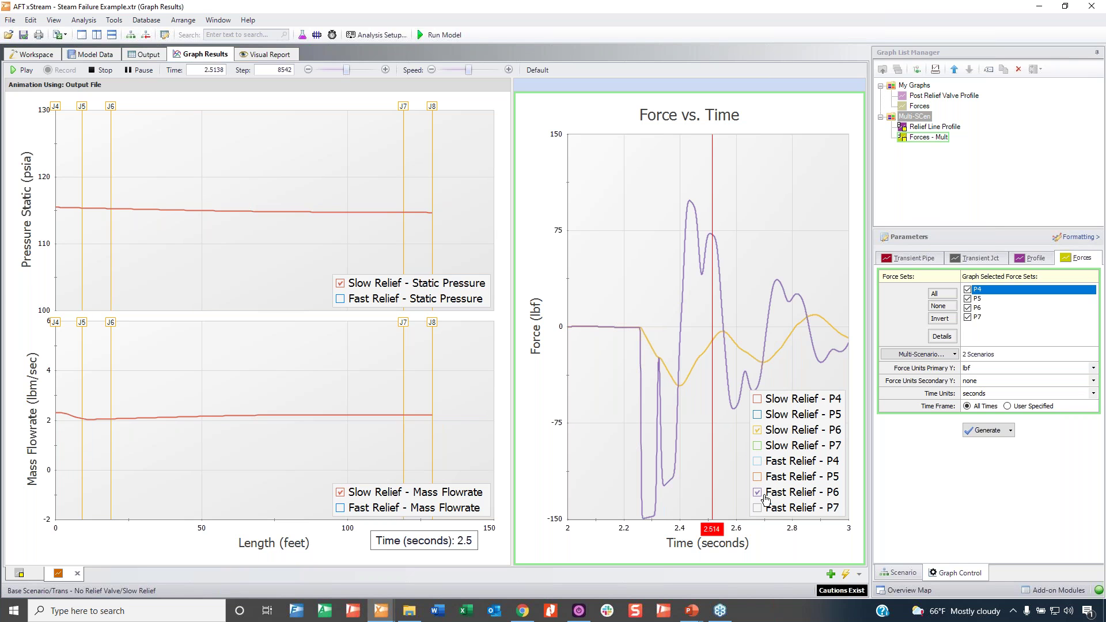
{"action": "left_click", "coordinate": [757, 414]}
{"action": "left_click", "coordinate": [757, 415]}
{"action": "left_click", "coordinate": [758, 492]}
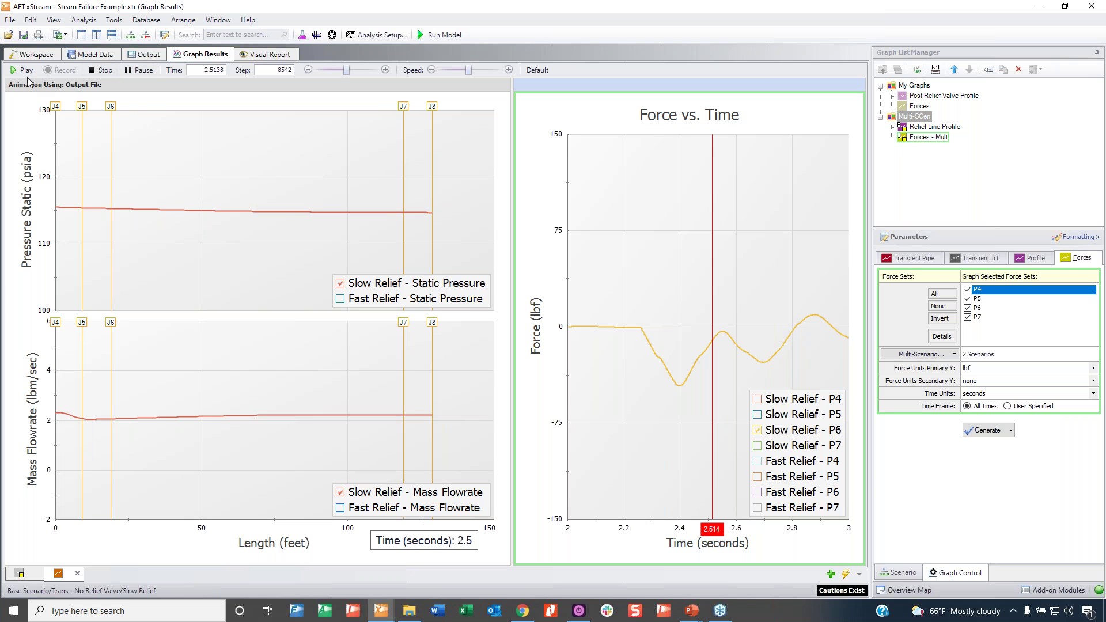
Try twice to move the animation to 2.24 seconds, dismissing the error dialog each time
{"action": "key", "text": "ctrl+a"}
{"action": "key", "text": "BackSpace"}
{"action": "type", "text": "2.24"}
{"action": "key", "text": "Return"}
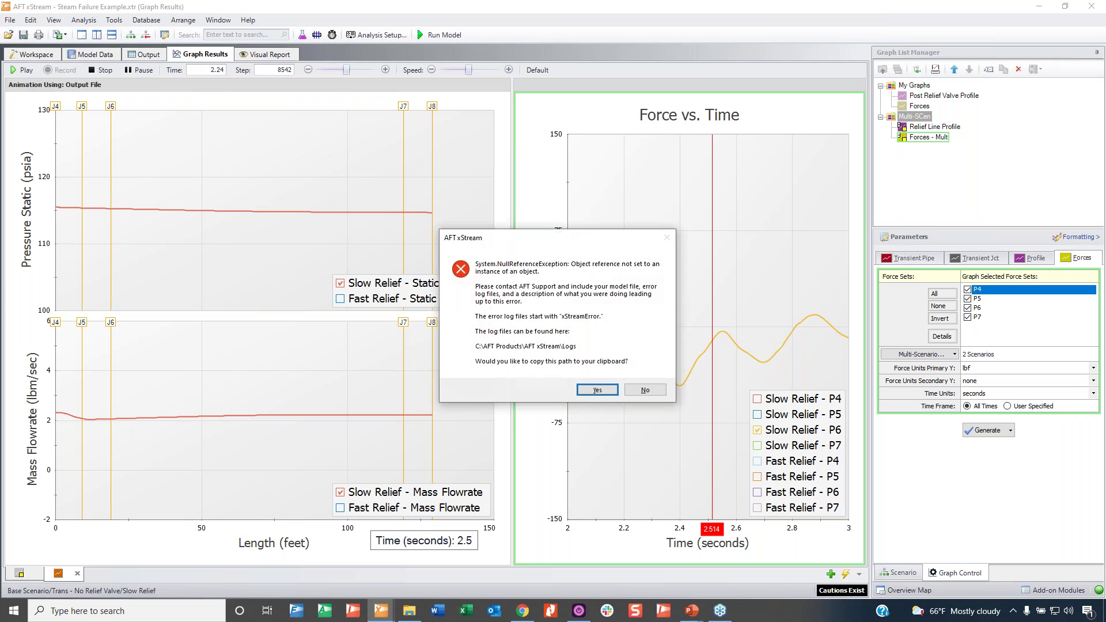
{"action": "left_click", "coordinate": [597, 390]}
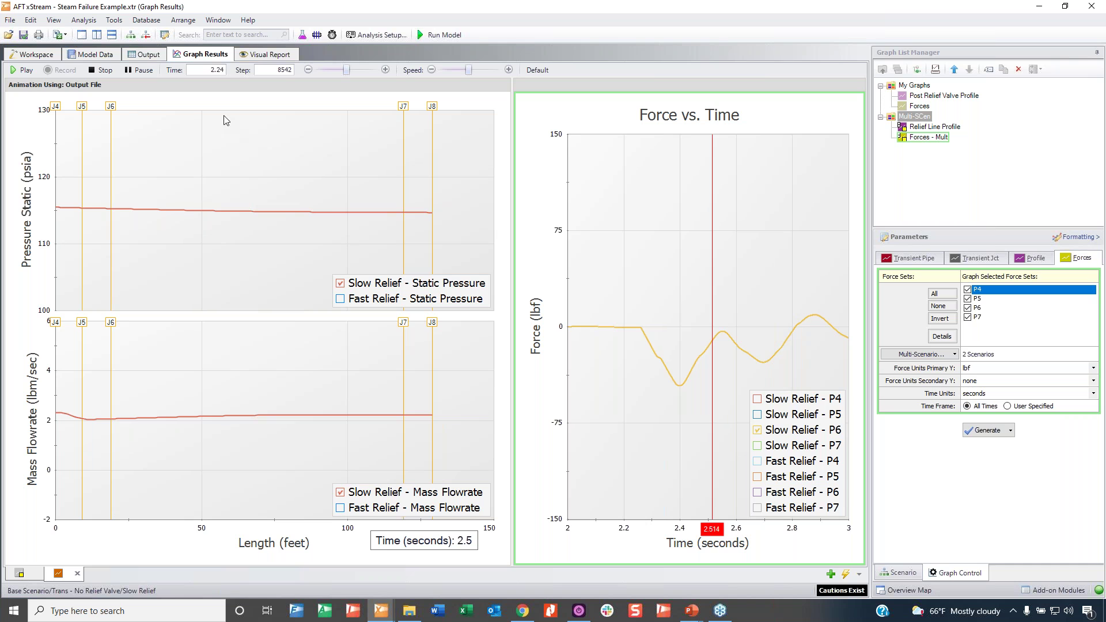
{"action": "double_click", "coordinate": [202, 70]}
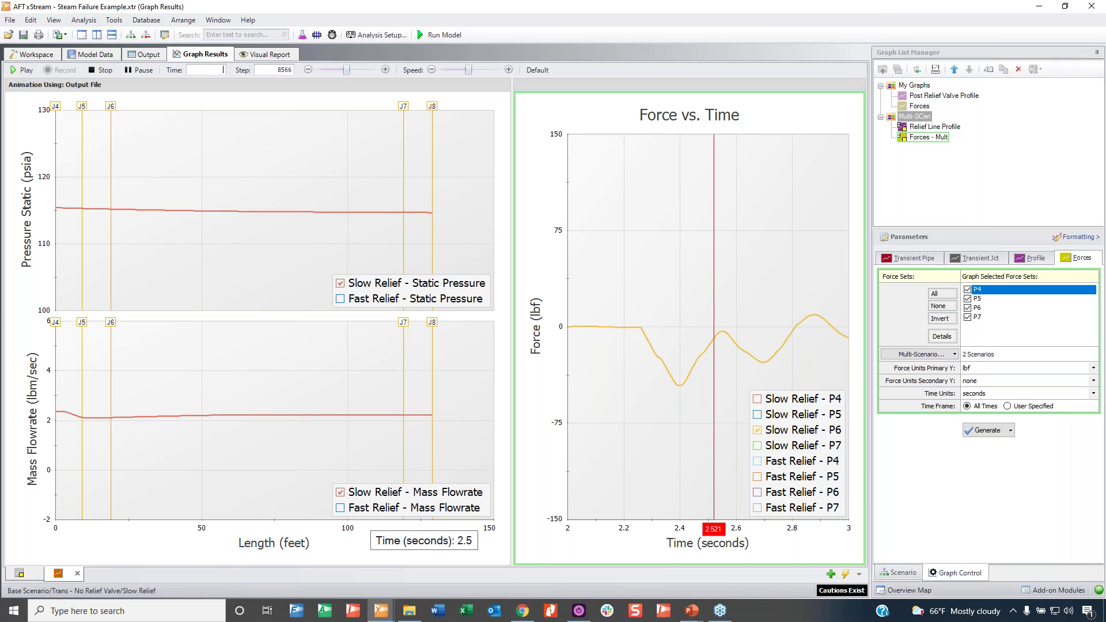
{"action": "type", "text": "2.24"}
{"action": "key", "text": "Return"}
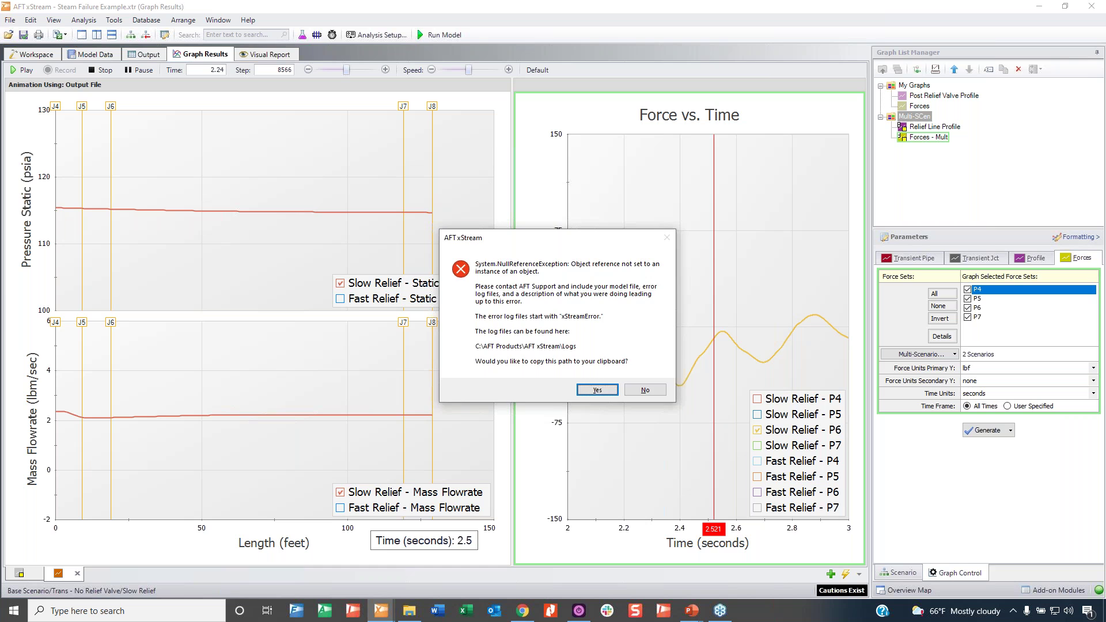
{"action": "key", "text": "Return"}
Run the animation briefly, pause it, and try again to set its time to 2.24 seconds
{"action": "left_click", "coordinate": [21, 70]}
{"action": "left_click", "coordinate": [143, 72]}
{"action": "double_click", "coordinate": [224, 71]}
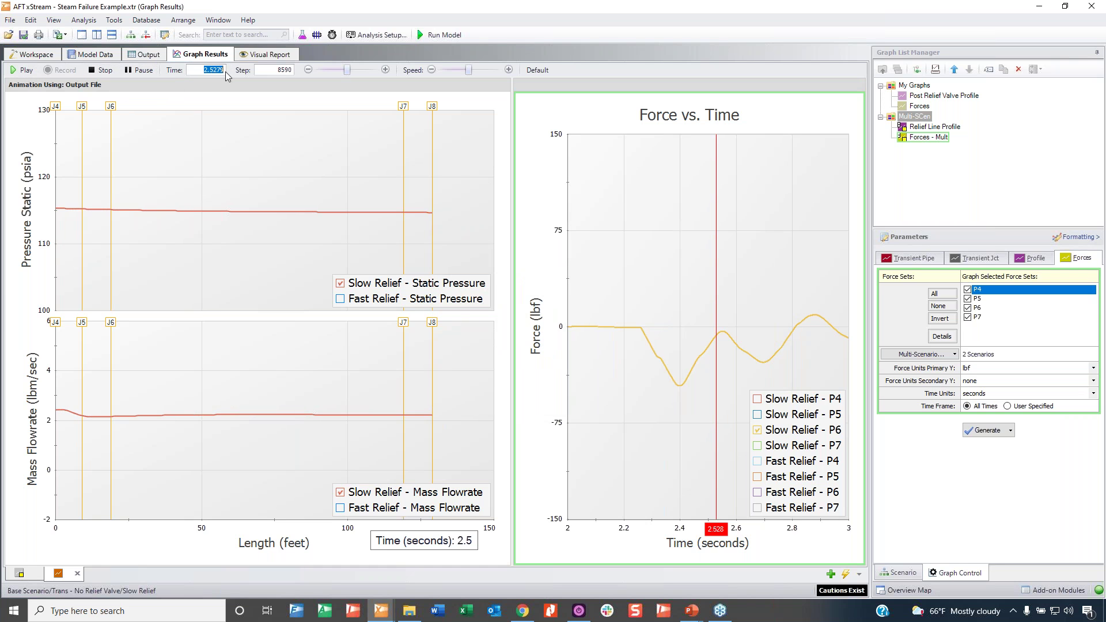
{"action": "type", "text": "2.24"}
{"action": "key", "text": "Return"}
{"action": "key", "text": "Return"}
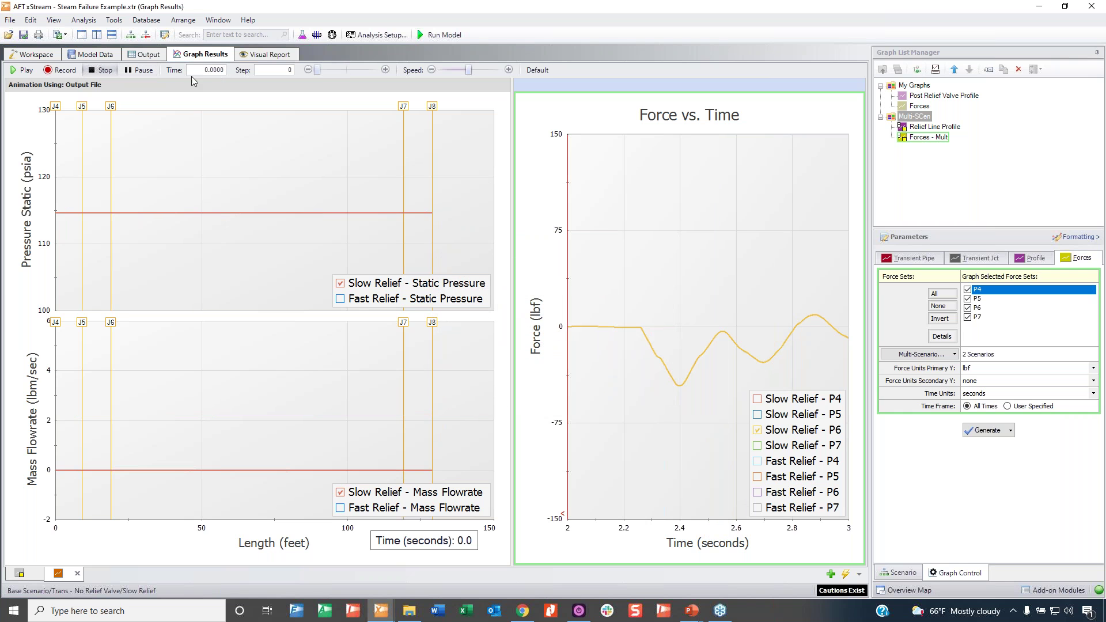
Try once more to set the animation time to 2.24 seconds
{"action": "double_click", "coordinate": [216, 71]}
{"action": "key", "text": "BackSpace"}
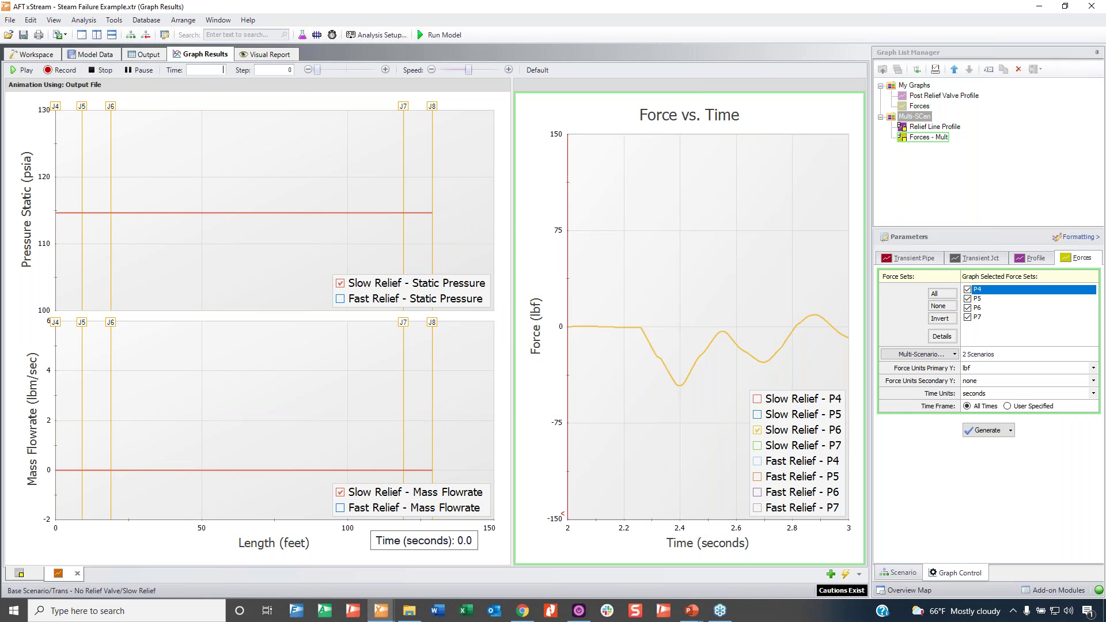
{"action": "type", "text": "2.24"}
{"action": "key", "text": "Return"}
{"action": "key", "text": "Return"}
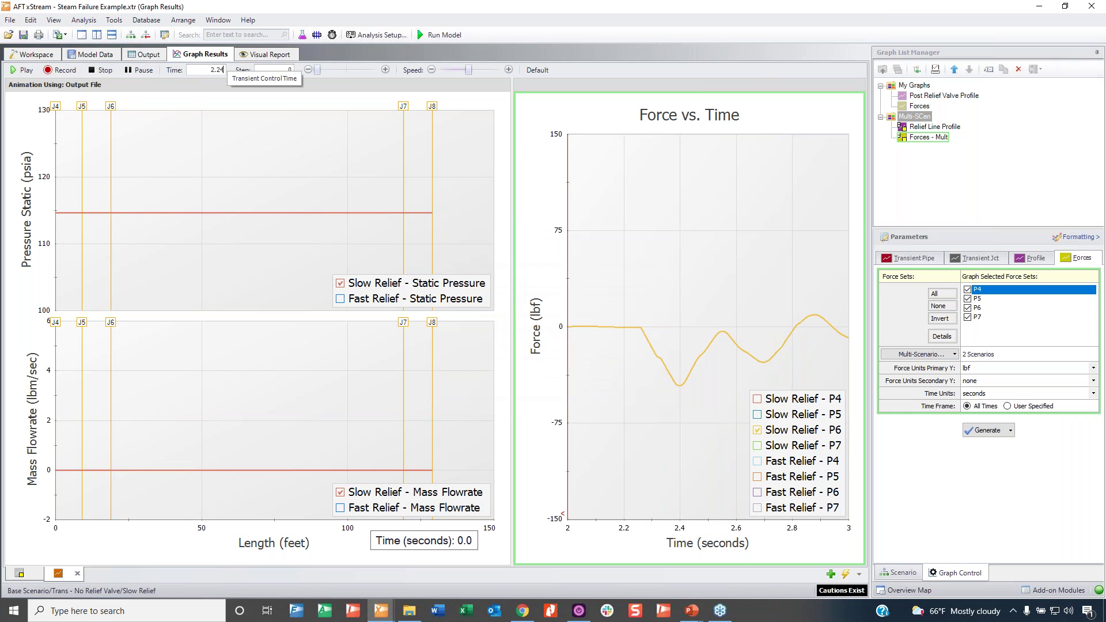
Play the animation at a higher speed, pause it at about 2.33 seconds, and step back to about 2.32 seconds
{"action": "left_click", "coordinate": [23, 70]}
{"action": "left_click", "coordinate": [509, 70]}
{"action": "left_click", "coordinate": [509, 70]}
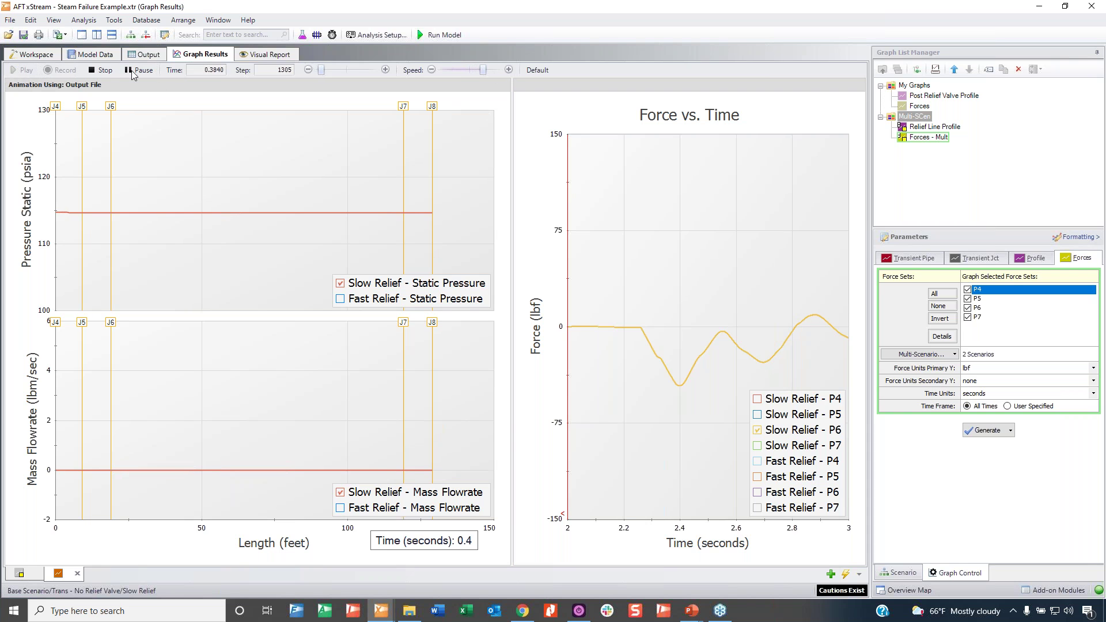
{"action": "left_click", "coordinate": [135, 72]}
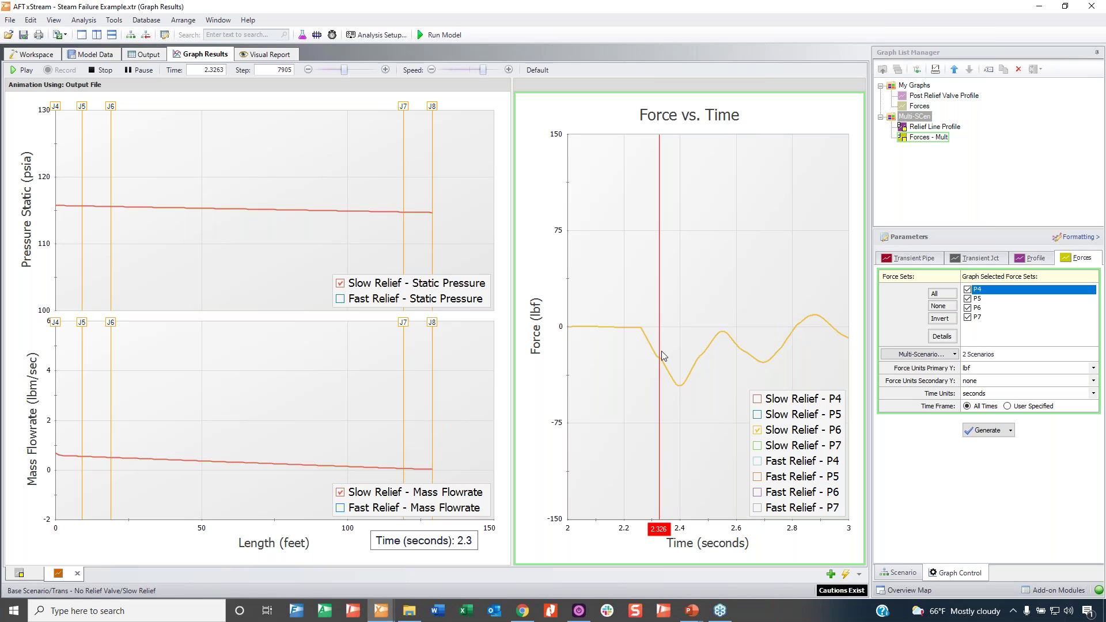
{"action": "left_click", "coordinate": [308, 70]}
{"action": "left_click", "coordinate": [308, 70]}
{"action": "left_click", "coordinate": [308, 70]}
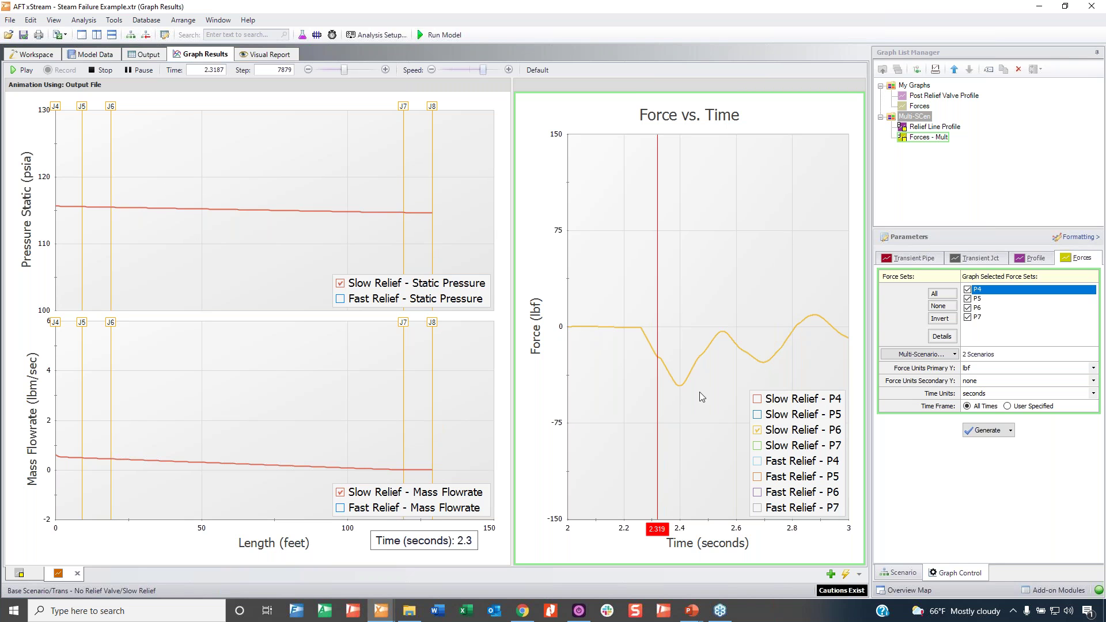
Overlay the Slow Relief P4, P5 and P7 force curves on P6, and hide P7 again
{"action": "left_click", "coordinate": [757, 414]}
{"action": "left_click", "coordinate": [757, 398]}
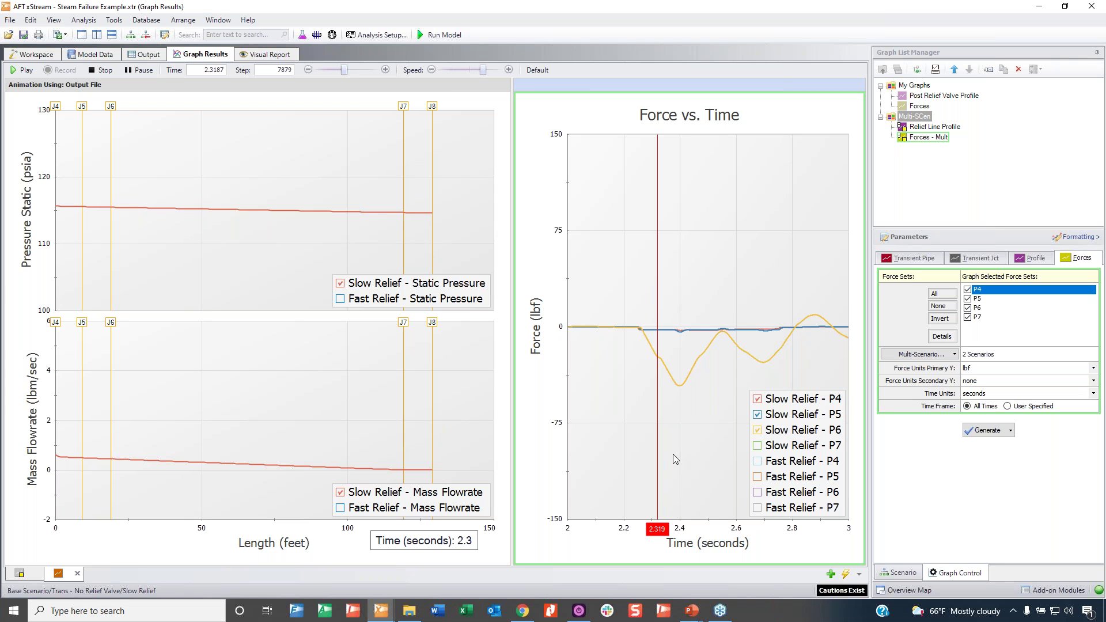
{"action": "left_click", "coordinate": [757, 446]}
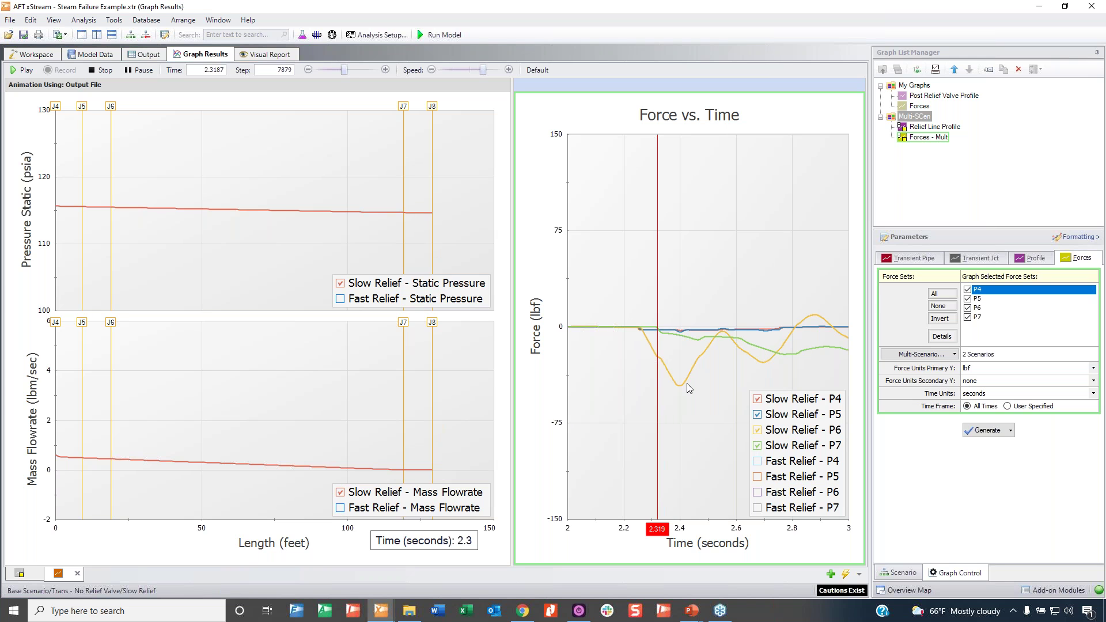
{"action": "left_click", "coordinate": [759, 447]}
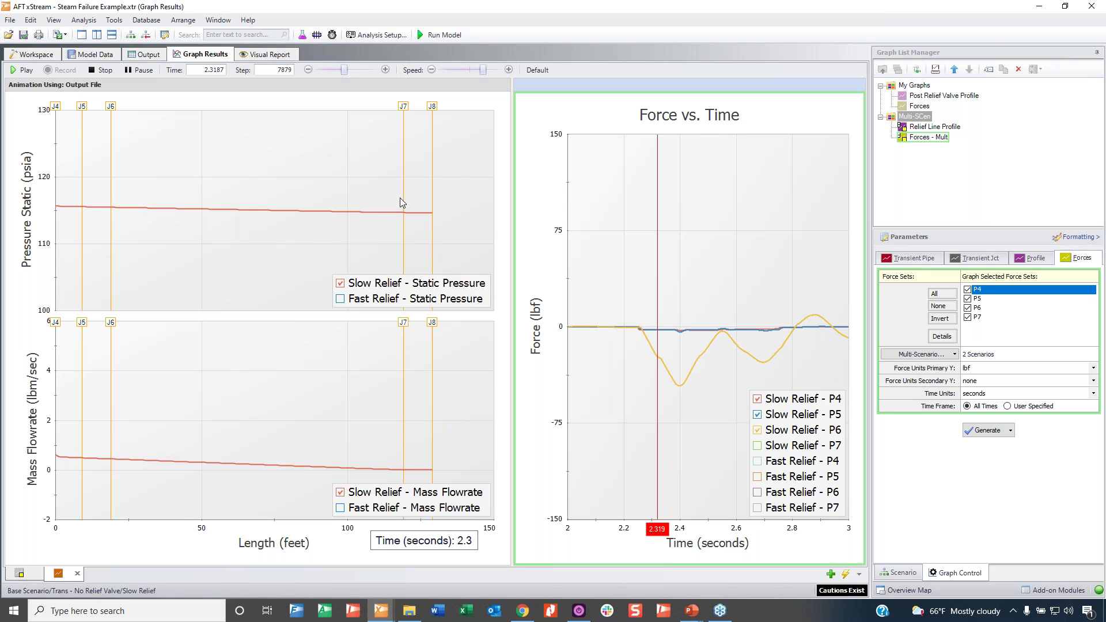
Close the side-by-side graph and load the Relief Line Profile graph by itself
{"action": "double_click", "coordinate": [934, 128]}
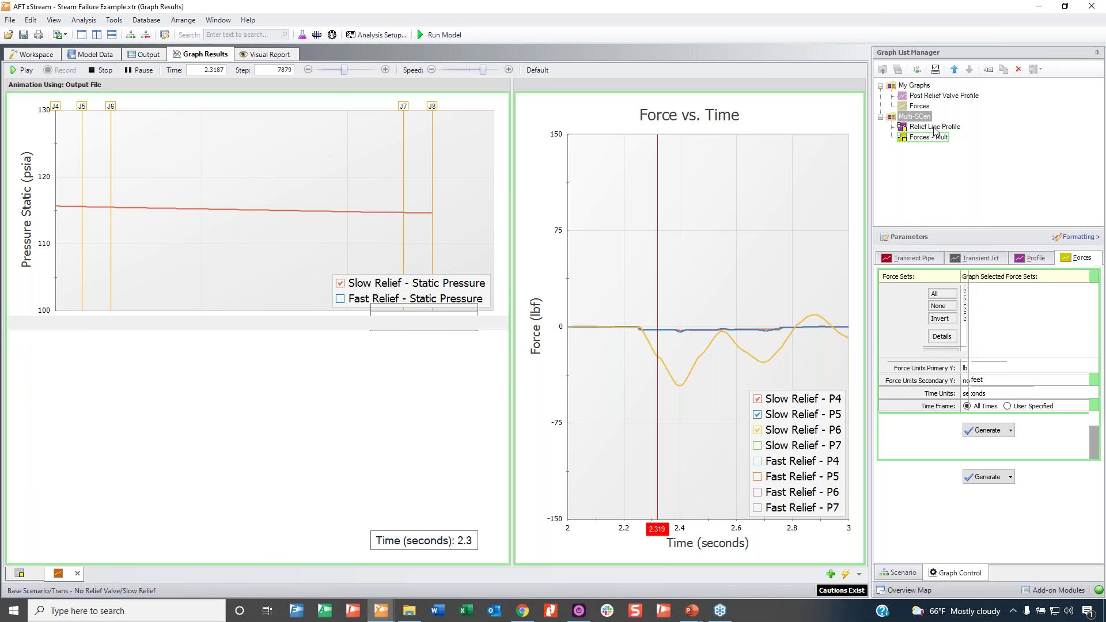
{"action": "left_click", "coordinate": [77, 574]}
{"action": "left_click", "coordinate": [595, 346]}
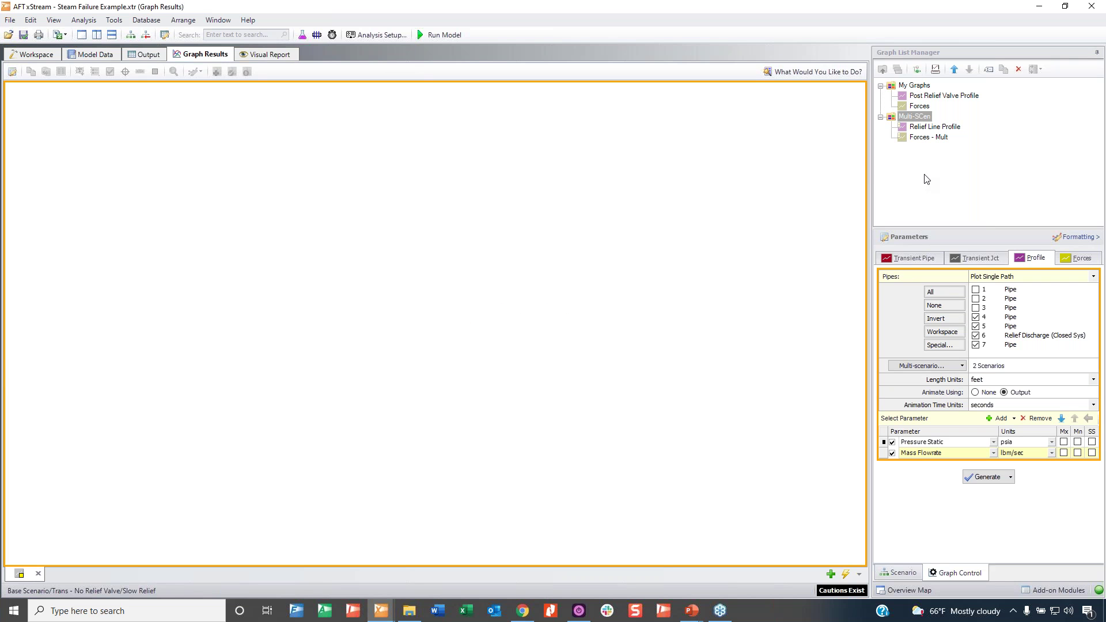
{"action": "double_click", "coordinate": [934, 127]}
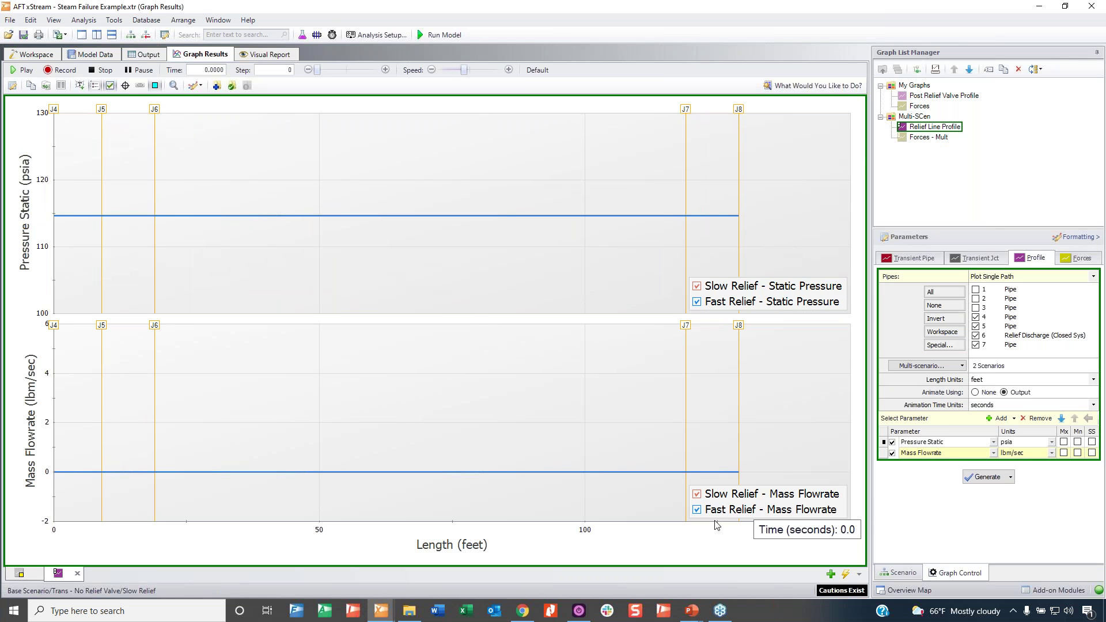
Add the maximum values for static pressure and mass flowrate to the profile and regenerate the graph
{"action": "left_click", "coordinate": [1063, 442]}
{"action": "left_click", "coordinate": [1063, 452]}
{"action": "left_click", "coordinate": [991, 478]}
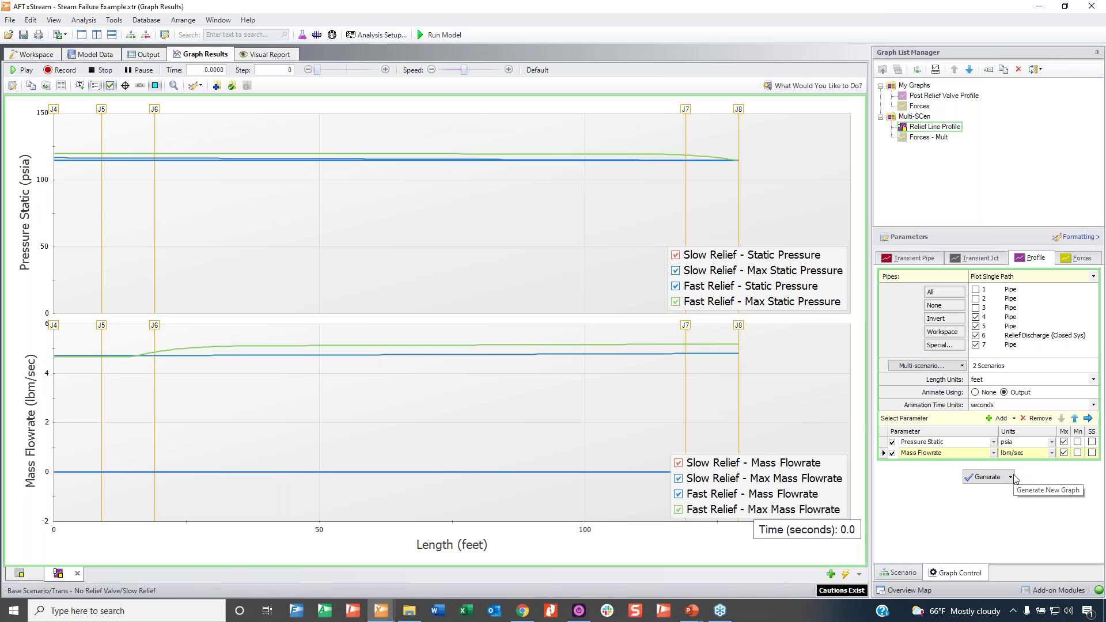
Hide the non-maximum pressure and flowrate curves of both scenarios and inspect the maximum pressure values with the graph crosshair
{"action": "left_click", "coordinate": [677, 287]}
{"action": "left_click", "coordinate": [676, 255]}
{"action": "left_click", "coordinate": [678, 463]}
{"action": "left_click", "coordinate": [678, 494]}
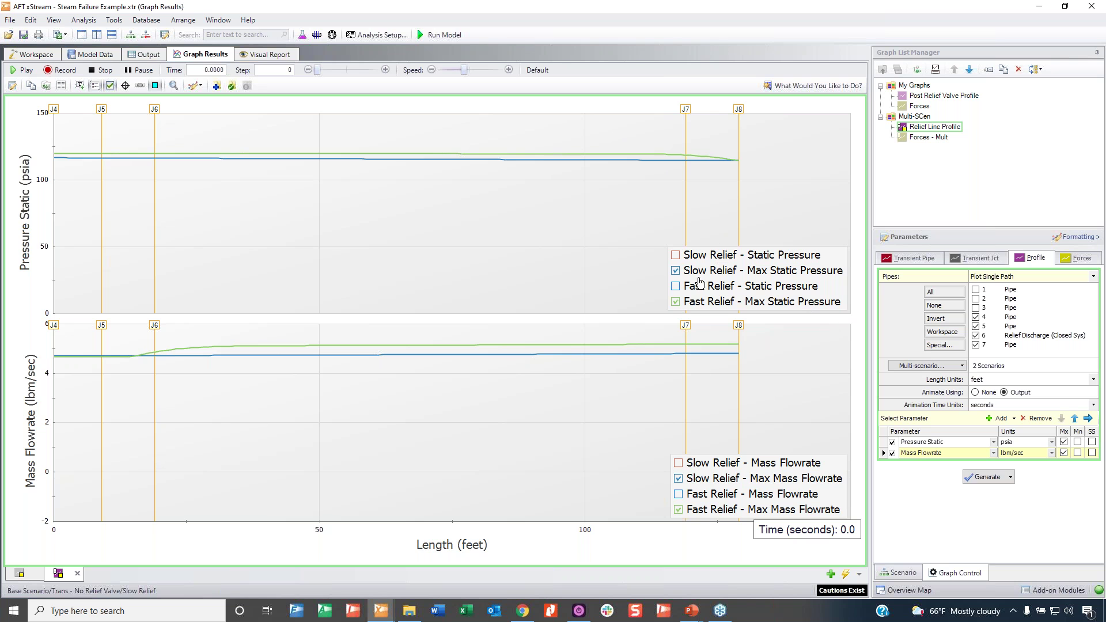
{"action": "left_click", "coordinate": [125, 85]}
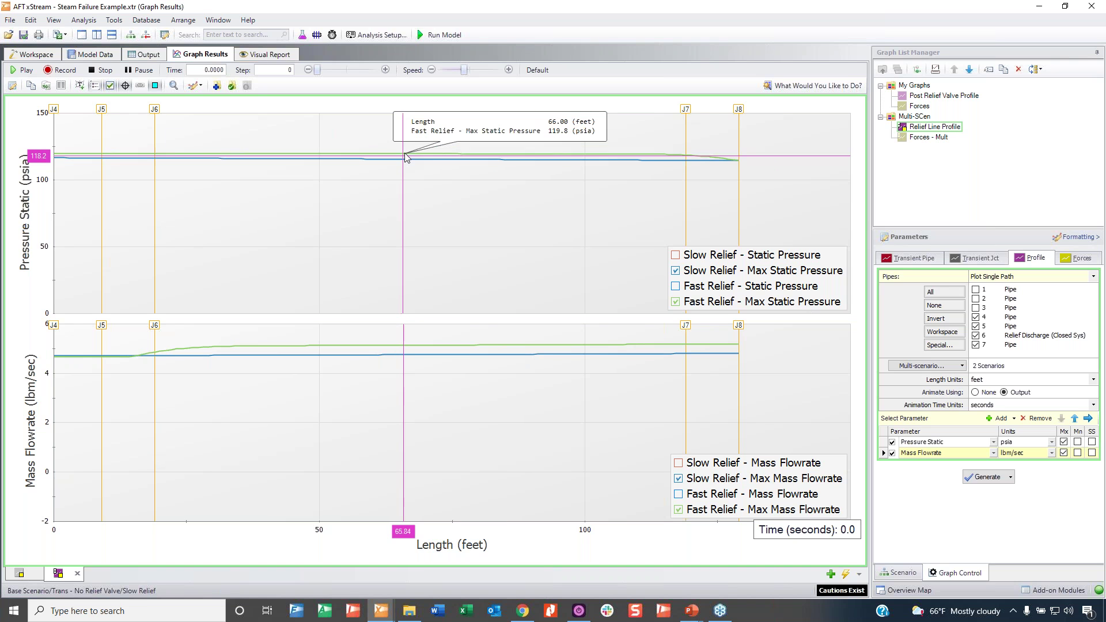
{"action": "left_click", "coordinate": [125, 85]}
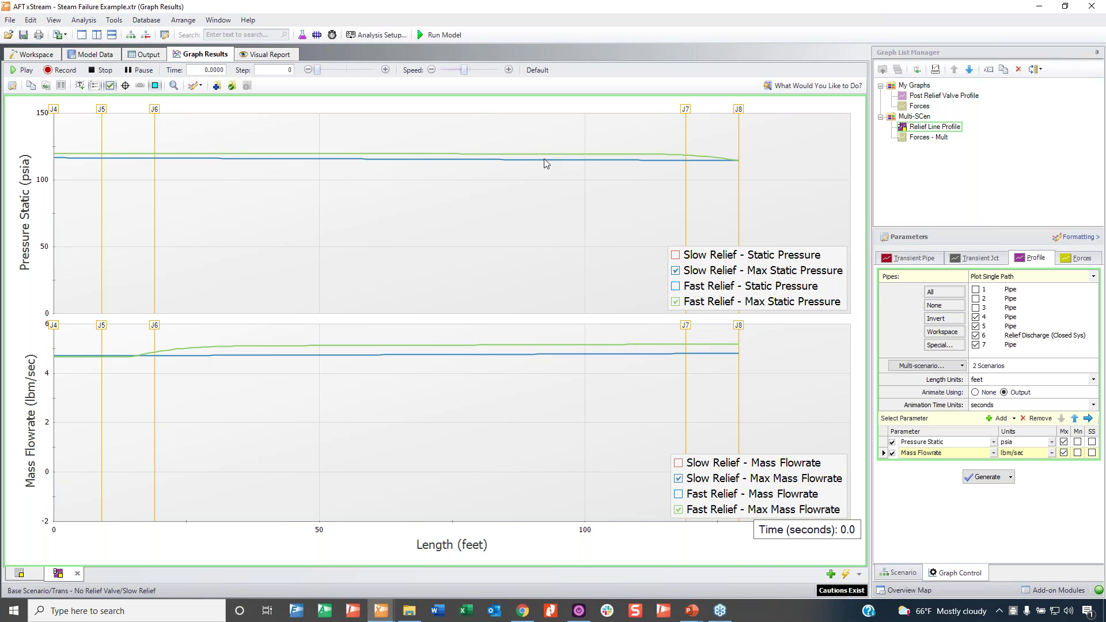
Switch to the PowerPoint slide show, advance to slide 15, and reveal the first answers about dynamic forces
{"action": "mouse_move", "coordinate": [691, 610]}
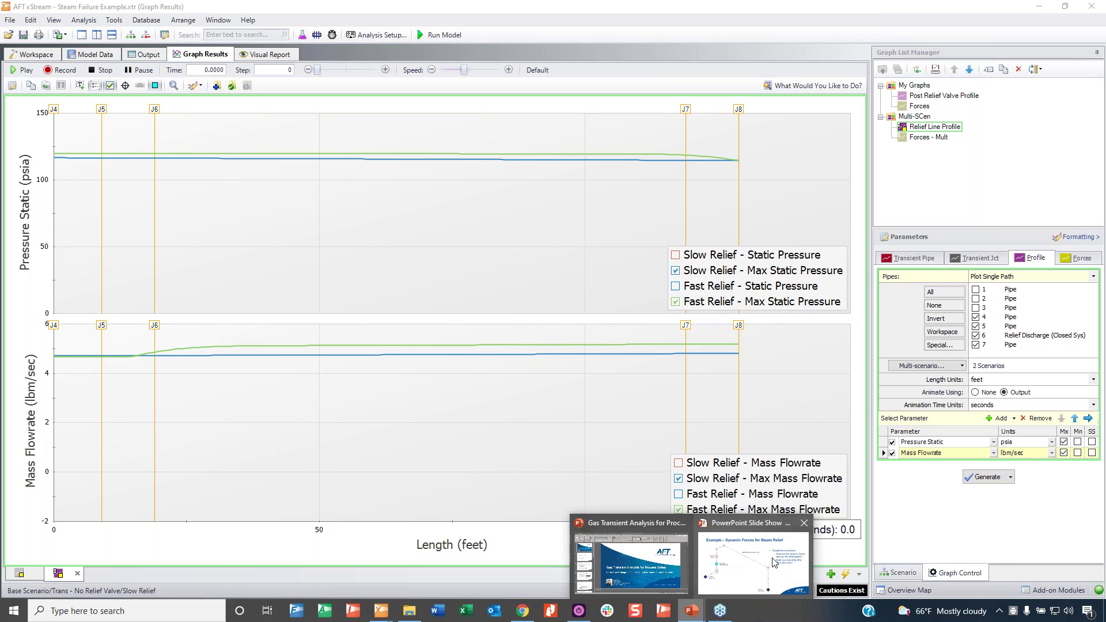
{"action": "left_click", "coordinate": [773, 560]}
{"action": "left_click", "coordinate": [583, 394]}
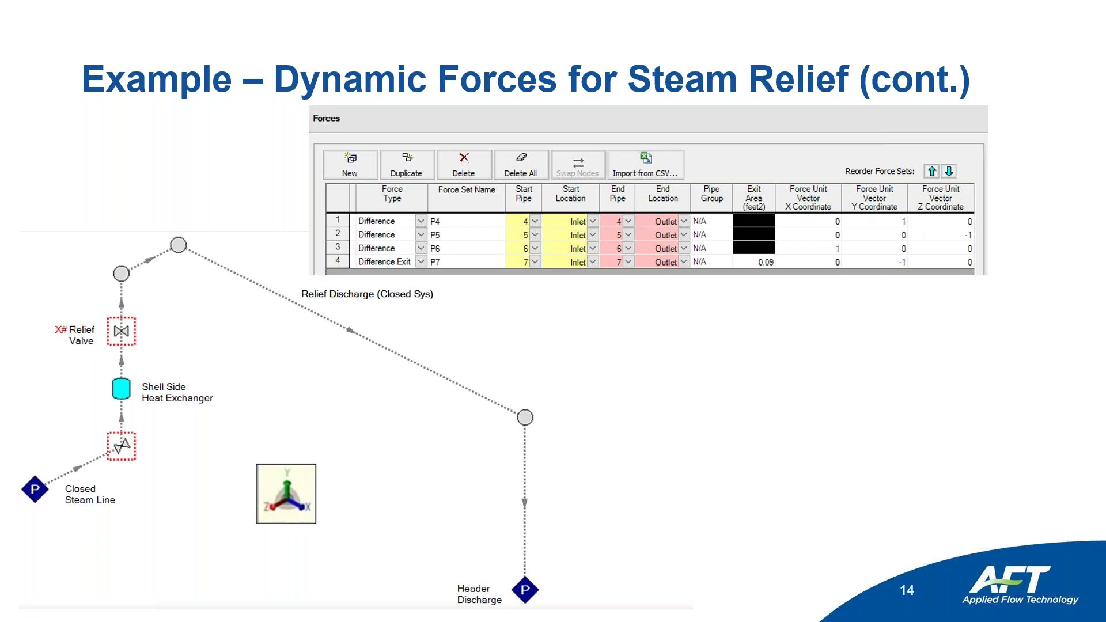
{"action": "left_click", "coordinate": [985, 276]}
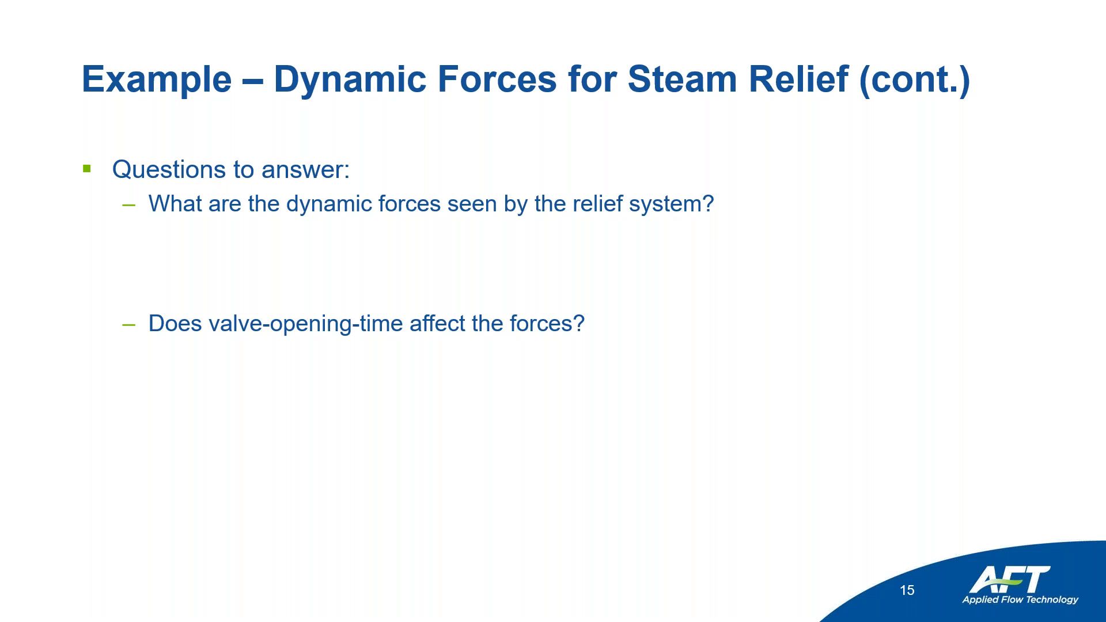
{"action": "key", "text": "Right"}
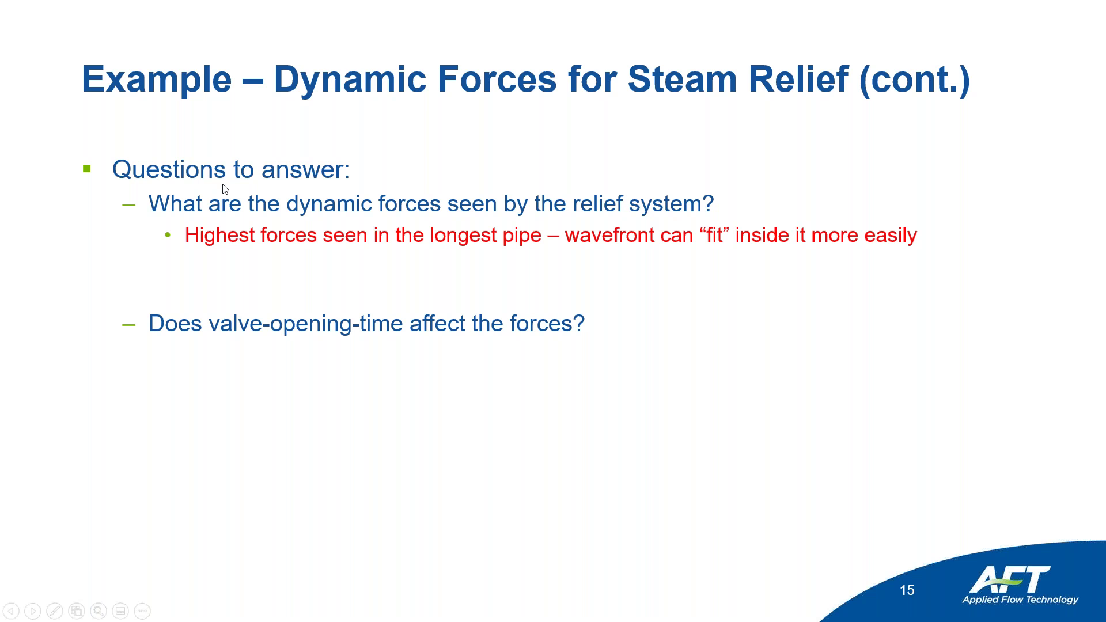
{"action": "key", "text": "Right"}
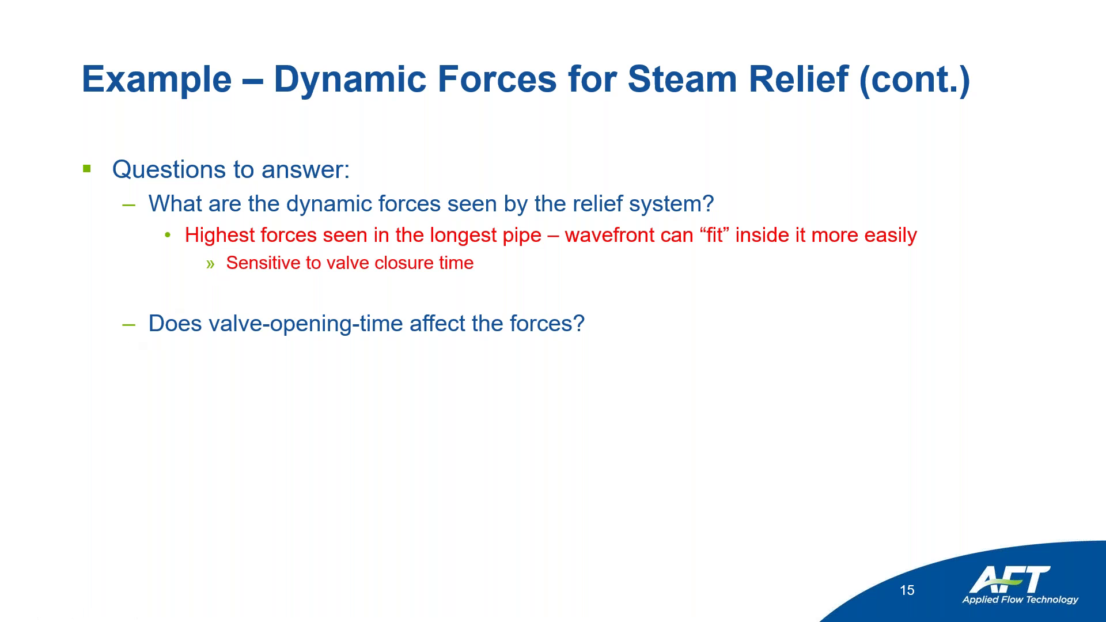
Switch back to AFT xStream, load the Forces - Mult graph, and view the available force file export formats
{"action": "key", "text": "alt+Tab"}
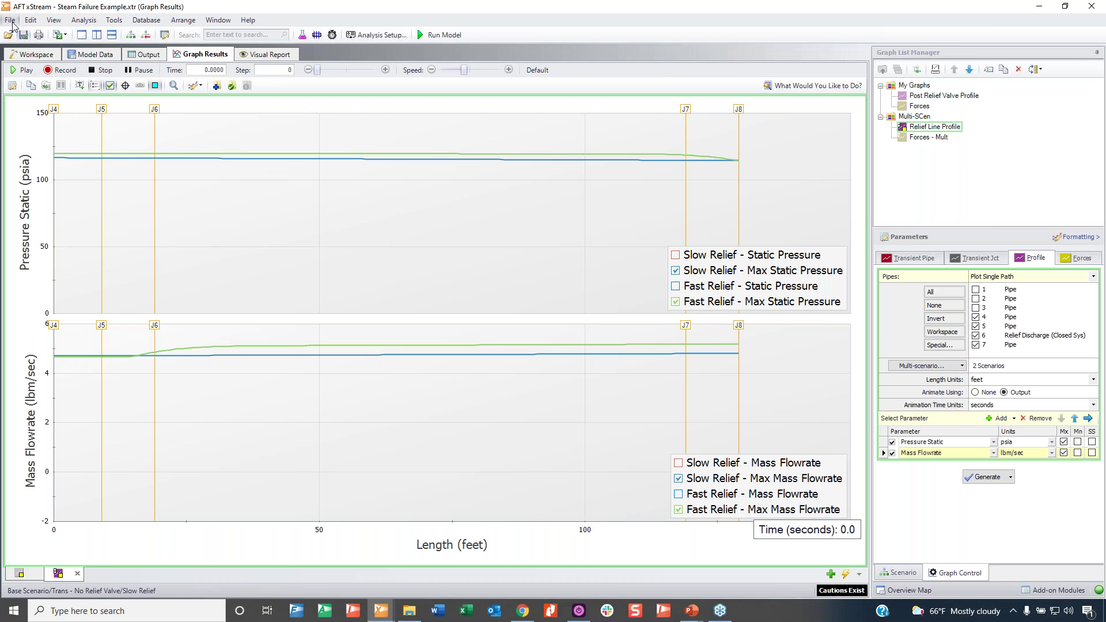
{"action": "left_click", "coordinate": [928, 137]}
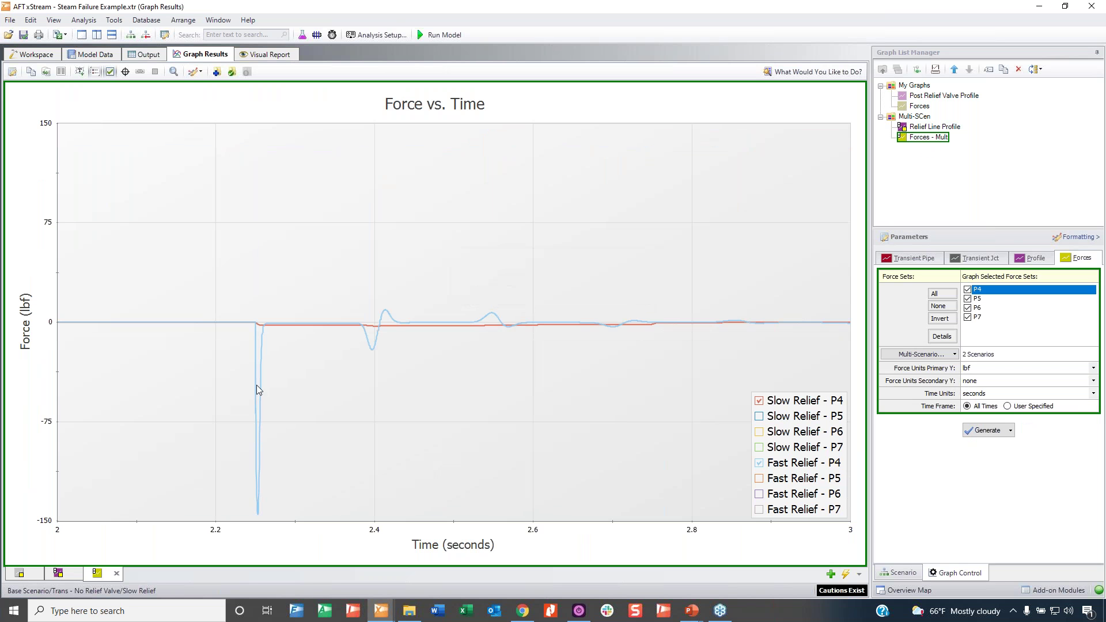
{"action": "left_click", "coordinate": [10, 20]}
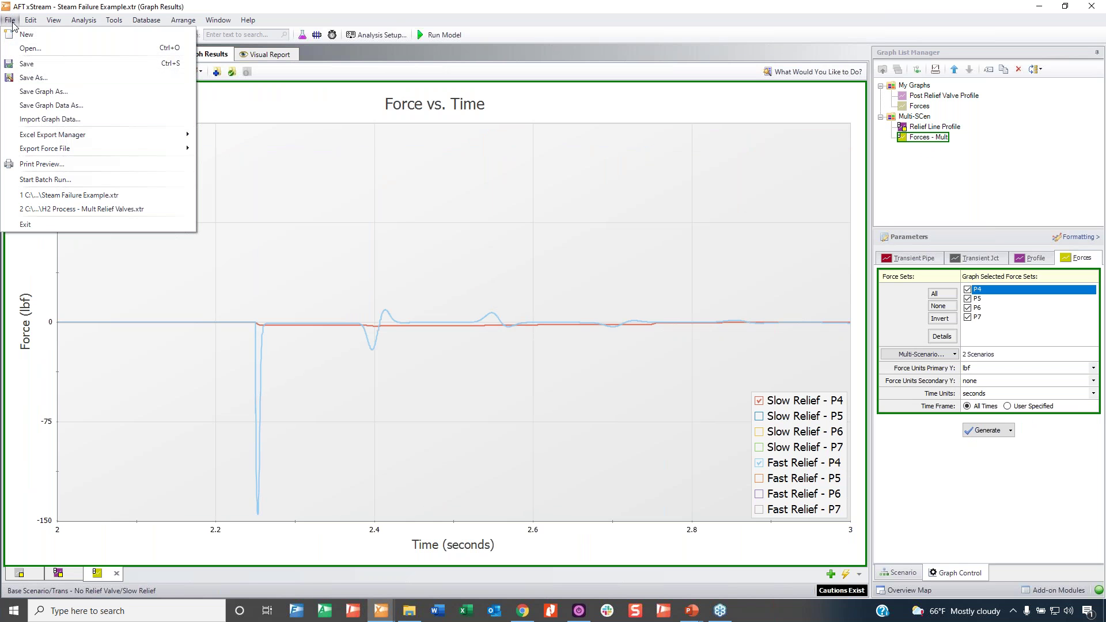
{"action": "mouse_move", "coordinate": [61, 153]}
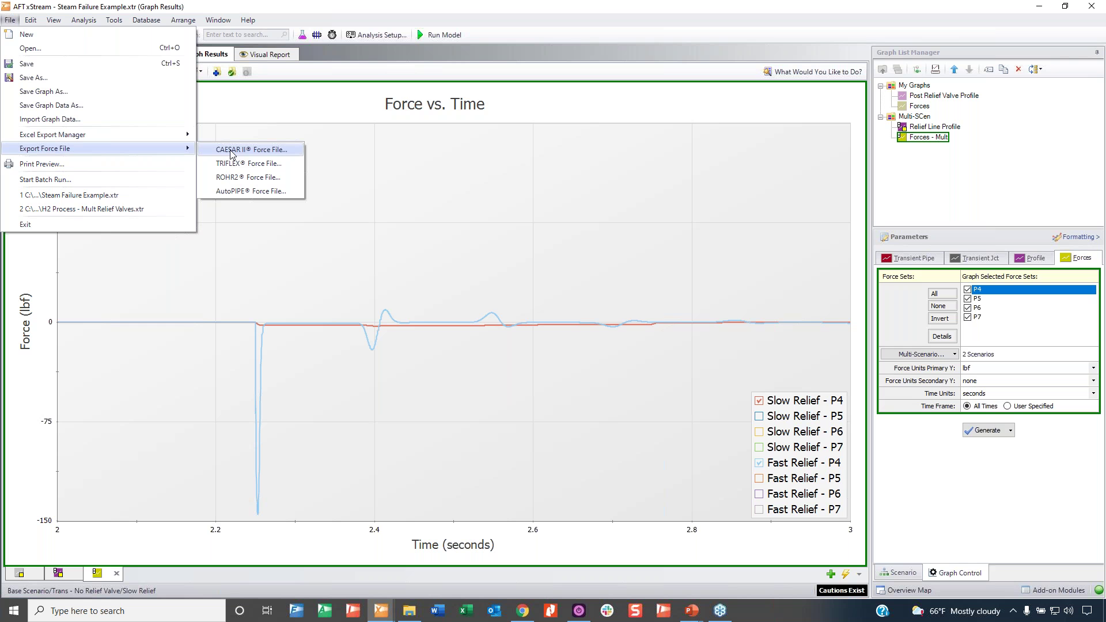
Return to the PowerPoint slide show and reveal the remaining answers on force export and valve-opening time
{"action": "left_click", "coordinate": [691, 610]}
{"action": "left_click", "coordinate": [753, 562]}
{"action": "left_click", "coordinate": [420, 232]}
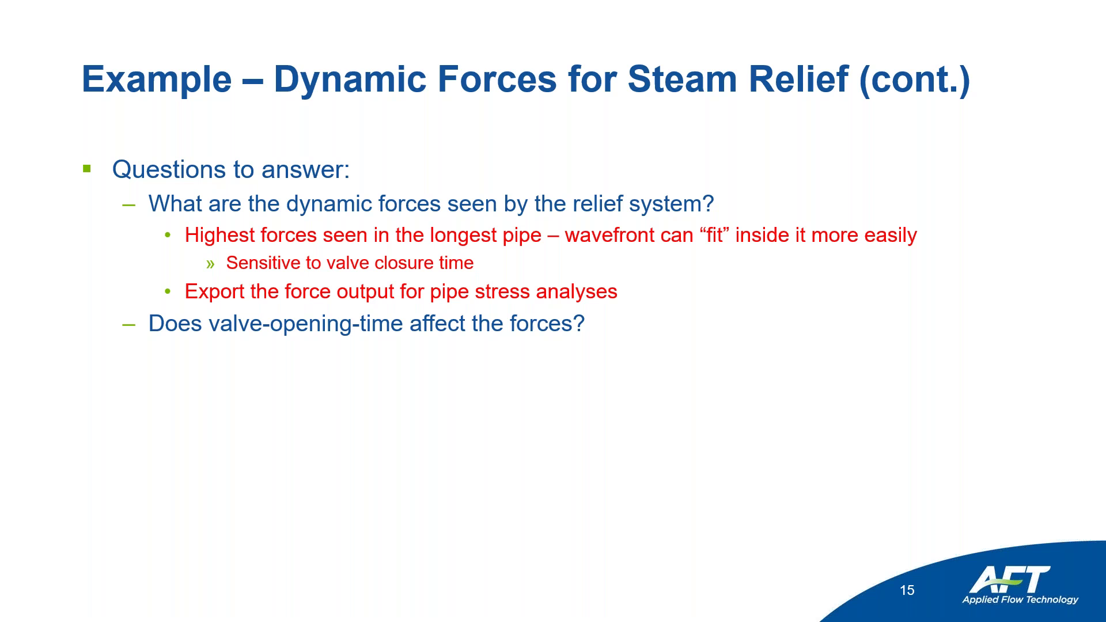
{"action": "key", "text": "Right"}
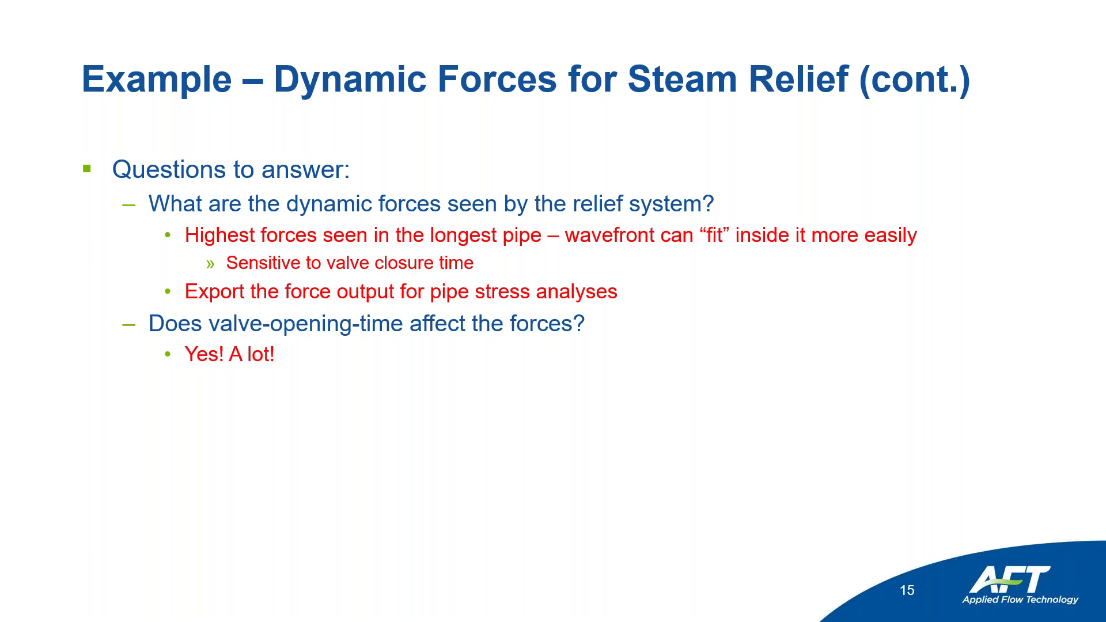
{"action": "key", "text": "Right"}
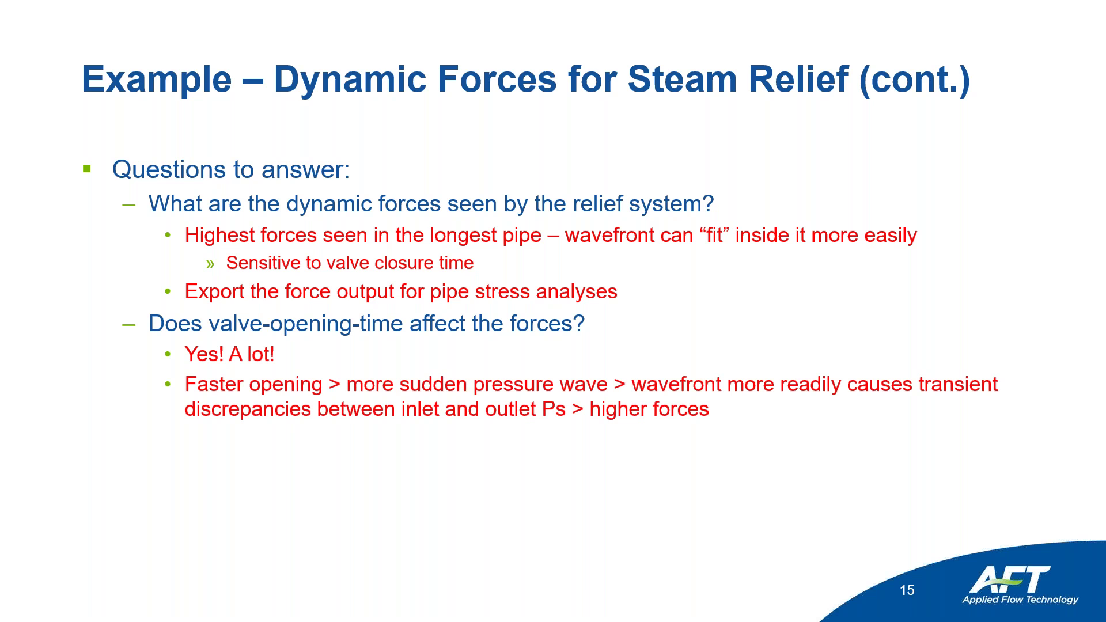